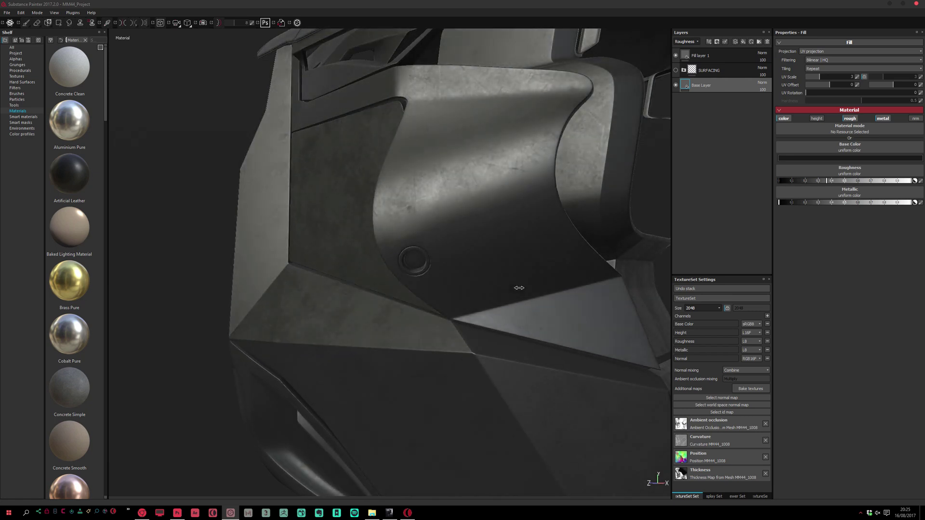
Step: Rename the Fill layer 1 layer as R_Proc and hide it
{"action": "left_click_drag", "start_coordinate": [522, 310], "coordinate": [420, 262], "text": "alt"}
{"action": "right_click_drag", "start_coordinate": [420, 263], "coordinate": [375, 259], "text": "alt"}
{"action": "mouse_move", "coordinate": [376, 258]}
{"action": "left_mouse_down", "text": "alt"}
{"action": "mouse_move", "coordinate": [446, 276]}
{"action": "mouse_move", "coordinate": [394, 257]}
{"action": "mouse_move", "coordinate": [468, 258]}
{"action": "mouse_move", "coordinate": [409, 240]}
{"action": "mouse_move", "coordinate": [422, 241]}
{"action": "mouse_move", "coordinate": [429, 204]}
{"action": "mouse_move", "coordinate": [351, 231]}
{"action": "mouse_move", "coordinate": [363, 231]}
{"action": "mouse_move", "coordinate": [351, 240]}
{"action": "mouse_move", "coordinate": [362, 221]}
{"action": "mouse_move", "coordinate": [440, 223]}
{"action": "left_mouse_up", "text": "alt"}
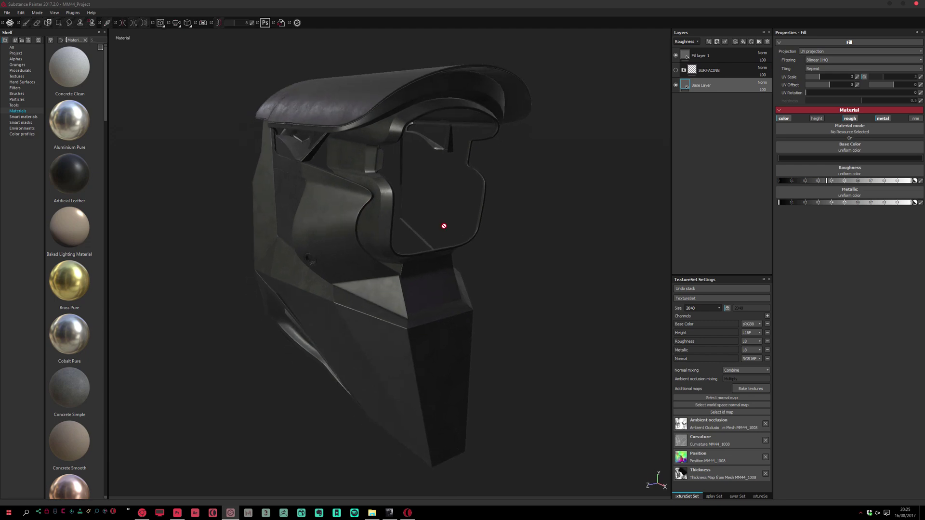
{"action": "double_click", "coordinate": [702, 56]}
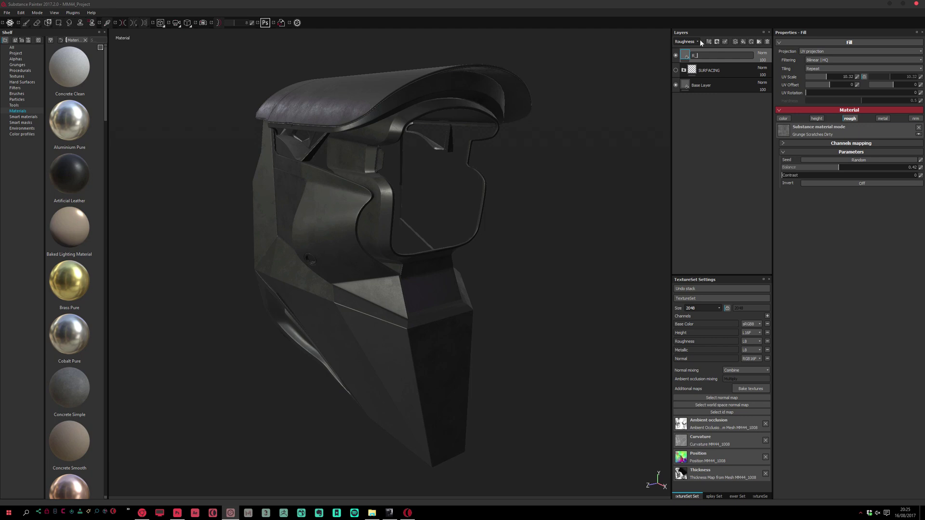
{"action": "type", "text": "R_Proc"}
{"action": "key", "text": "Return"}
{"action": "left_click_drag", "start_coordinate": [501, 201], "coordinate": [482, 226], "text": "alt"}
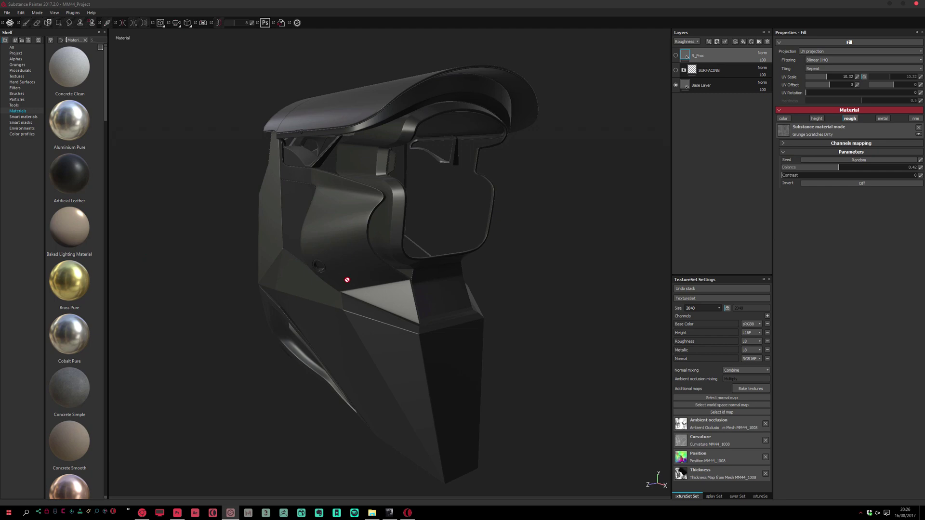
{"action": "left_click_drag", "start_coordinate": [419, 281], "coordinate": [434, 225], "text": "alt"}
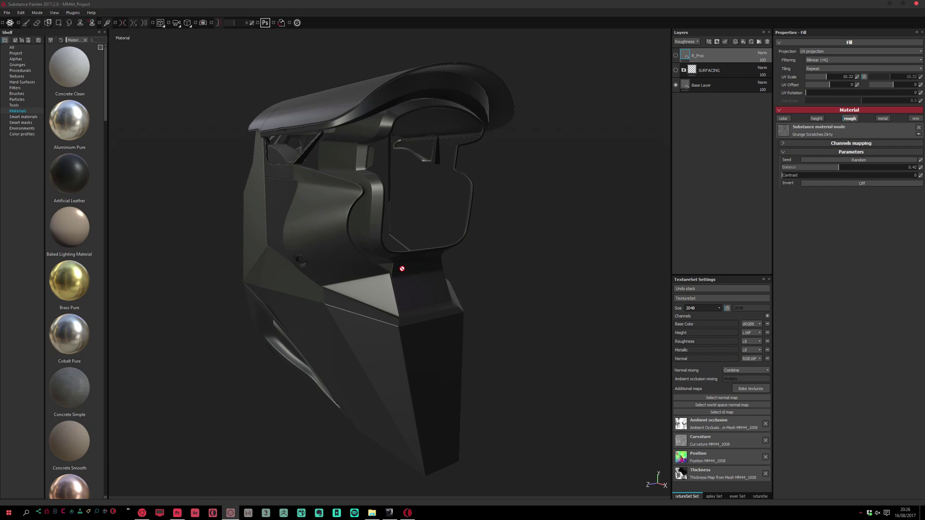
Step: Switch to the Poliigon website in Chrome and look over its texture categories
{"action": "left_click", "coordinate": [143, 514]}
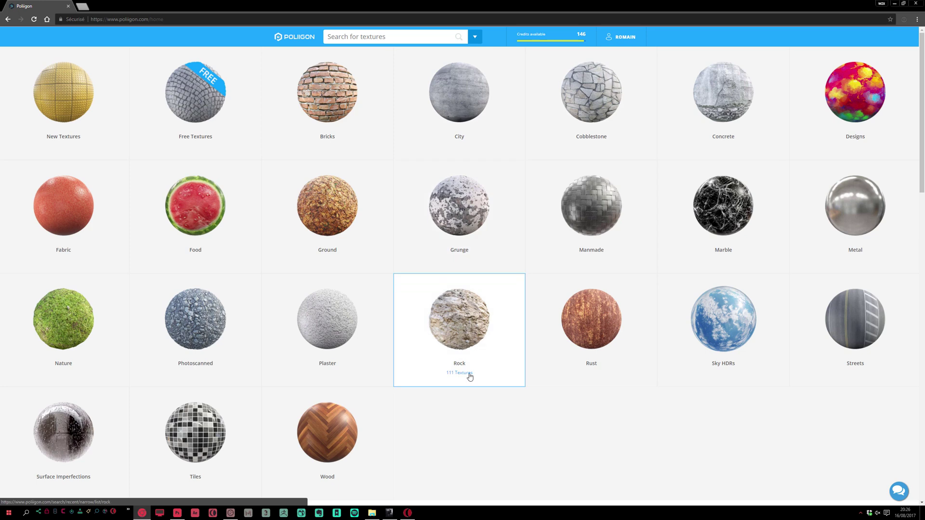
{"action": "scroll", "coordinate": [913, 411], "scroll_direction": "down", "scroll_amount": 14}
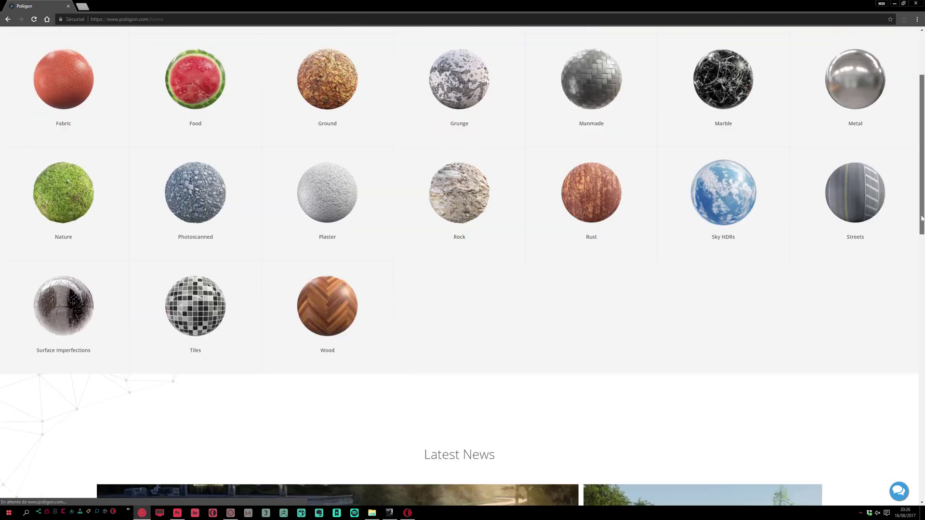
{"action": "scroll", "coordinate": [914, 411], "scroll_direction": "down", "scroll_amount": 5}
{"action": "scroll", "coordinate": [351, 191], "scroll_direction": "up", "scroll_amount": 20}
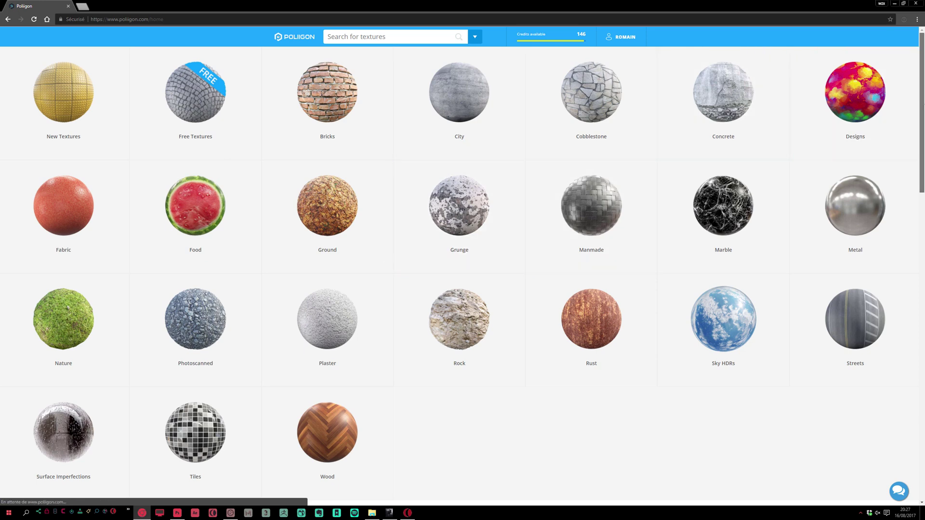
{"action": "left_click", "coordinate": [548, 64]}
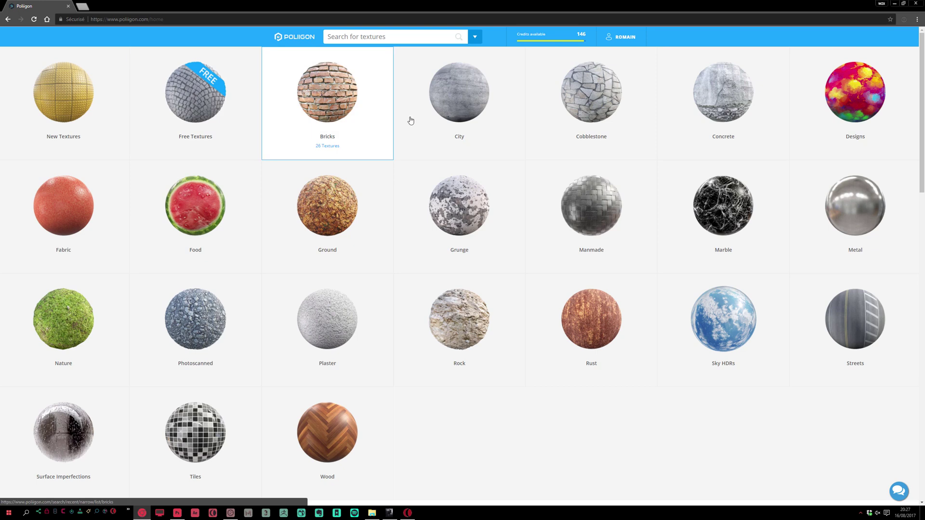
{"action": "mouse_move", "coordinate": [535, 34]}
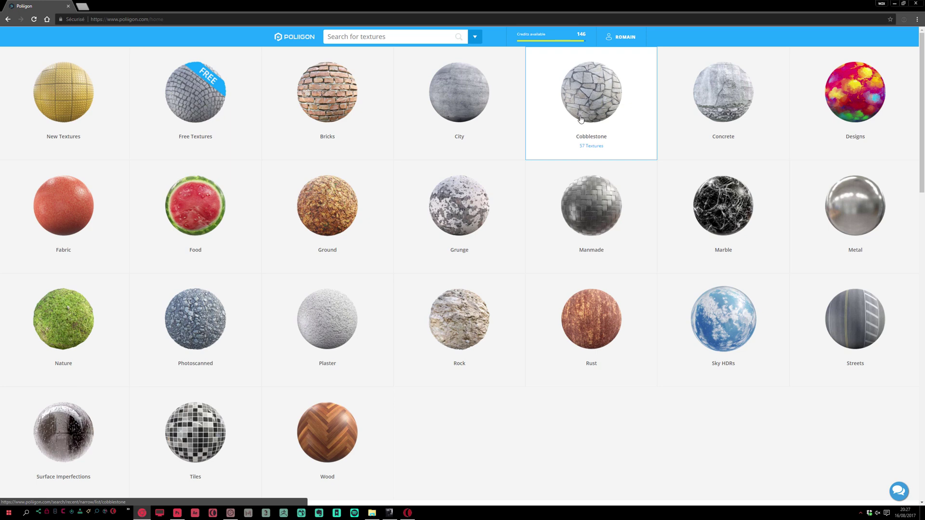
{"action": "mouse_move", "coordinate": [562, 42]}
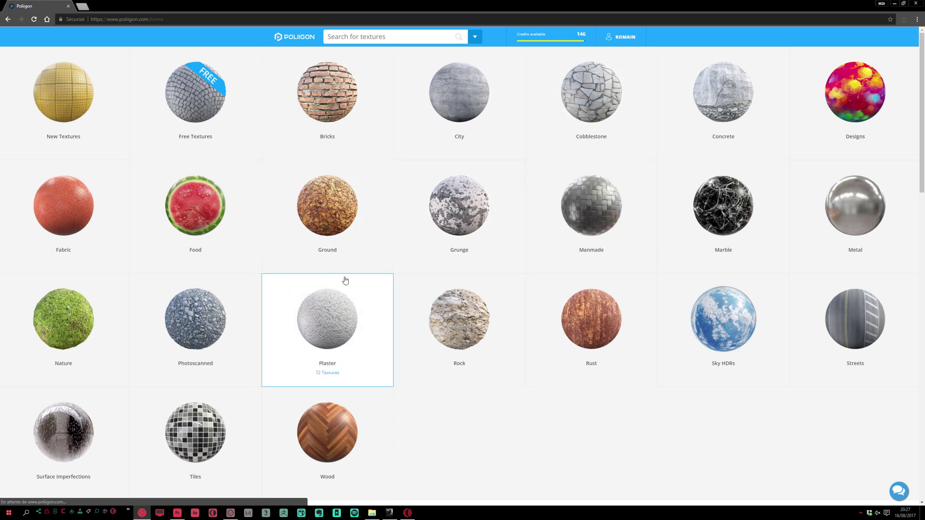
{"action": "left_click", "coordinate": [382, 336]}
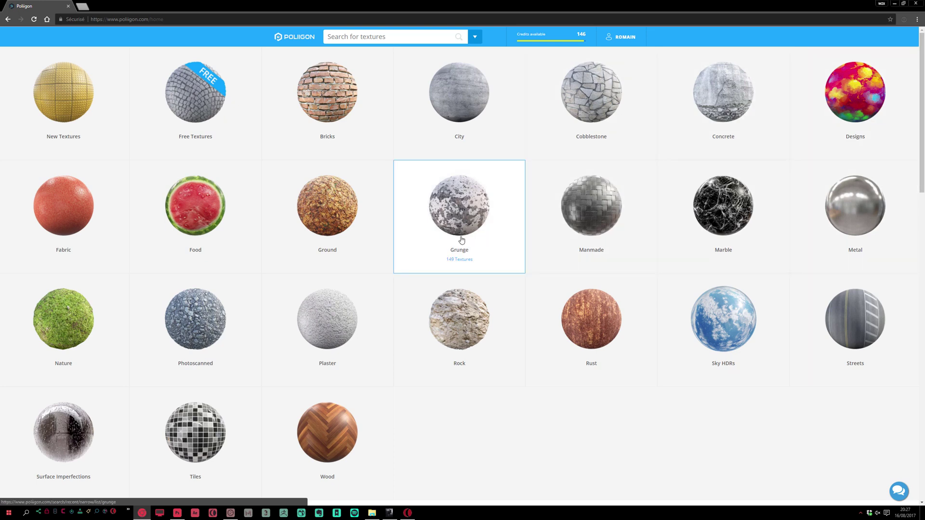
{"action": "left_click", "coordinate": [230, 363]}
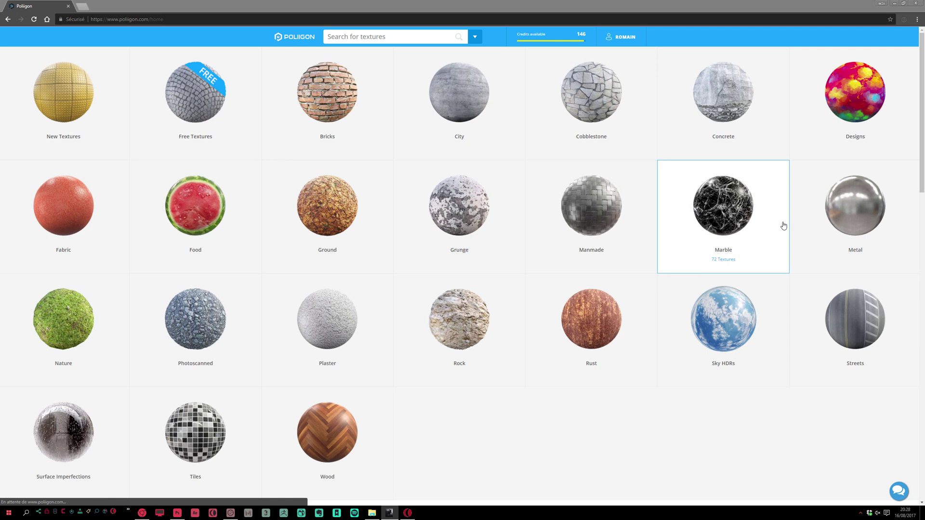
Step: Open the Metal texture category and look through its materials for a dark, lightly worn metal
{"action": "left_click", "coordinate": [856, 206]}
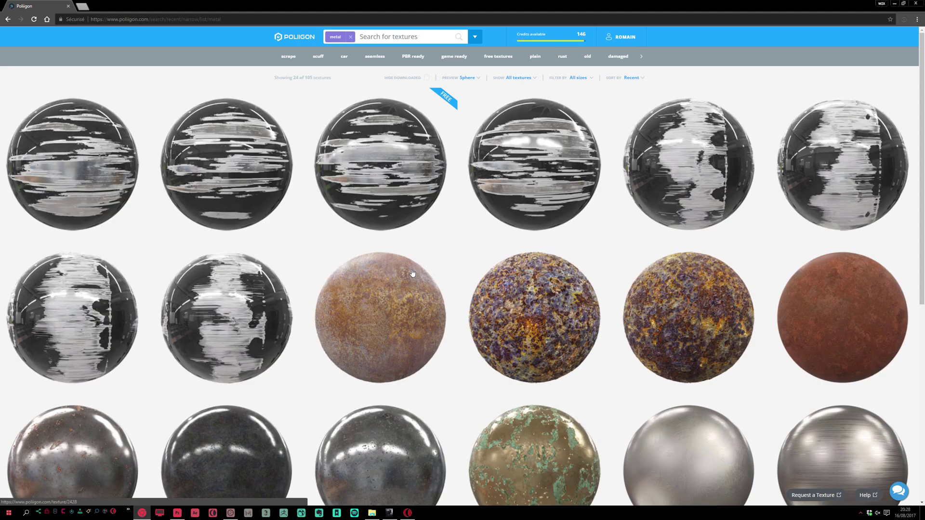
{"action": "scroll", "coordinate": [459, 296], "scroll_direction": "down", "scroll_amount": 2}
{"action": "scroll", "coordinate": [544, 309], "scroll_direction": "down", "scroll_amount": 2}
{"action": "mouse_move", "coordinate": [349, 150]}
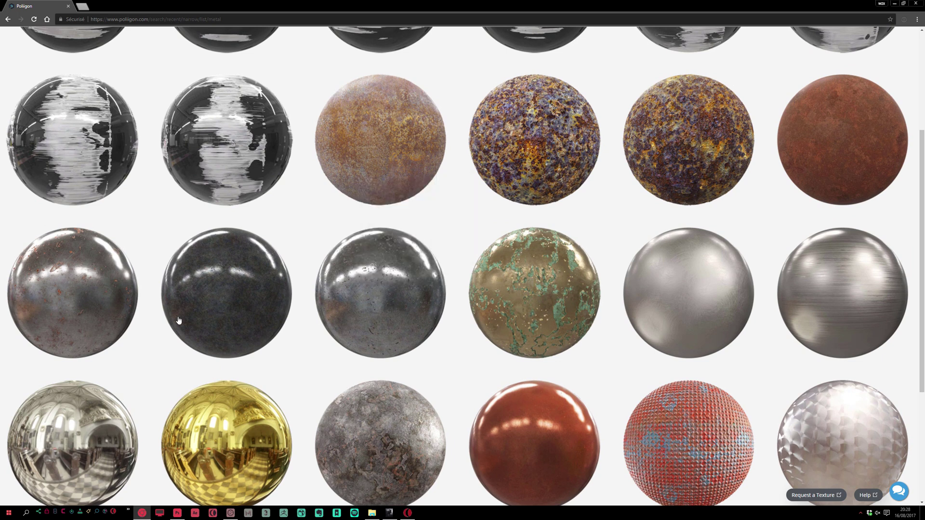
{"action": "scroll", "coordinate": [797, 198], "scroll_direction": "down", "scroll_amount": 2}
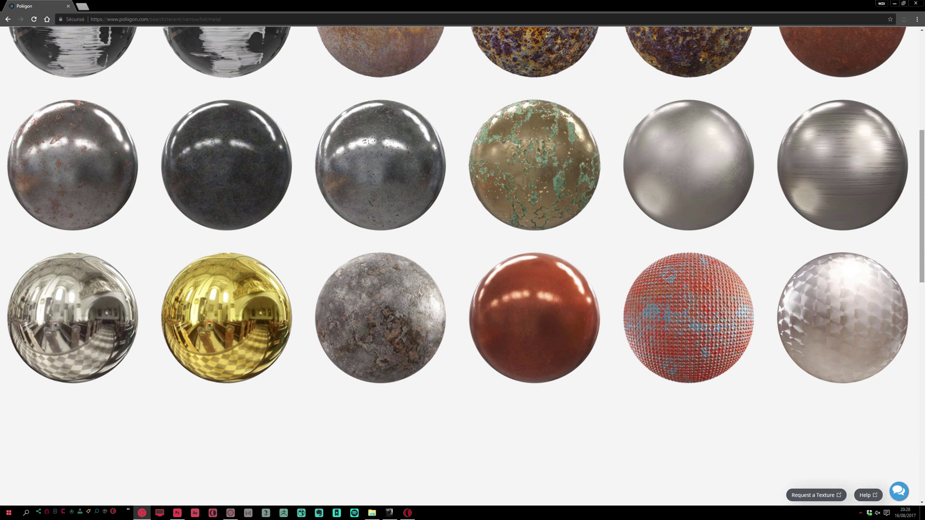
{"action": "scroll", "coordinate": [463, 265], "scroll_direction": "down", "scroll_amount": 2}
{"action": "scroll", "coordinate": [622, 294], "scroll_direction": "down", "scroll_amount": 2}
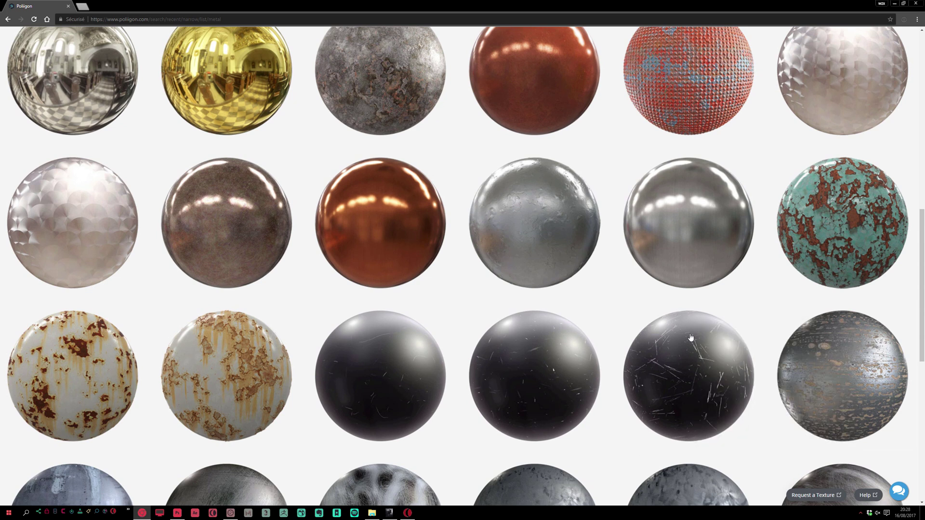
{"action": "scroll", "coordinate": [486, 361], "scroll_direction": "down", "scroll_amount": 8}
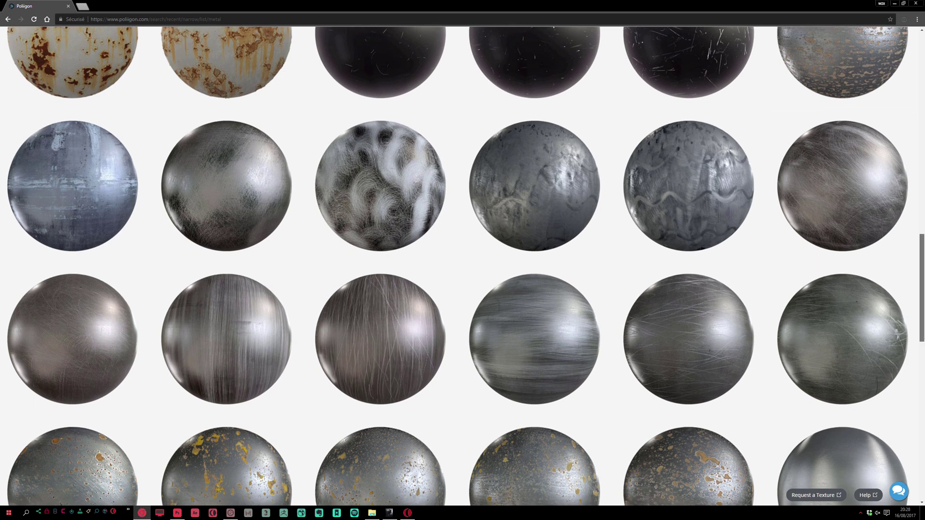
{"action": "scroll", "coordinate": [462, 265], "scroll_direction": "down", "scroll_amount": 4}
{"action": "scroll", "coordinate": [463, 265], "scroll_direction": "down", "scroll_amount": 2}
{"action": "scroll", "coordinate": [463, 265], "scroll_direction": "down", "scroll_amount": 3}
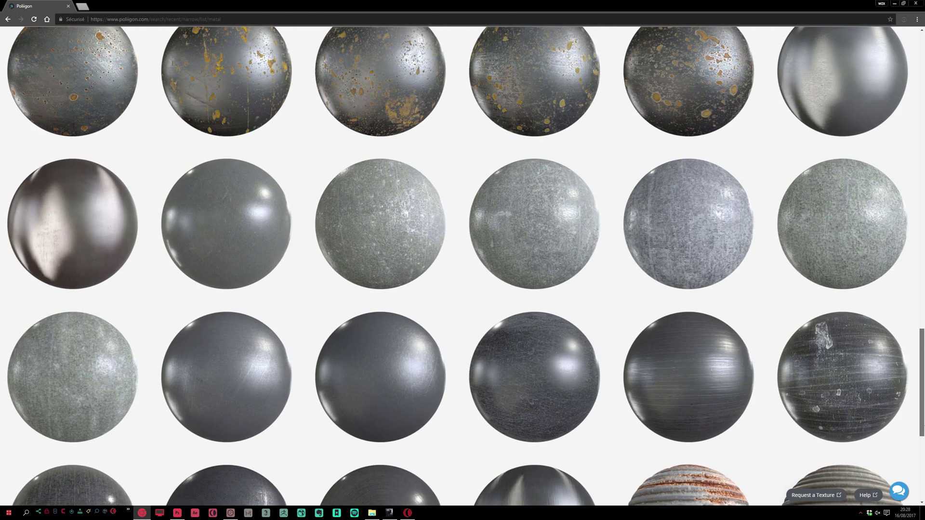
{"action": "scroll", "coordinate": [463, 265], "scroll_direction": "down", "scroll_amount": 3}
{"action": "scroll", "coordinate": [537, 353], "scroll_direction": "down", "scroll_amount": 1}
{"action": "scroll", "coordinate": [632, 379], "scroll_direction": "down", "scroll_amount": 7}
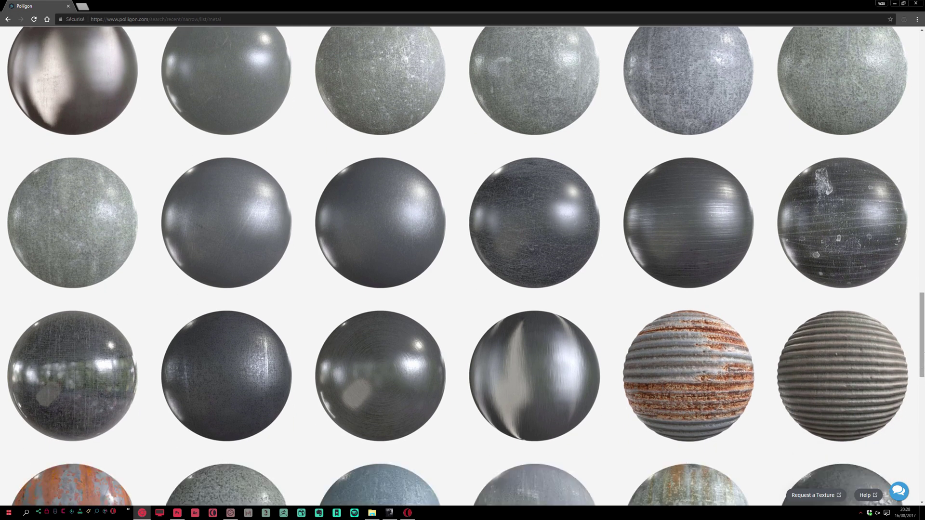
{"action": "scroll", "coordinate": [463, 265], "scroll_direction": "down", "scroll_amount": 6}
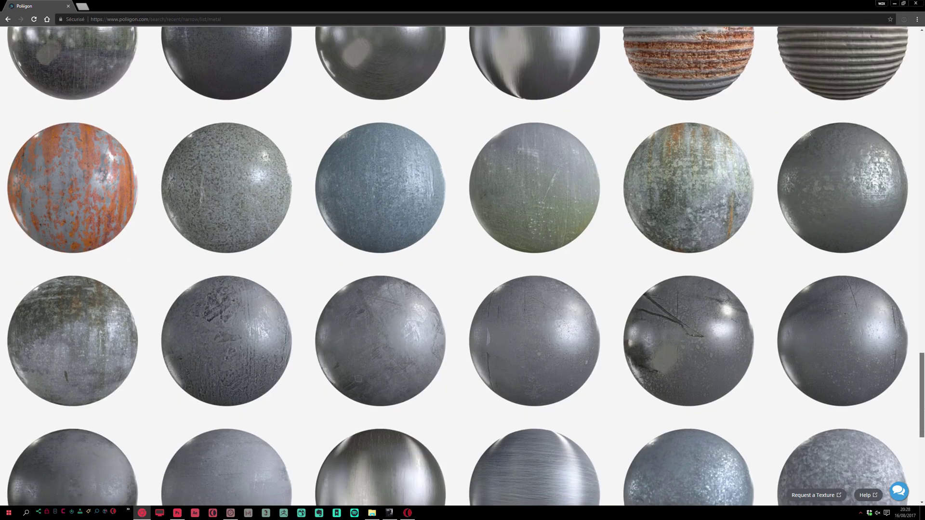
{"action": "scroll", "coordinate": [890, 464], "scroll_direction": "down", "scroll_amount": 5}
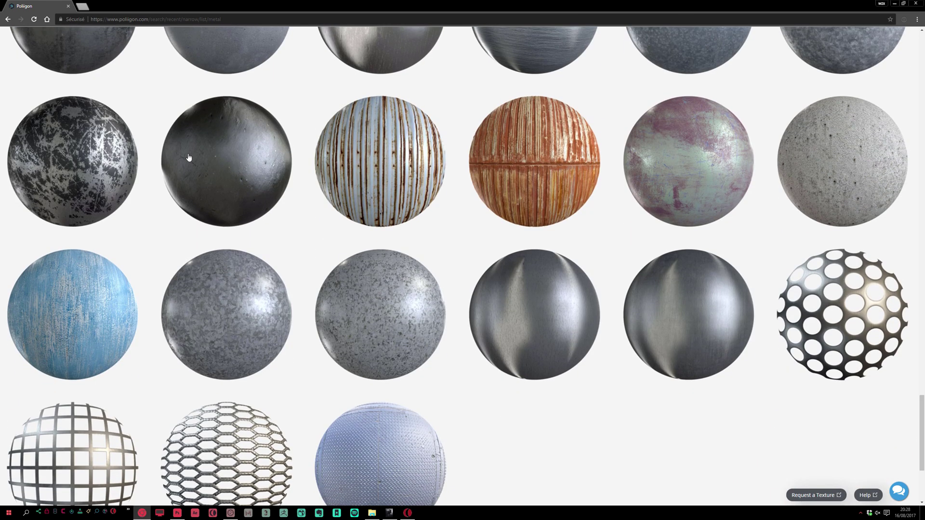
Step: Open the Metal Black 001 texture page in a new browser tab and switch to it
{"action": "right_click", "coordinate": [255, 157]}
{"action": "left_click", "coordinate": [263, 160]}
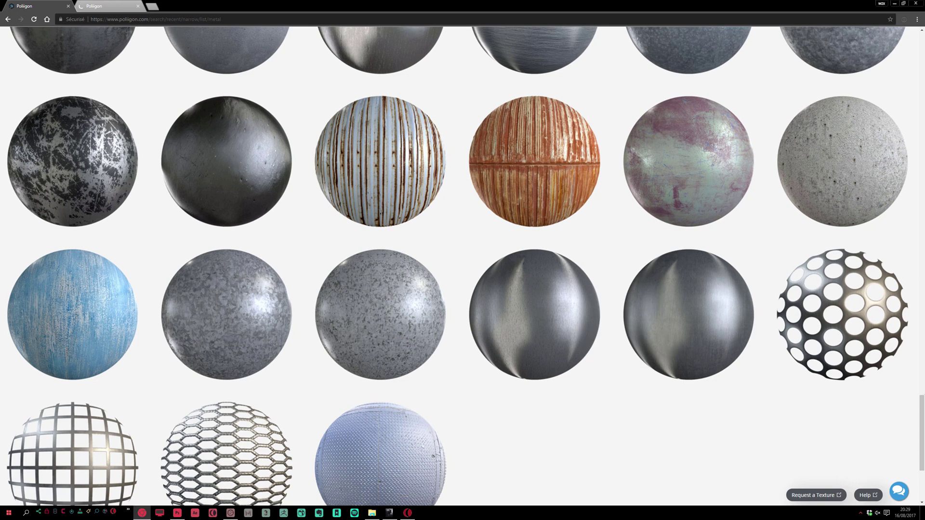
{"action": "scroll", "coordinate": [520, 385], "scroll_direction": "down", "scroll_amount": 4}
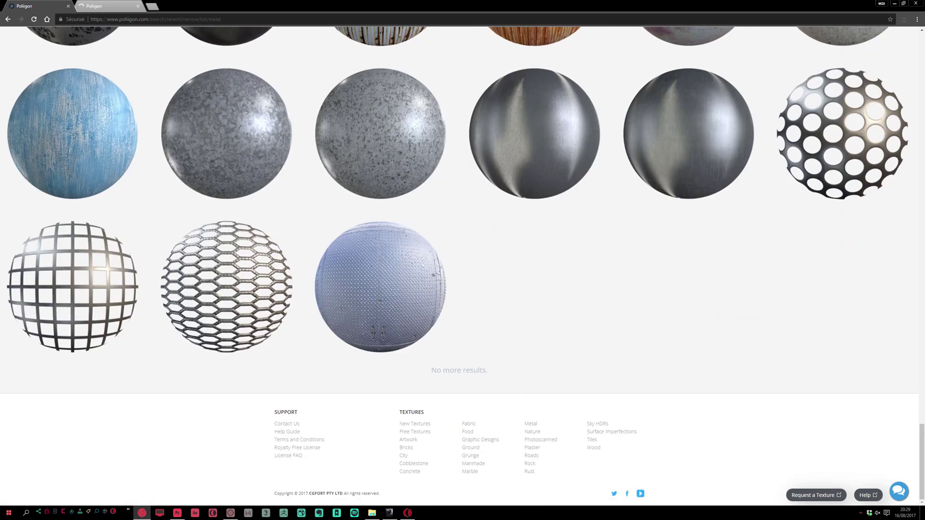
{"action": "scroll", "coordinate": [462, 265], "scroll_direction": "up", "scroll_amount": 10}
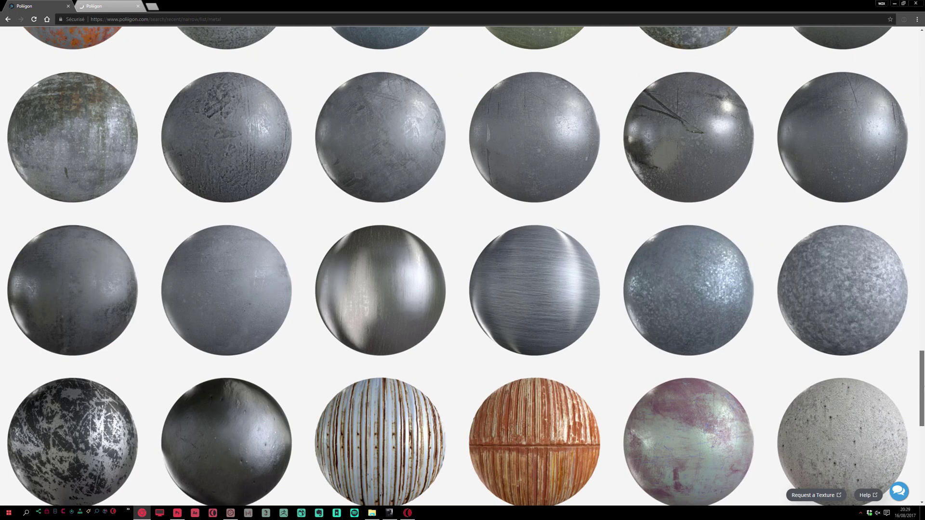
{"action": "scroll", "coordinate": [225, 303], "scroll_direction": "up", "scroll_amount": 1}
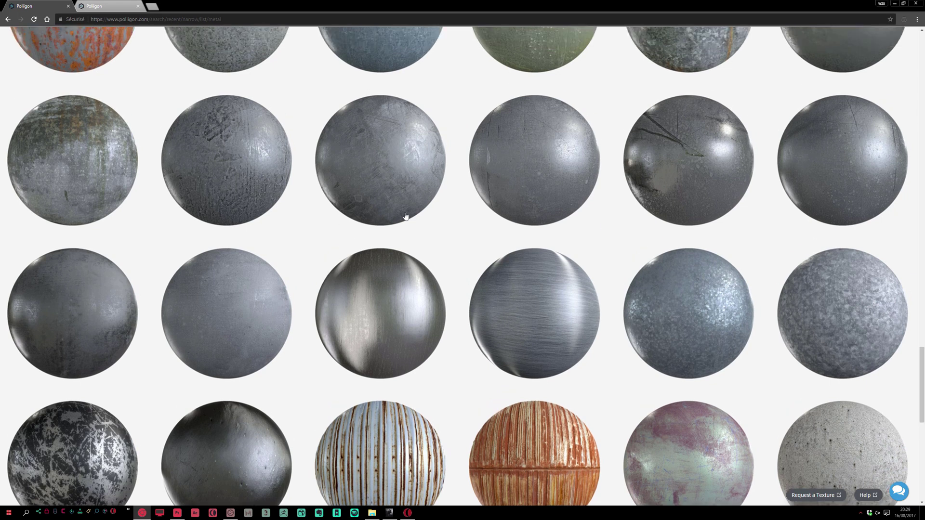
{"action": "left_click", "coordinate": [112, 3]}
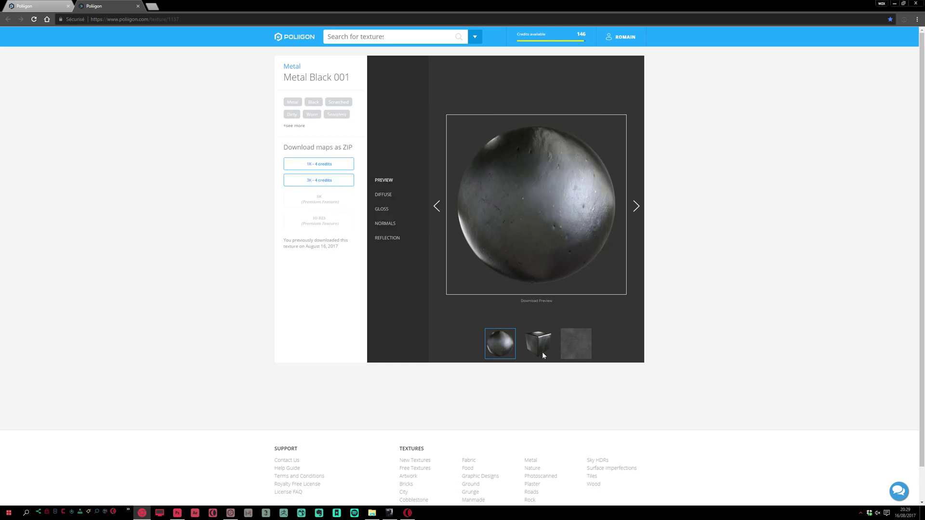
Step: Examine the diffuse, gloss, normals and reflection maps of Metal Black 001, ending on its preview
{"action": "left_click", "coordinate": [387, 198]}
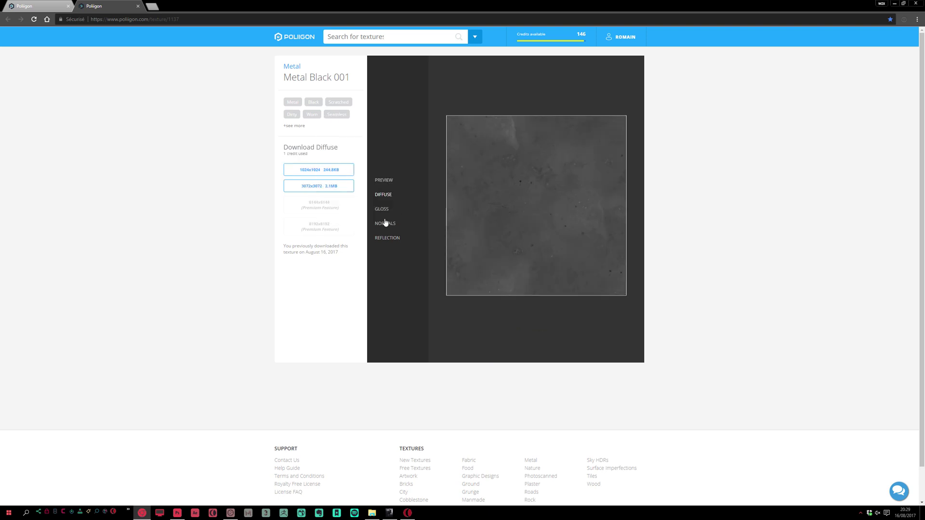
{"action": "left_click", "coordinate": [383, 211]}
{"action": "left_click", "coordinate": [384, 224]}
{"action": "left_click", "coordinate": [387, 238]}
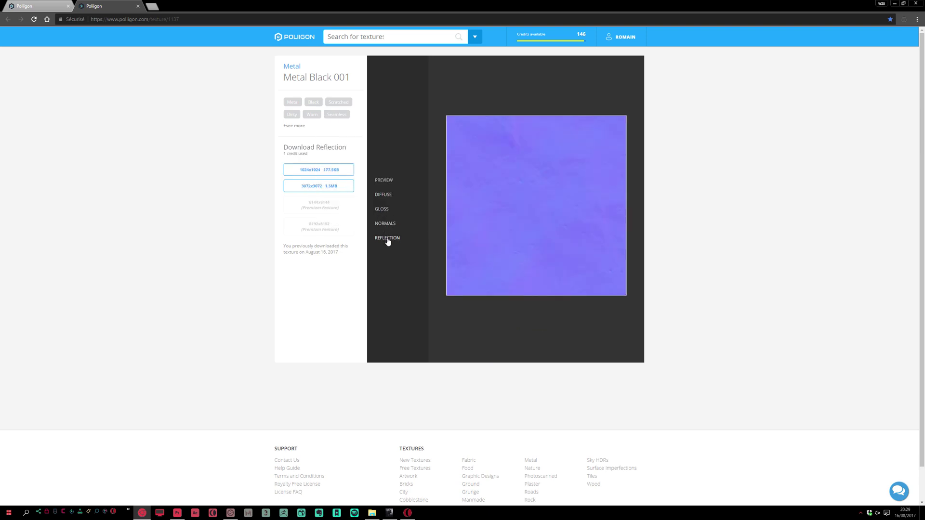
{"action": "left_click", "coordinate": [383, 196]}
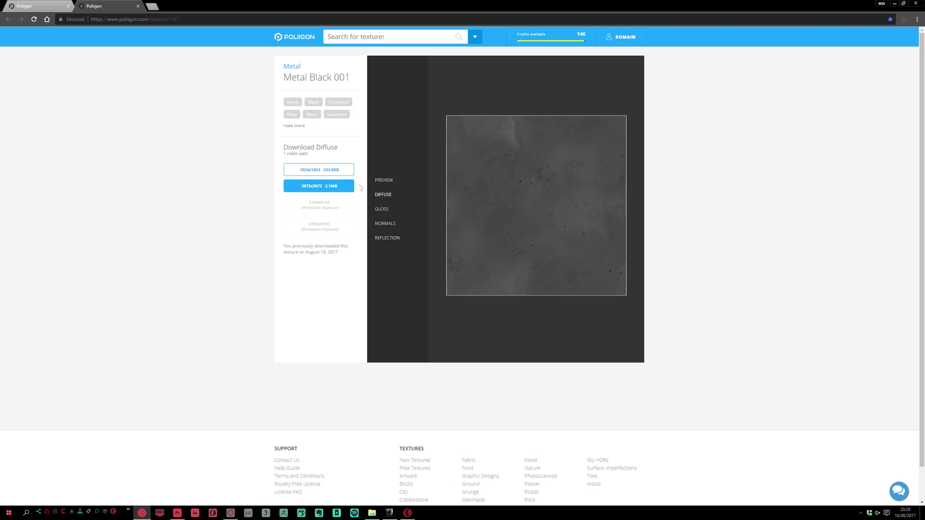
{"action": "left_click", "coordinate": [383, 182]}
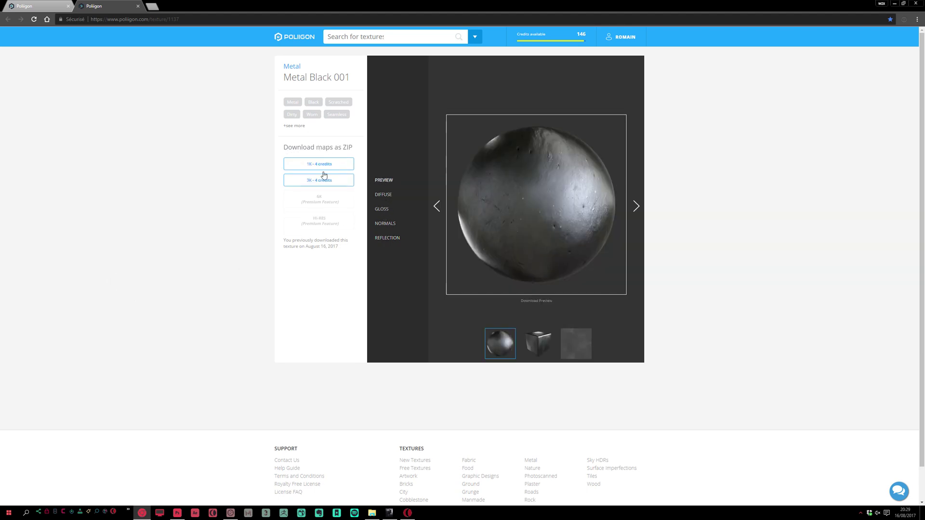
Step: Start downloading the Metal Black 001 maps as a 3K ZIP, and cancel the save
{"action": "left_click", "coordinate": [336, 184]}
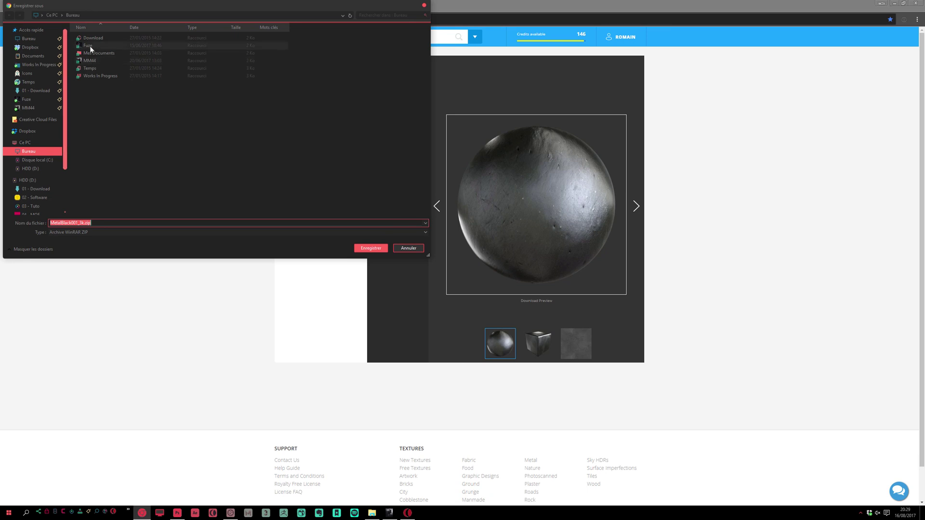
{"action": "left_click", "coordinate": [408, 248]}
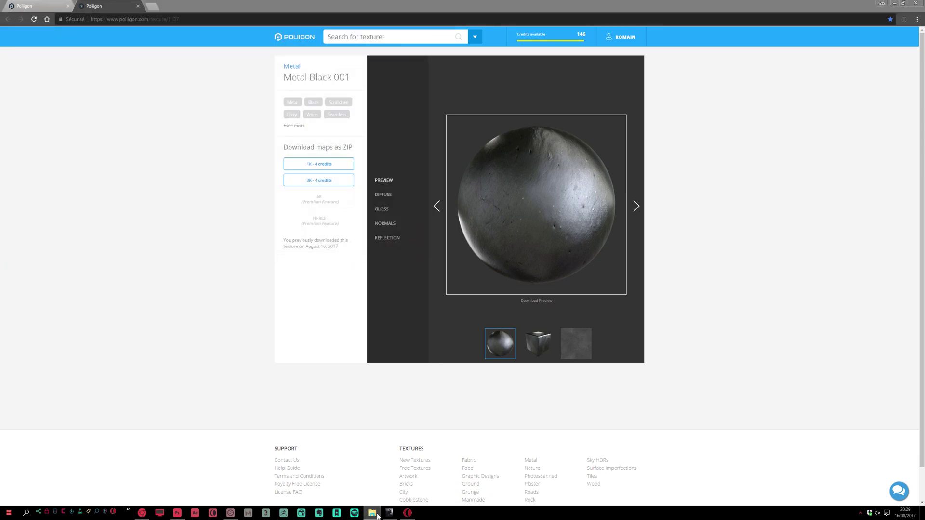
Step: Switch to File Explorer, open the MAPS folder inside 03_Substance, and reposition the window over the texture page
{"action": "left_click", "coordinate": [372, 513]}
{"action": "double_click", "coordinate": [307, 178]}
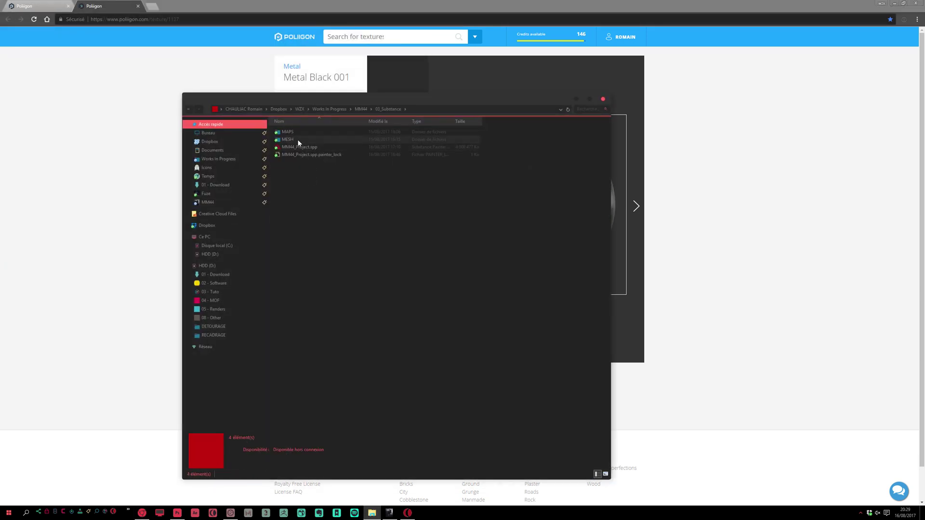
{"action": "double_click", "coordinate": [295, 132]}
{"action": "left_click_drag", "start_coordinate": [335, 102], "coordinate": [323, 150]}
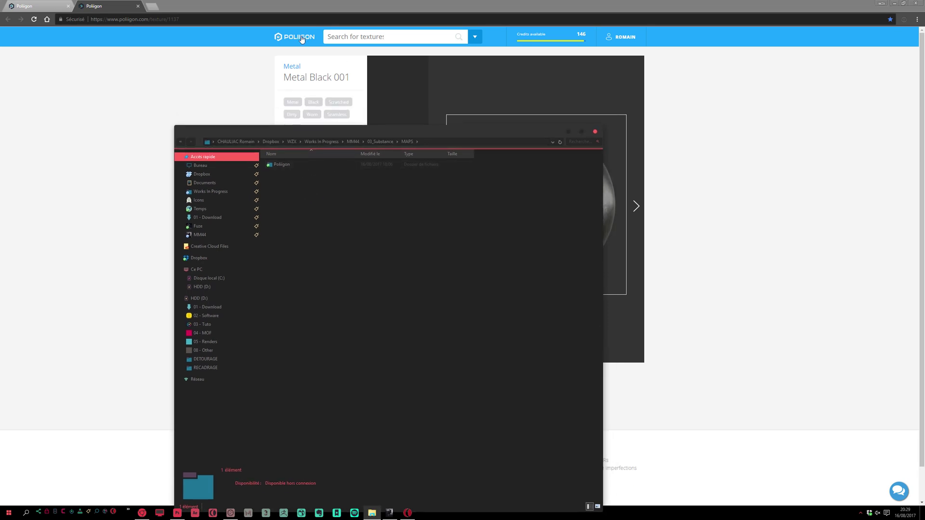
{"action": "left_click_drag", "start_coordinate": [331, 131], "coordinate": [334, 116]}
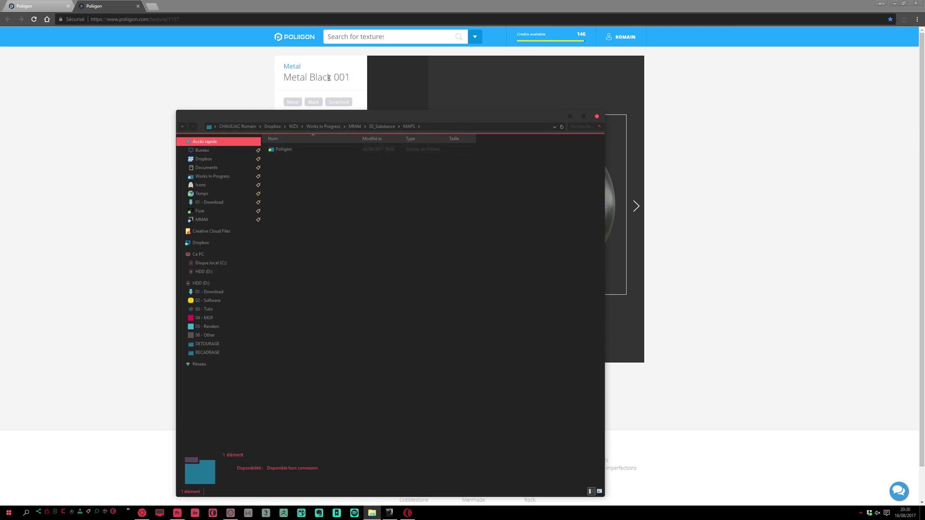
Step: Open the MetalBlack001 folder inside Poliigon and enlarge the thumbnails of its texture maps
{"action": "double_click", "coordinate": [288, 150]}
{"action": "double_click", "coordinate": [306, 150]}
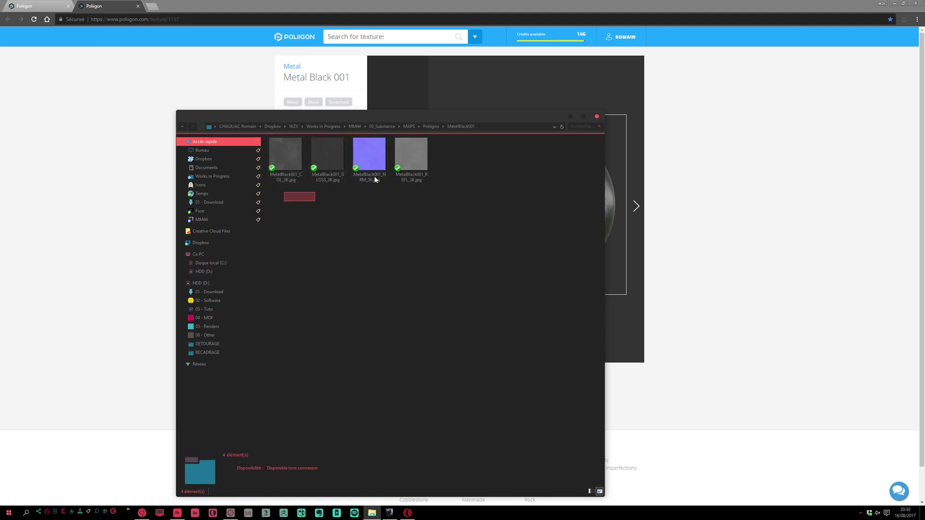
{"action": "right_click", "coordinate": [358, 206]}
{"action": "mouse_move", "coordinate": [371, 209]}
{"action": "left_click", "coordinate": [317, 210]}
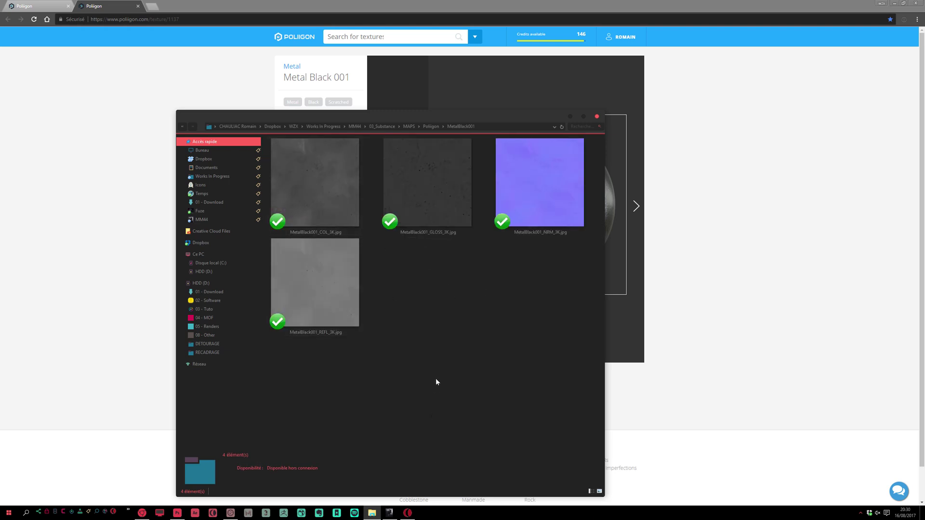
Step: Hide the browser and examine the MetalBlack001 COL, GLOSS, NRM and REFL maps in the image viewer, then close it
{"action": "left_click", "coordinate": [895, 3]}
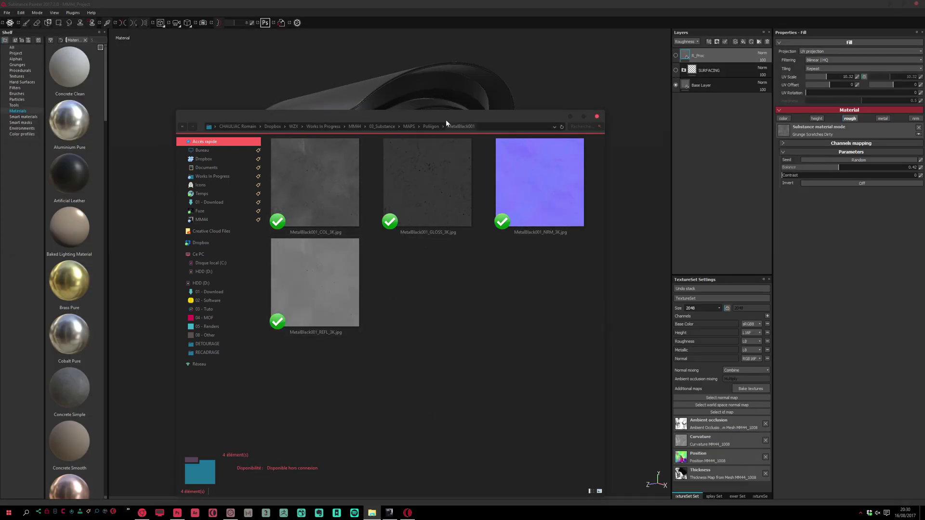
{"action": "mouse_move", "coordinate": [432, 120]}
{"action": "left_mouse_down"}
{"action": "mouse_move", "coordinate": [535, 307]}
{"action": "mouse_move", "coordinate": [424, 105]}
{"action": "left_mouse_up"}
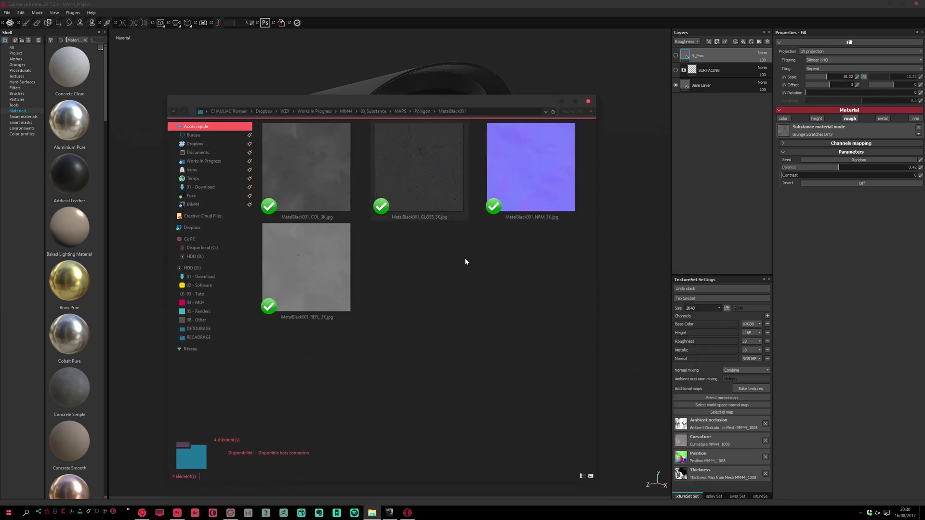
{"action": "double_click", "coordinate": [314, 195]}
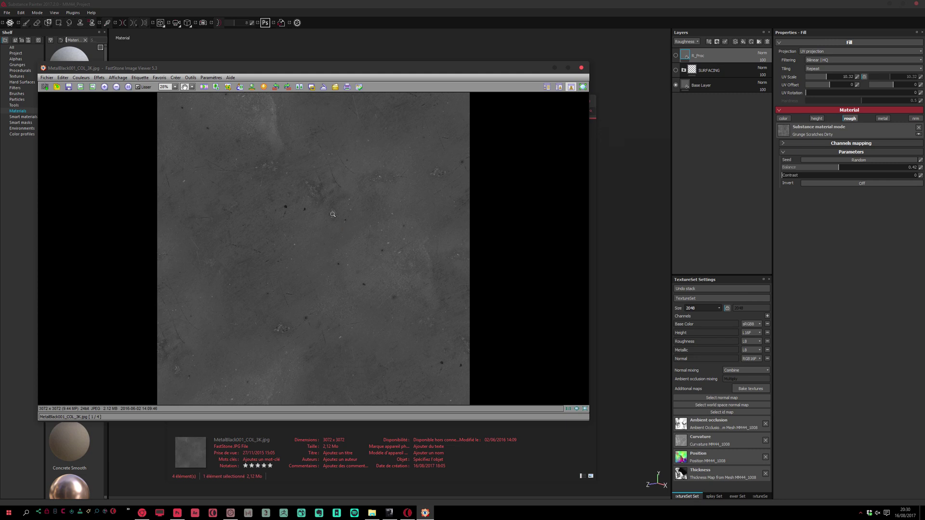
{"action": "scroll", "coordinate": [311, 216], "scroll_direction": "down", "scroll_amount": 1}
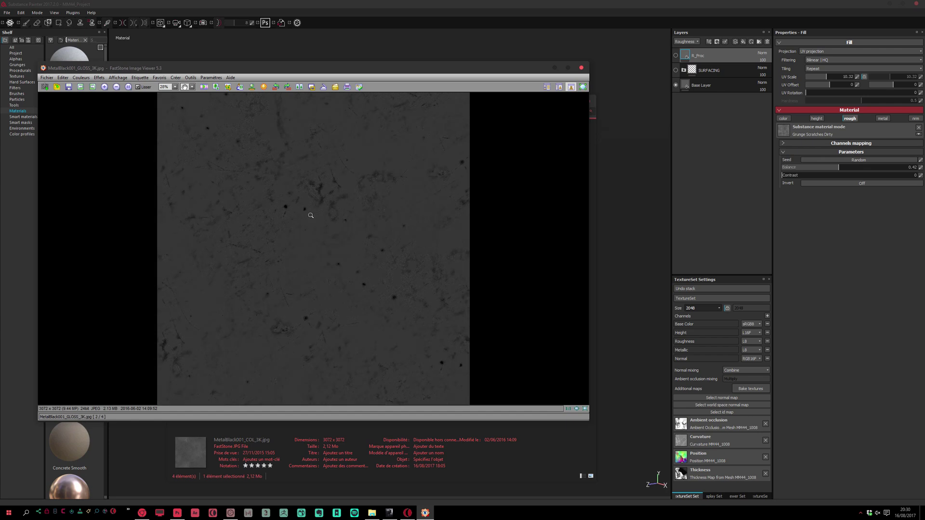
{"action": "left_click_drag", "start_coordinate": [293, 209], "coordinate": [301, 218]}
{"action": "scroll", "coordinate": [321, 154], "scroll_direction": "down", "scroll_amount": 1}
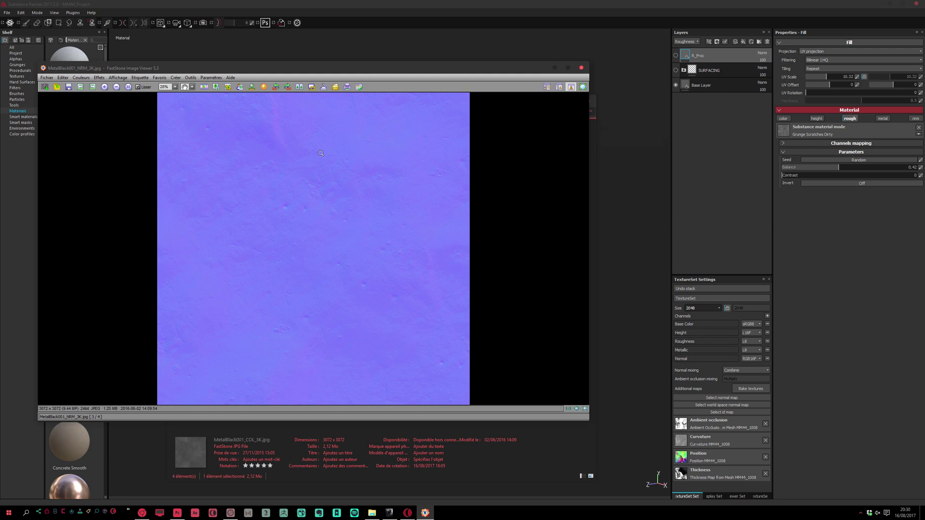
{"action": "scroll", "coordinate": [321, 153], "scroll_direction": "down", "scroll_amount": 1}
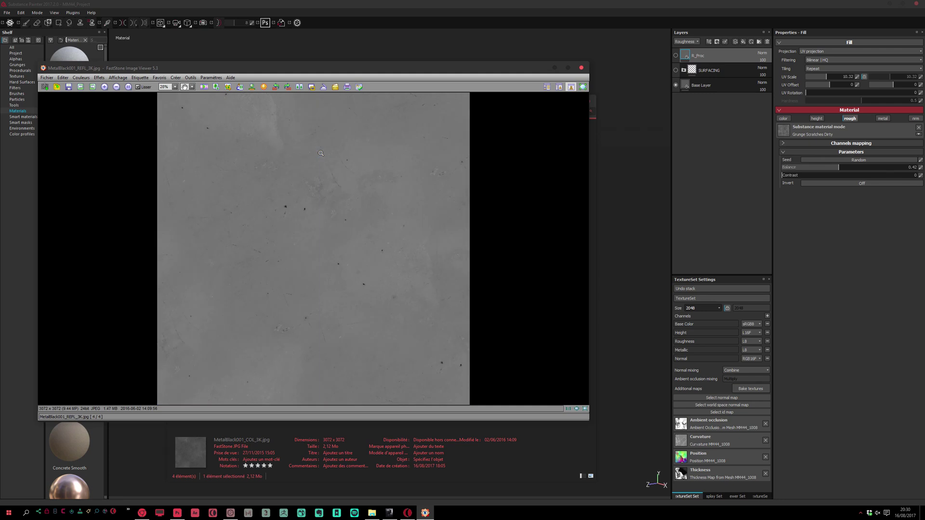
{"action": "scroll", "coordinate": [321, 153], "scroll_direction": "down", "scroll_amount": 1}
{"action": "left_click_drag", "start_coordinate": [260, 224], "coordinate": [534, 261]}
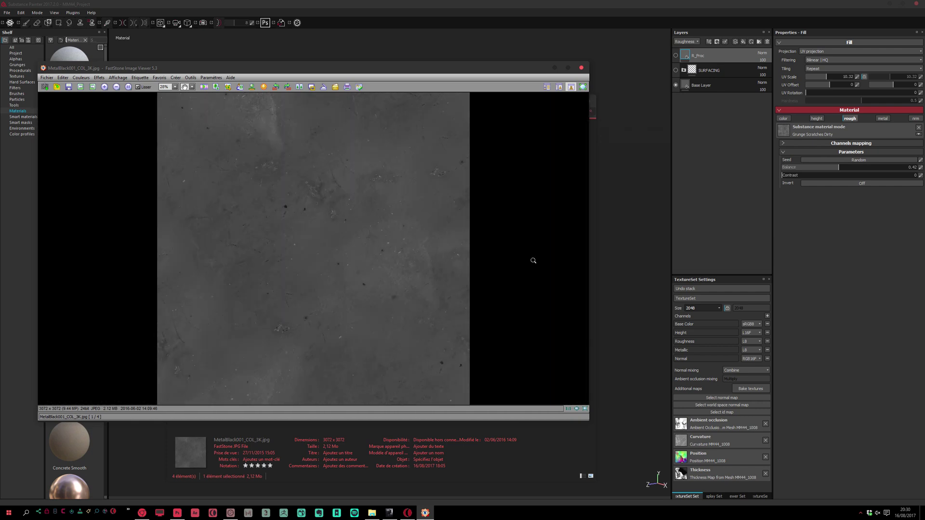
{"action": "left_click", "coordinate": [581, 68]}
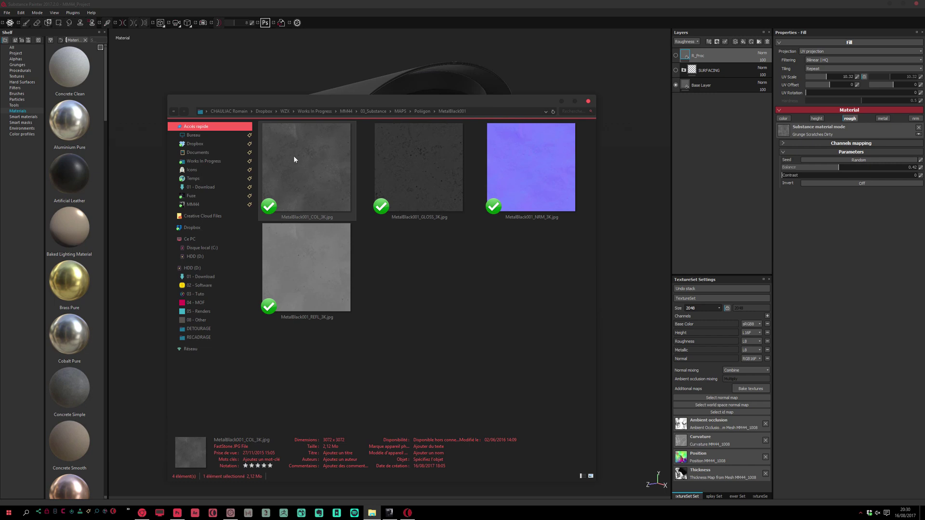
Step: Switch to Substance Painter and locate the MetalBlack001 maps among the shelf's textures
{"action": "left_click_drag", "start_coordinate": [315, 100], "coordinate": [337, 103]}
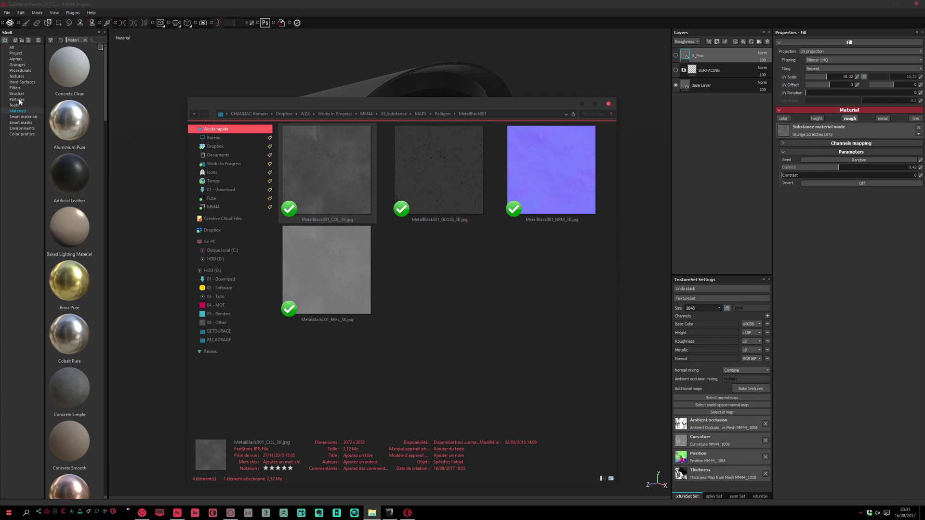
{"action": "left_click", "coordinate": [18, 76]}
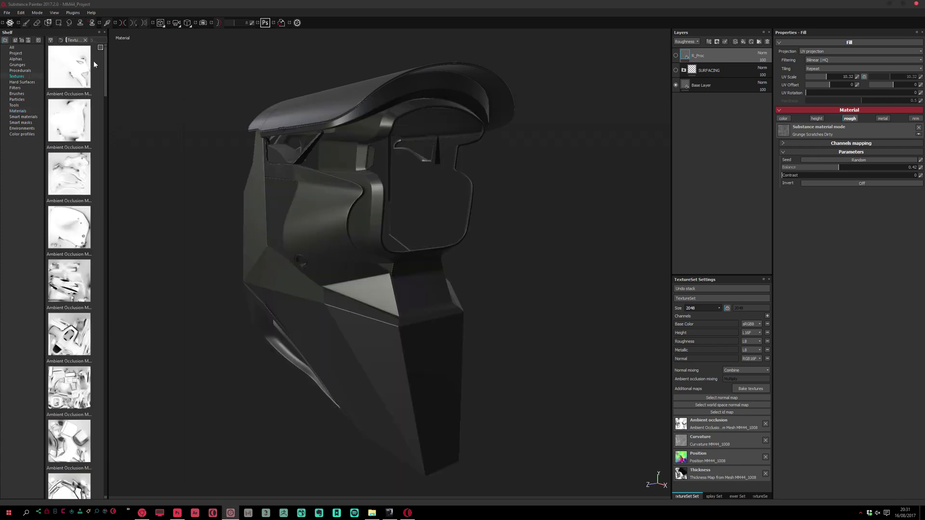
{"action": "left_click_drag", "start_coordinate": [105, 56], "coordinate": [117, 210]}
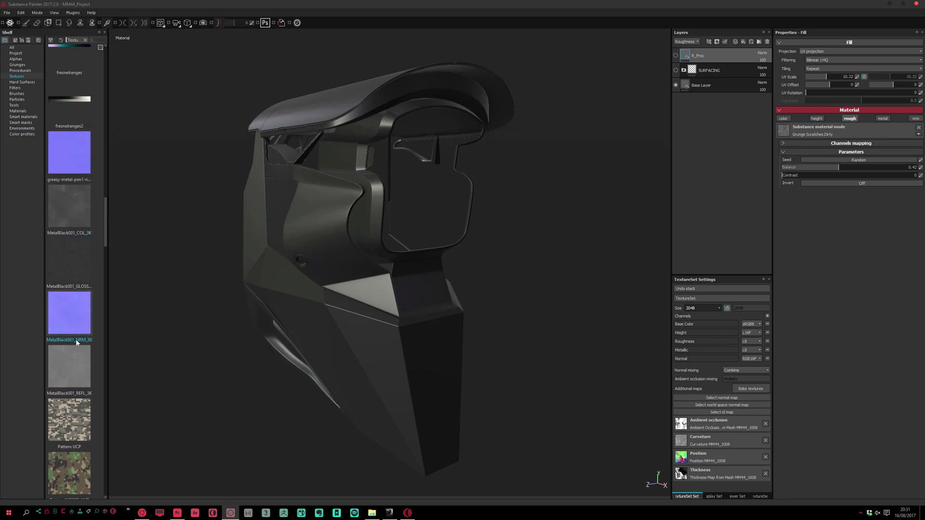
Step: Add a fill layer above R_Proc and disable its color, height, metal and normal channels, keeping only roughness
{"action": "left_click_drag", "start_coordinate": [468, 256], "coordinate": [426, 227], "text": "alt"}
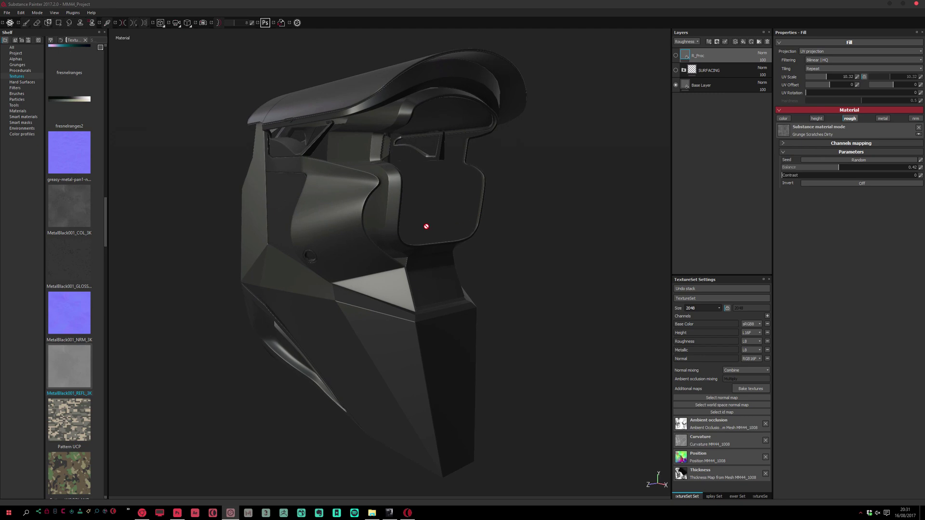
{"action": "left_click_drag", "start_coordinate": [476, 237], "coordinate": [442, 256], "text": "alt"}
{"action": "right_click_drag", "start_coordinate": [442, 256], "coordinate": [443, 231], "text": "alt"}
{"action": "left_click_drag", "start_coordinate": [443, 231], "coordinate": [469, 191], "text": "alt"}
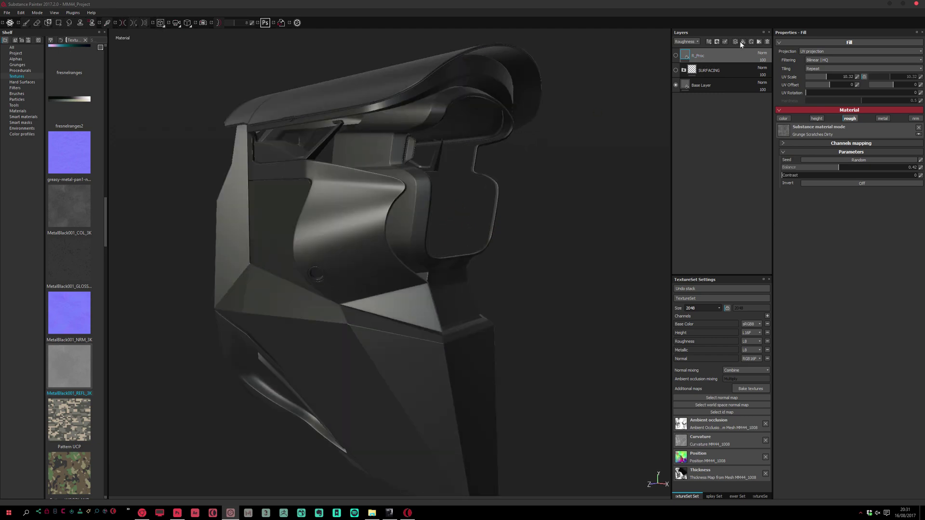
{"action": "left_click", "coordinate": [743, 42]}
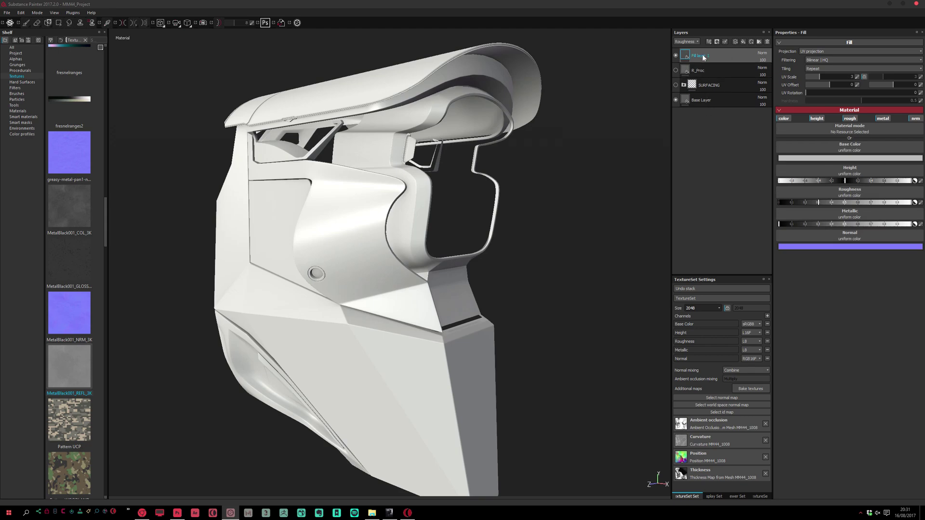
{"action": "left_click_drag", "start_coordinate": [541, 224], "coordinate": [532, 206], "text": "alt"}
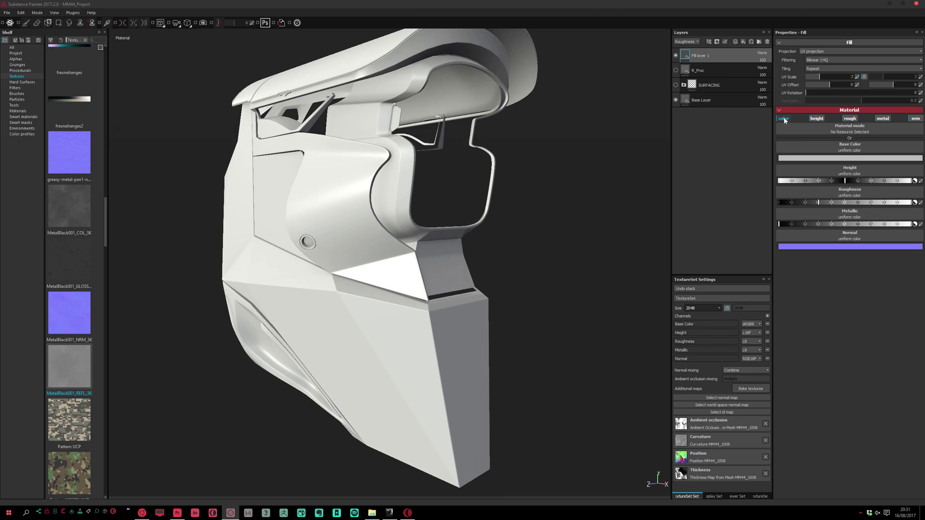
{"action": "left_click", "coordinate": [784, 119]}
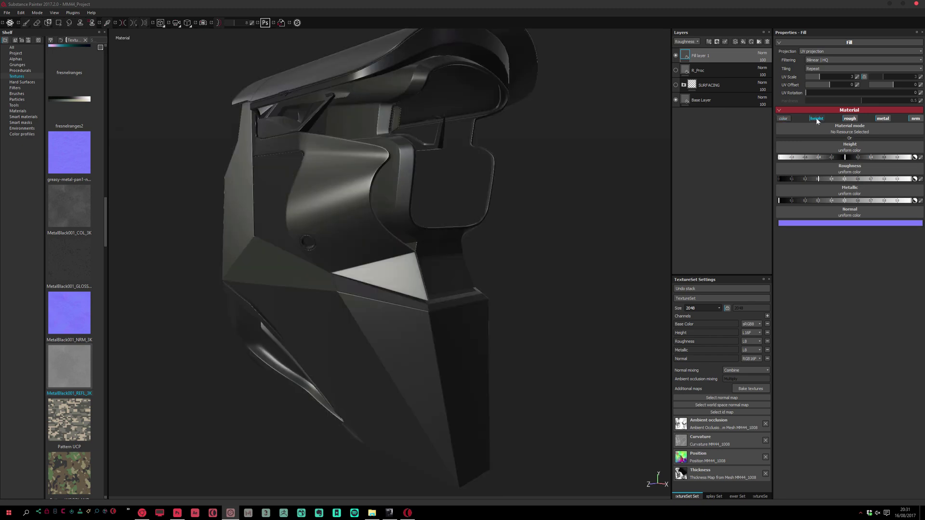
{"action": "left_click", "coordinate": [816, 118]}
{"action": "left_click", "coordinate": [884, 119]}
{"action": "left_click", "coordinate": [916, 119]}
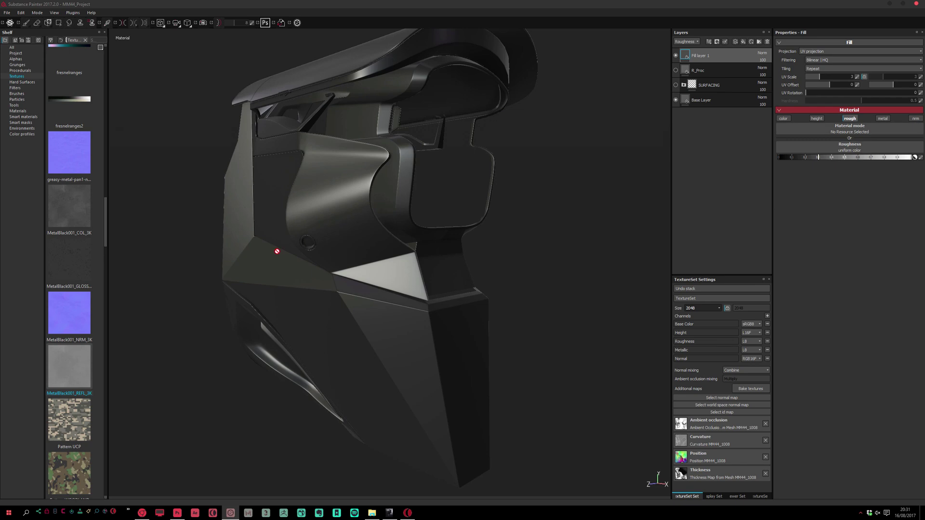
Step: Assign the MetalBlack001_GLOSS_3K texture to the new fill layer's roughness channel
{"action": "scroll", "coordinate": [72, 215], "scroll_direction": "down", "scroll_amount": 3}
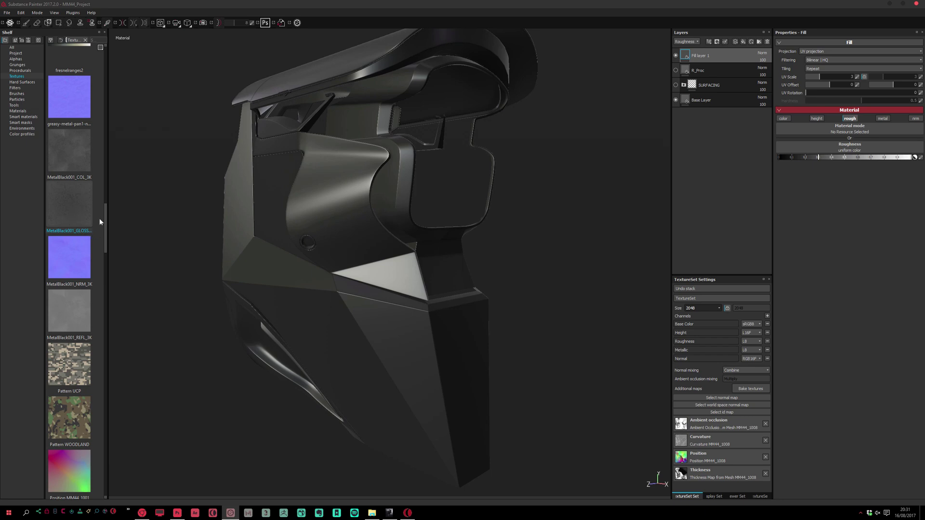
{"action": "scroll", "coordinate": [105, 217], "scroll_direction": "up", "scroll_amount": 1}
{"action": "left_click_drag", "start_coordinate": [92, 233], "coordinate": [852, 149]}
{"action": "left_click_drag", "start_coordinate": [358, 241], "coordinate": [418, 199], "text": "alt"}
{"action": "mouse_move", "coordinate": [422, 202]}
{"action": "left_mouse_down", "text": "alt"}
{"action": "mouse_move", "coordinate": [424, 190]}
{"action": "mouse_move", "coordinate": [416, 197]}
{"action": "left_mouse_up", "text": "alt"}
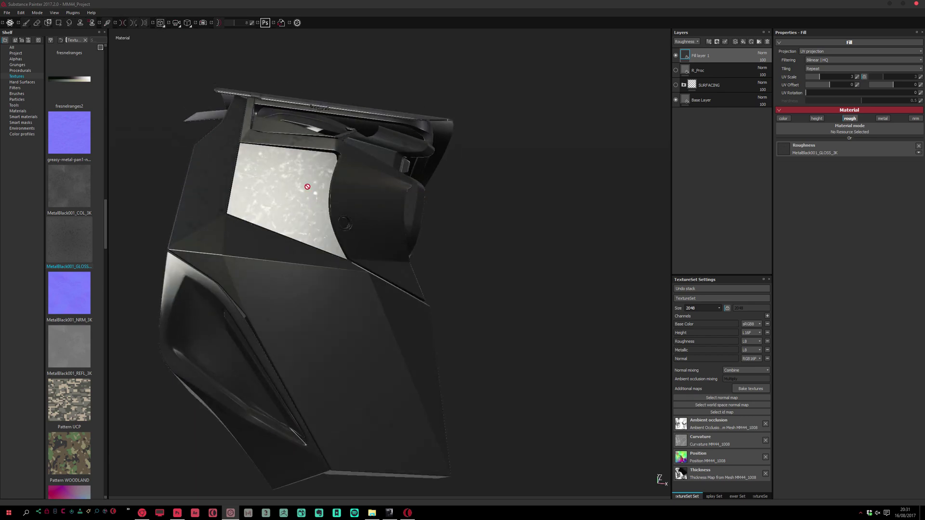
Step: Set the fill layer's UV scale to 0.6 and check the gloss map's effect around the helmet
{"action": "left_click_drag", "start_coordinate": [348, 217], "coordinate": [356, 279], "text": "alt"}
{"action": "right_click_drag", "start_coordinate": [357, 280], "coordinate": [411, 295], "text": "alt"}
{"action": "left_click_drag", "start_coordinate": [411, 296], "coordinate": [433, 284], "text": "alt"}
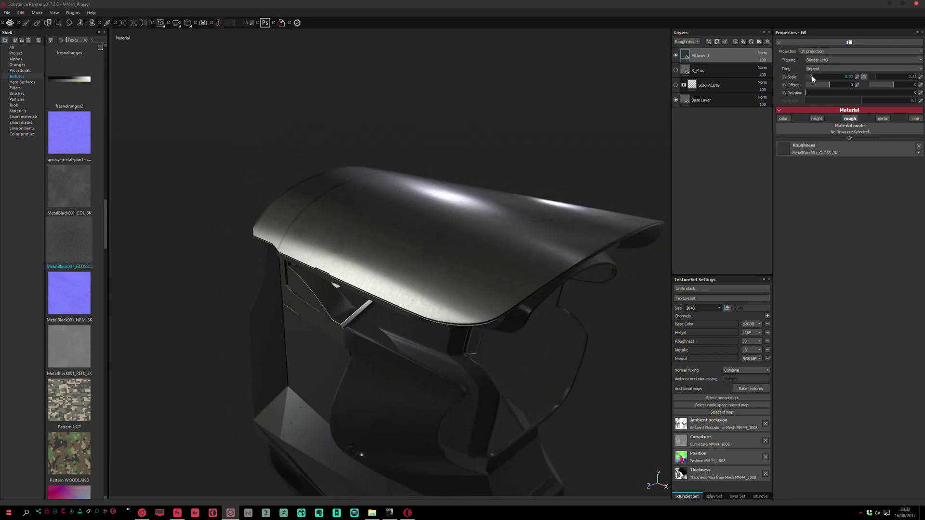
{"action": "left_click_drag", "start_coordinate": [614, 252], "coordinate": [441, 232], "text": "alt"}
{"action": "right_click_drag", "start_coordinate": [441, 232], "coordinate": [444, 231], "text": "shift"}
{"action": "mouse_move", "coordinate": [449, 232]}
{"action": "left_mouse_down", "text": "alt"}
{"action": "mouse_move", "coordinate": [434, 282]}
{"action": "mouse_move", "coordinate": [440, 264]}
{"action": "mouse_move", "coordinate": [463, 265]}
{"action": "mouse_move", "coordinate": [459, 234]}
{"action": "mouse_move", "coordinate": [425, 200]}
{"action": "mouse_move", "coordinate": [432, 208]}
{"action": "mouse_move", "coordinate": [423, 208]}
{"action": "mouse_move", "coordinate": [454, 209]}
{"action": "mouse_move", "coordinate": [458, 240]}
{"action": "mouse_move", "coordinate": [433, 271]}
{"action": "mouse_move", "coordinate": [438, 233]}
{"action": "mouse_move", "coordinate": [298, 268]}
{"action": "mouse_move", "coordinate": [395, 392]}
{"action": "mouse_move", "coordinate": [374, 248]}
{"action": "mouse_move", "coordinate": [407, 202]}
{"action": "mouse_move", "coordinate": [392, 252]}
{"action": "mouse_move", "coordinate": [433, 228]}
{"action": "mouse_move", "coordinate": [420, 244]}
{"action": "mouse_move", "coordinate": [446, 209]}
{"action": "mouse_move", "coordinate": [440, 234]}
{"action": "left_mouse_up", "text": "alt"}
{"action": "scroll", "coordinate": [483, 266], "scroll_direction": "up", "scroll_amount": 5}
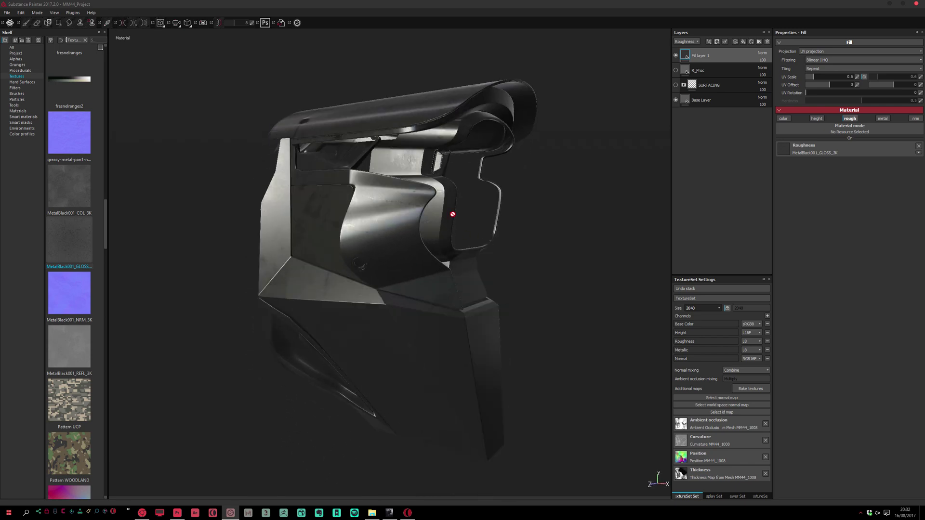
{"action": "left_click_drag", "start_coordinate": [501, 191], "coordinate": [646, 123], "text": "alt"}
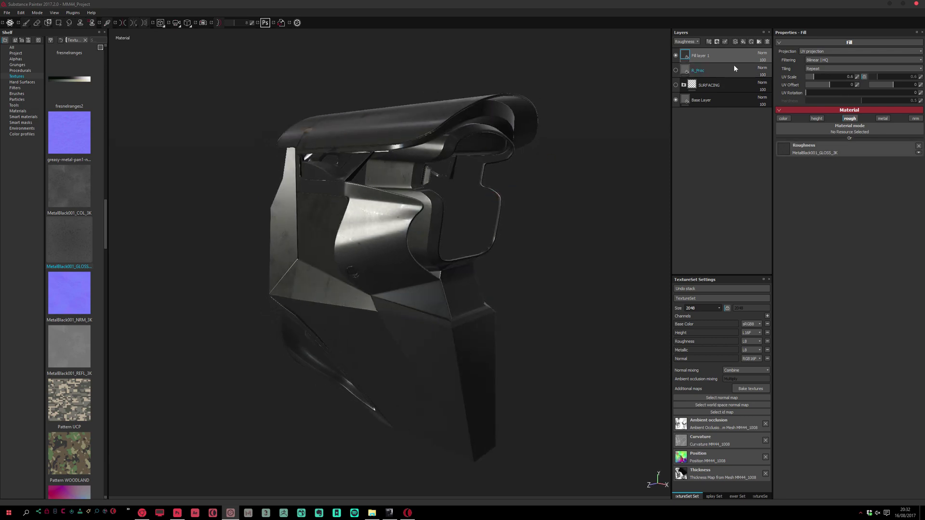
Step: Add a Levels effect to Fill layer 1 and set its affected channel to Roughness
{"action": "right_click", "coordinate": [688, 56]}
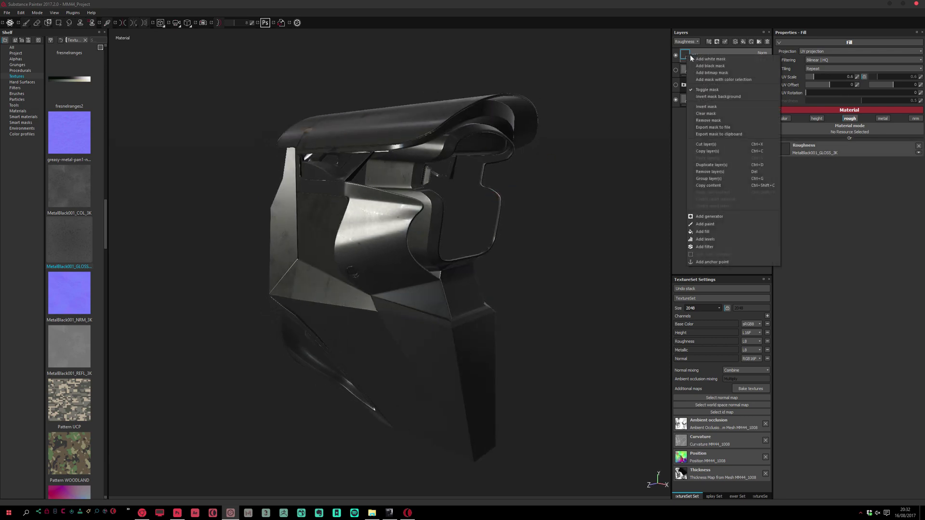
{"action": "left_click", "coordinate": [706, 240]}
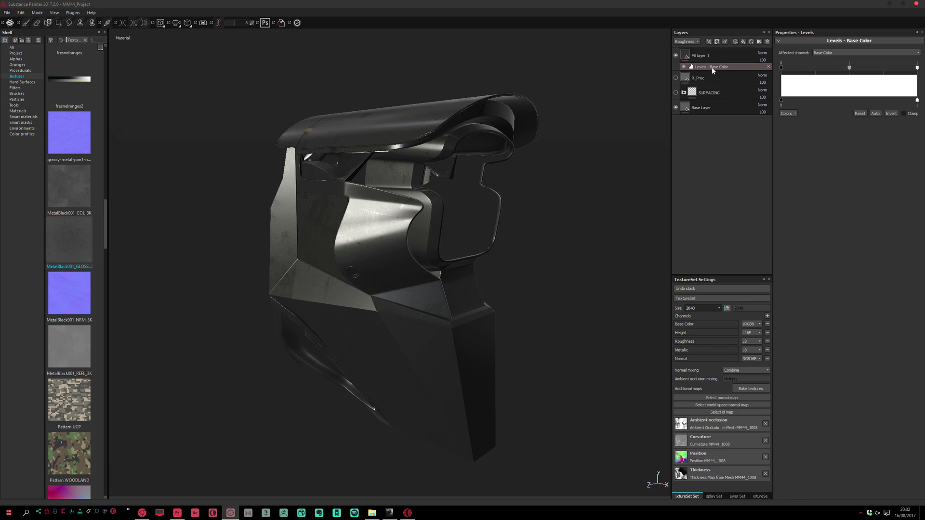
{"action": "left_click", "coordinate": [830, 53]}
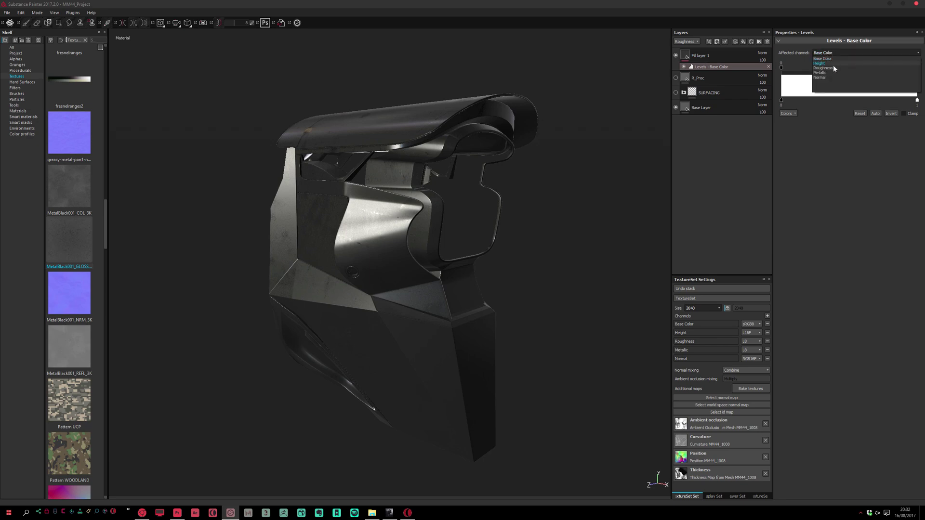
{"action": "left_click", "coordinate": [834, 65]}
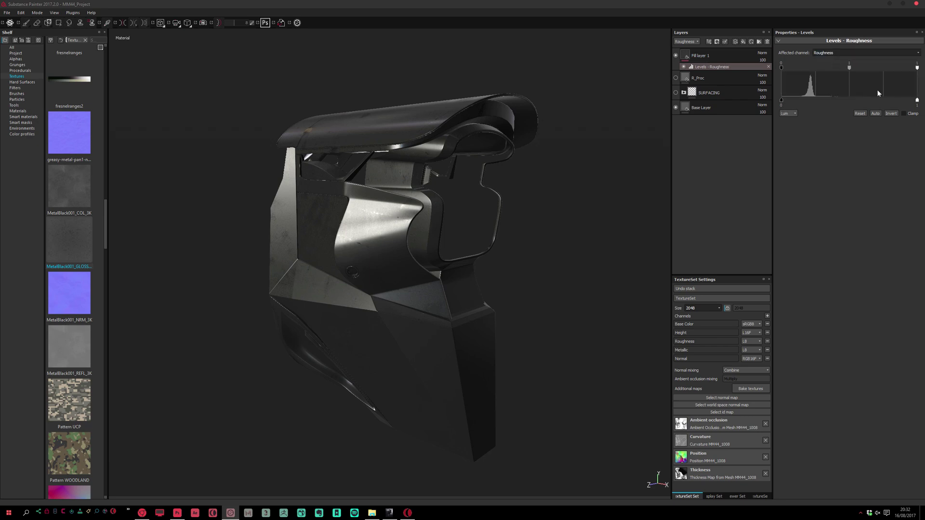
Step: Try inverting the roughness levels of the gloss map, and revert the inversion
{"action": "left_click", "coordinate": [891, 114]}
{"action": "left_click_drag", "start_coordinate": [443, 213], "coordinate": [450, 233], "text": "alt"}
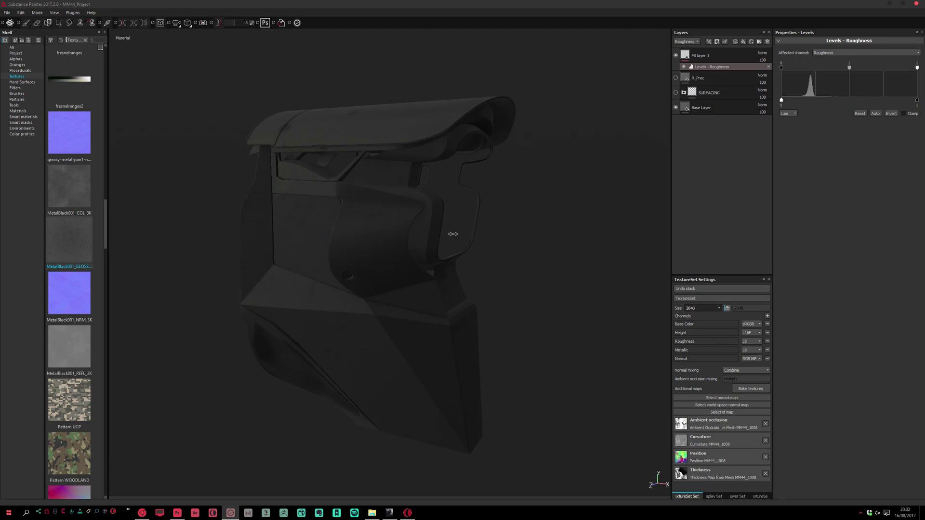
{"action": "left_click", "coordinate": [897, 114]}
{"action": "left_click_drag", "start_coordinate": [524, 214], "coordinate": [459, 248], "text": "alt"}
Step: Fine-tune the roughness levels of Fill layer 1, lowering the midtone to about 0.955
{"action": "mouse_move", "coordinate": [850, 68]}
{"action": "left_mouse_down"}
{"action": "mouse_move", "coordinate": [834, 68]}
{"action": "mouse_move", "coordinate": [860, 68]}
{"action": "mouse_move", "coordinate": [851, 68]}
{"action": "left_mouse_up"}
{"action": "mouse_move", "coordinate": [782, 67]}
{"action": "left_mouse_down"}
{"action": "mouse_move", "coordinate": [797, 67]}
{"action": "mouse_move", "coordinate": [768, 67]}
{"action": "left_mouse_up"}
{"action": "mouse_move", "coordinate": [918, 68]}
{"action": "left_mouse_down"}
{"action": "mouse_move", "coordinate": [889, 68]}
{"action": "mouse_move", "coordinate": [916, 68]}
{"action": "left_mouse_up"}
{"action": "left_click_drag", "start_coordinate": [514, 251], "coordinate": [491, 207], "text": "alt"}
{"action": "left_click_drag", "start_coordinate": [850, 68], "coordinate": [842, 70]}
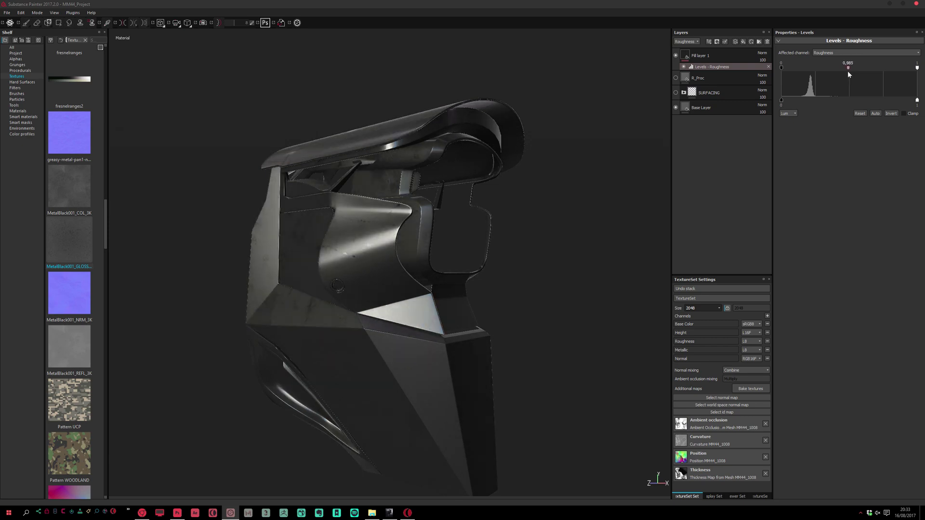
{"action": "left_click_drag", "start_coordinate": [539, 188], "coordinate": [503, 186], "text": "alt"}
Step: Replace Fill layer 1's roughness texture with MetalBlack001_COL_3K
{"action": "left_click", "coordinate": [701, 56]}
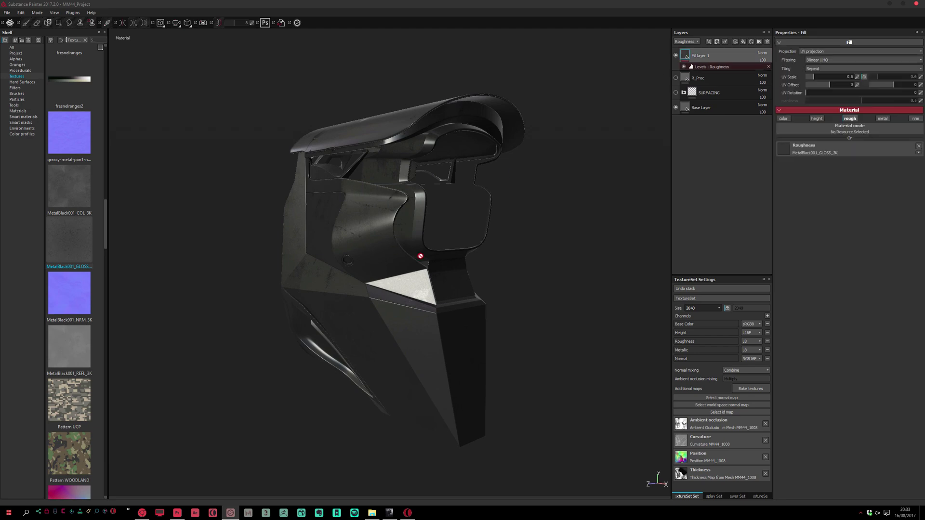
{"action": "middle_click_drag", "start_coordinate": [395, 251], "coordinate": [415, 231], "text": "alt"}
{"action": "scroll", "coordinate": [414, 230], "scroll_direction": "up", "scroll_amount": 1}
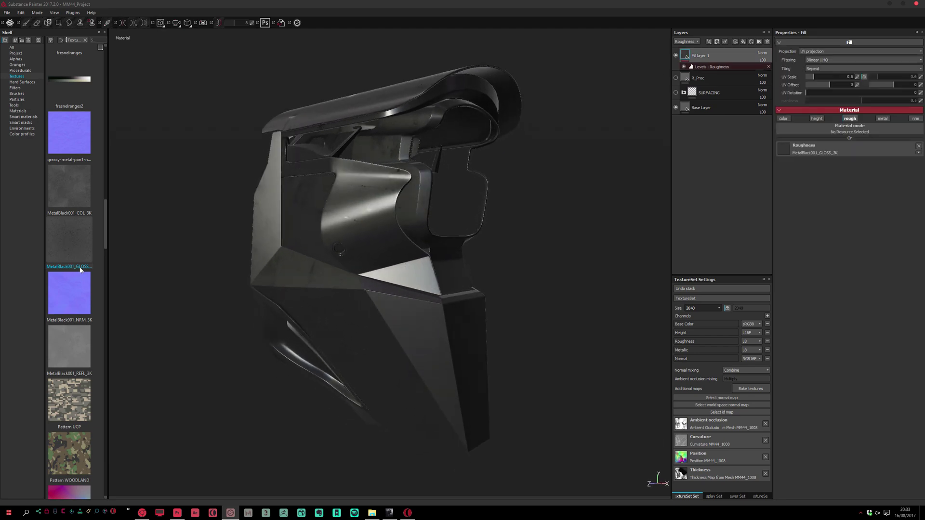
{"action": "left_click", "coordinate": [82, 182]}
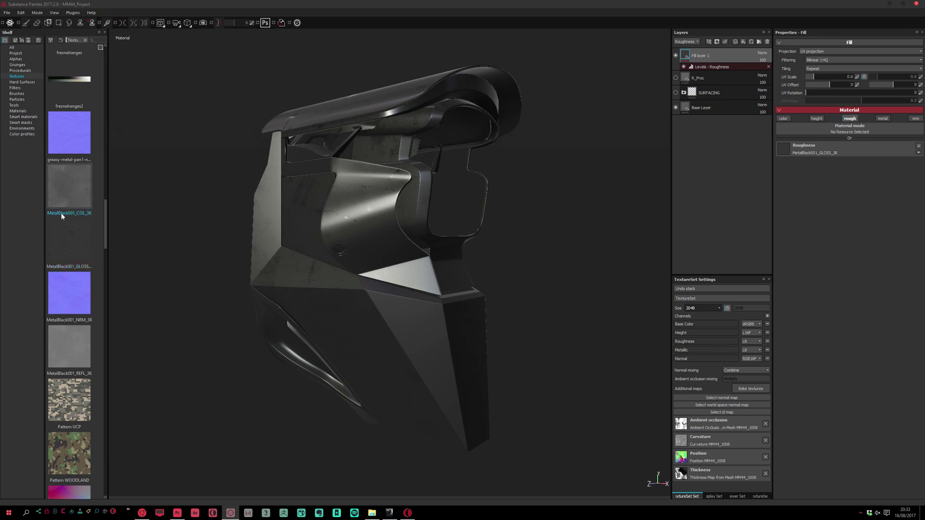
{"action": "left_click_drag", "start_coordinate": [67, 182], "coordinate": [787, 152]}
{"action": "left_click_drag", "start_coordinate": [487, 183], "coordinate": [429, 200], "text": "alt"}
Step: Select the Levels effect and try inverting the roughness of the COL map, then revert the inversion
{"action": "left_click", "coordinate": [717, 67]}
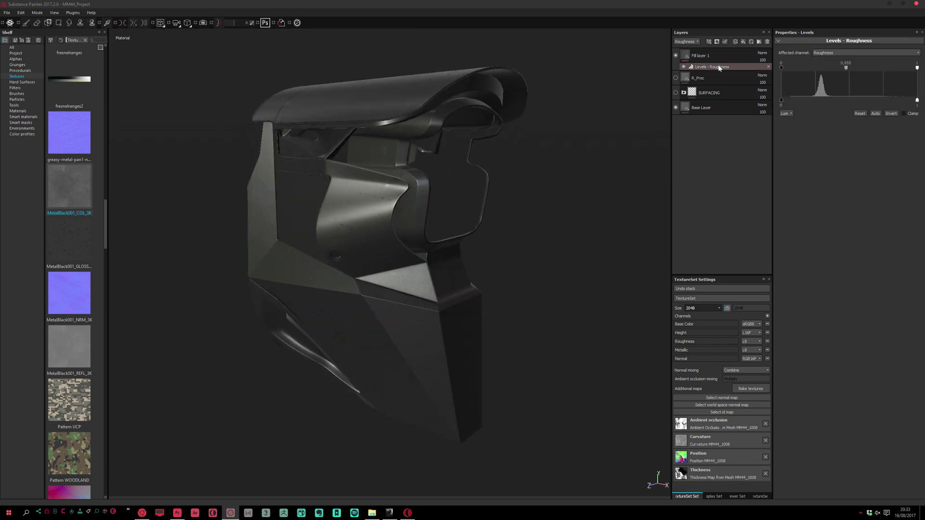
{"action": "left_click", "coordinate": [891, 114]}
{"action": "left_click", "coordinate": [891, 114]}
Step: Adjust the Levels - Roughness effect for the COL map, setting the midtone to about 0.91 and the input white point to about 0.98
{"action": "mouse_move", "coordinate": [453, 221]}
{"action": "left_mouse_down", "text": "alt"}
{"action": "mouse_move", "coordinate": [471, 210]}
{"action": "mouse_move", "coordinate": [485, 175]}
{"action": "mouse_move", "coordinate": [487, 205]}
{"action": "mouse_move", "coordinate": [450, 232]}
{"action": "mouse_move", "coordinate": [448, 215]}
{"action": "mouse_move", "coordinate": [424, 213]}
{"action": "mouse_move", "coordinate": [458, 217]}
{"action": "mouse_move", "coordinate": [450, 224]}
{"action": "left_mouse_up", "text": "alt"}
{"action": "right_click_drag", "start_coordinate": [455, 233], "coordinate": [461, 233], "text": "shift"}
{"action": "left_click_drag", "start_coordinate": [463, 233], "coordinate": [440, 252], "text": "alt"}
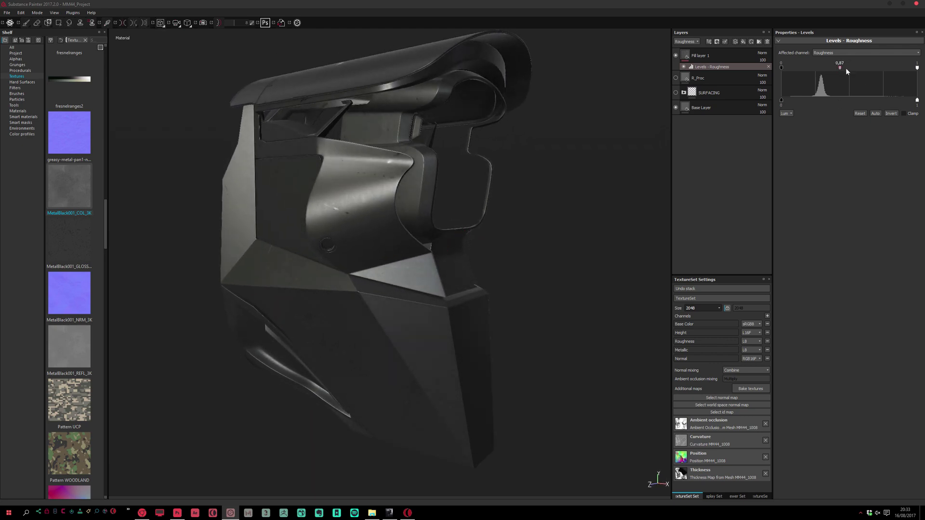
{"action": "left_click_drag", "start_coordinate": [850, 68], "coordinate": [848, 68]}
{"action": "left_click_drag", "start_coordinate": [923, 76], "coordinate": [917, 79]}
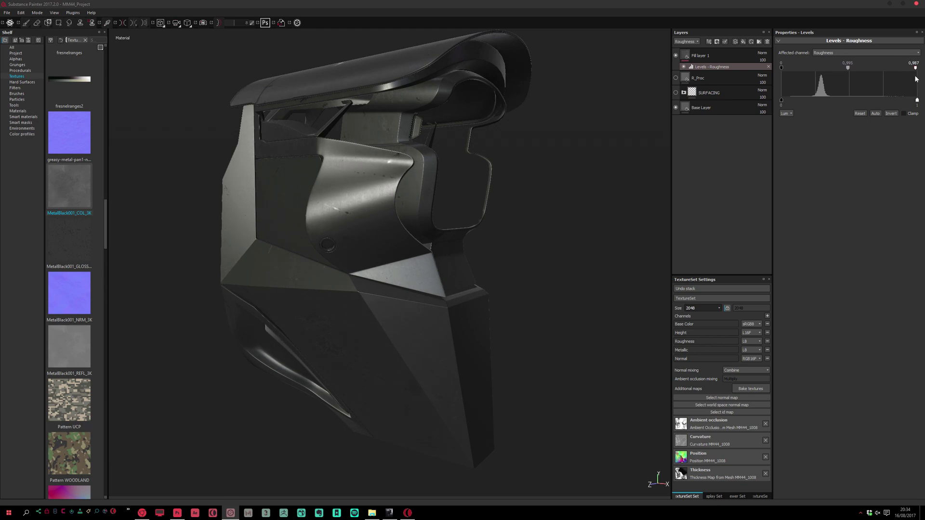
{"action": "left_click_drag", "start_coordinate": [848, 70], "coordinate": [847, 69]}
{"action": "mouse_move", "coordinate": [568, 161]}
{"action": "left_mouse_down", "text": "alt"}
{"action": "mouse_move", "coordinate": [556, 197]}
{"action": "mouse_move", "coordinate": [562, 168]}
{"action": "left_mouse_up", "text": "alt"}
{"action": "left_click_drag", "start_coordinate": [848, 68], "coordinate": [849, 68]}
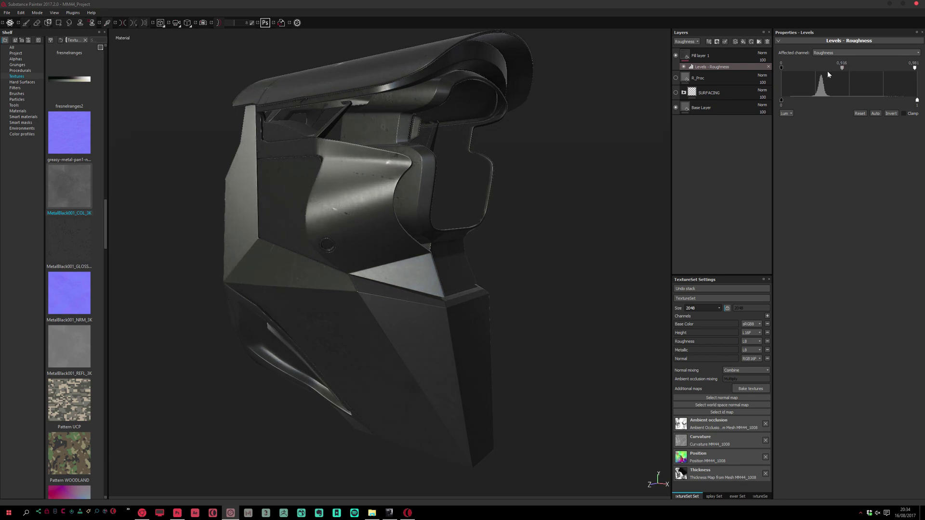
Step: Replace Fill layer 1's roughness texture with MetalBlack001_GLOSS_3K and check the reflections on the helmet
{"action": "left_click", "coordinate": [721, 61]}
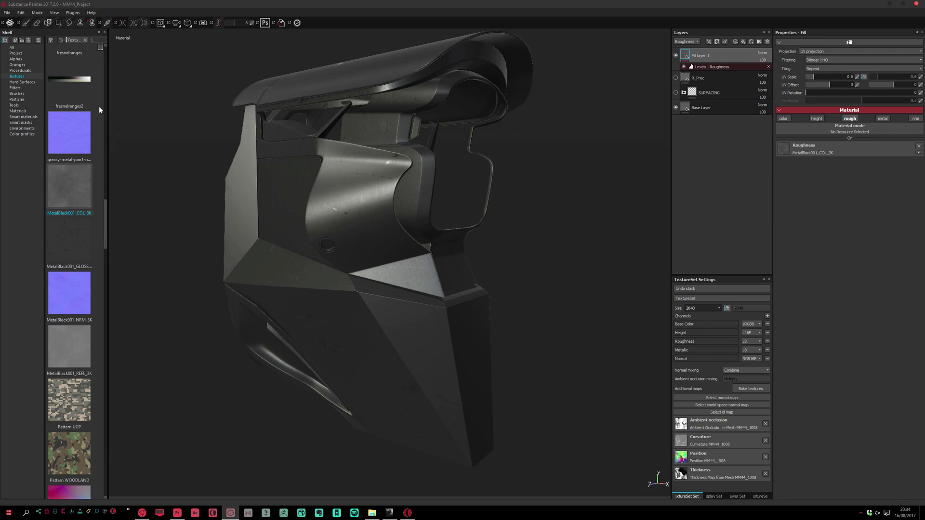
{"action": "left_click_drag", "start_coordinate": [80, 241], "coordinate": [783, 150]}
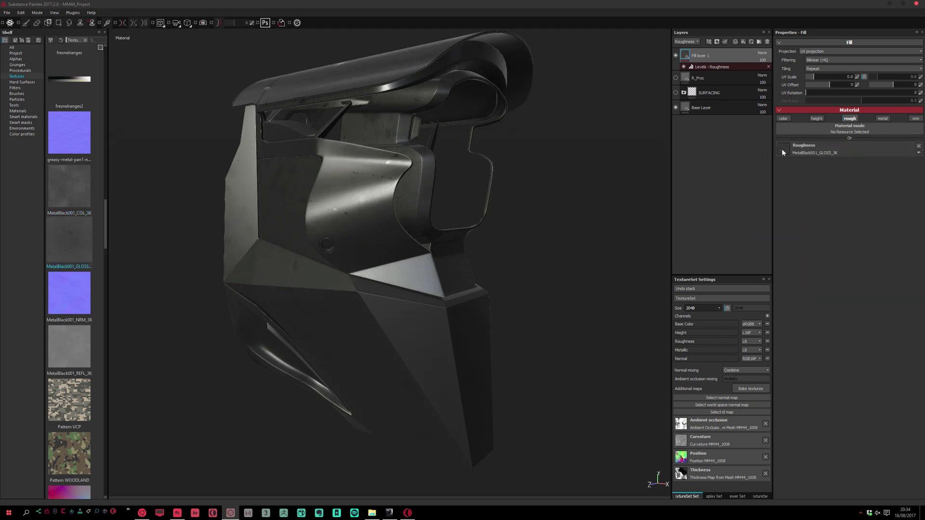
{"action": "left_click_drag", "start_coordinate": [438, 207], "coordinate": [430, 212], "text": "alt"}
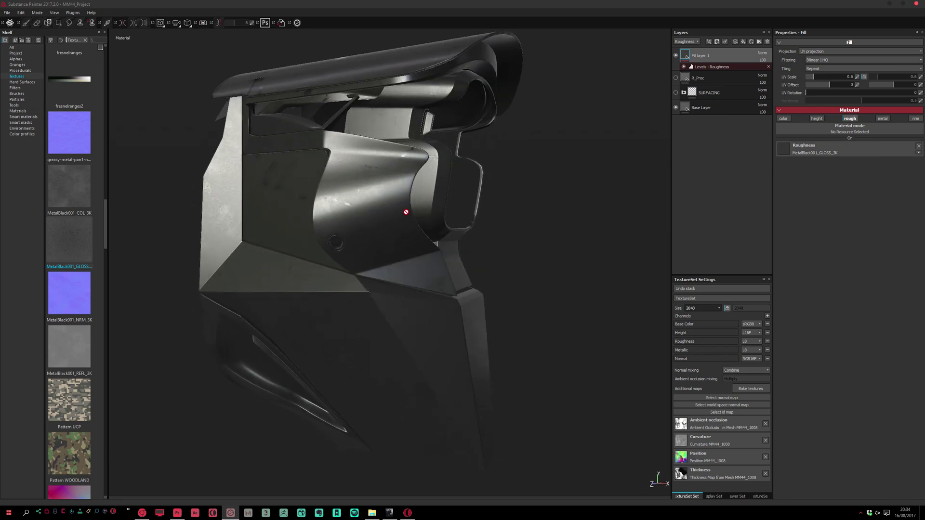
Step: Try MetalBlack001_COL_3K as Fill layer 1's roughness texture again, and restore MetalBlack001_GLOSS_3K
{"action": "left_click_drag", "start_coordinate": [71, 195], "coordinate": [786, 153]}
{"action": "left_click_drag", "start_coordinate": [478, 249], "coordinate": [432, 198], "text": "alt"}
{"action": "right_click_drag", "start_coordinate": [432, 198], "coordinate": [428, 204], "text": "shift"}
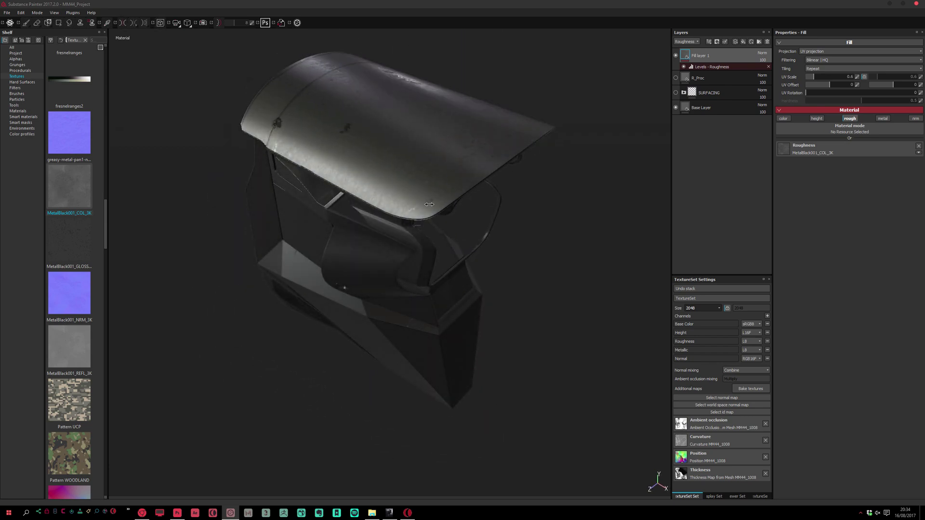
{"action": "left_click_drag", "start_coordinate": [85, 252], "coordinate": [782, 150]}
{"action": "mouse_move", "coordinate": [479, 165]}
{"action": "left_mouse_down", "text": "alt"}
{"action": "mouse_move", "coordinate": [444, 163]}
{"action": "mouse_move", "coordinate": [451, 202]}
{"action": "mouse_move", "coordinate": [462, 203]}
{"action": "mouse_move", "coordinate": [440, 217]}
{"action": "mouse_move", "coordinate": [521, 207]}
{"action": "mouse_move", "coordinate": [463, 219]}
{"action": "mouse_move", "coordinate": [482, 188]}
{"action": "left_mouse_up", "text": "alt"}
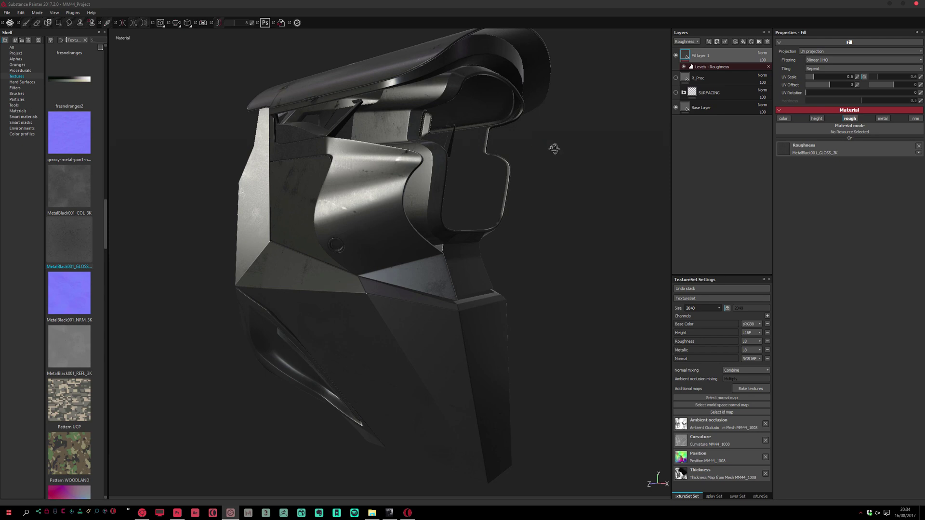
Step: Show the R_Proc layer and toggle Fill layer 1's visibility repeatedly to compare their roughness on the helmet
{"action": "left_click_drag", "start_coordinate": [548, 146], "coordinate": [560, 147], "text": "alt"}
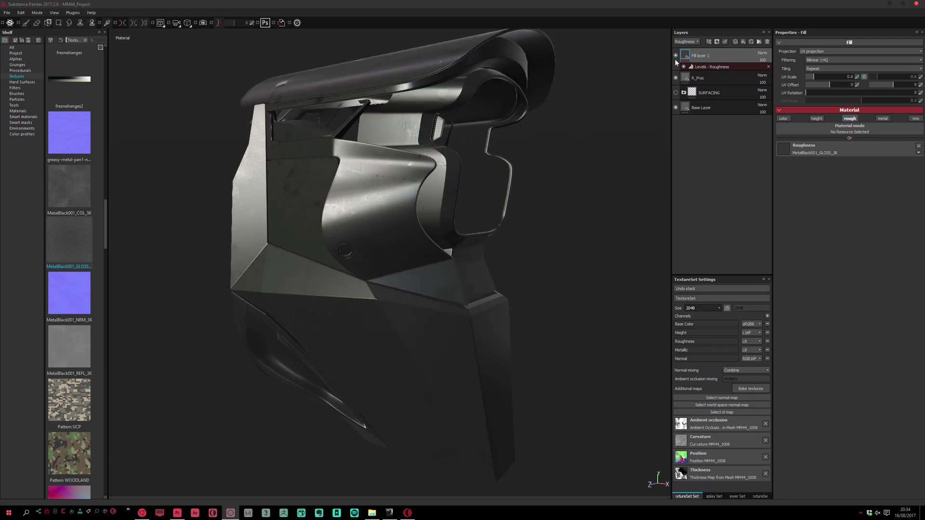
{"action": "left_click", "coordinate": [676, 55]}
{"action": "left_click", "coordinate": [676, 56]}
{"action": "left_click", "coordinate": [676, 55]}
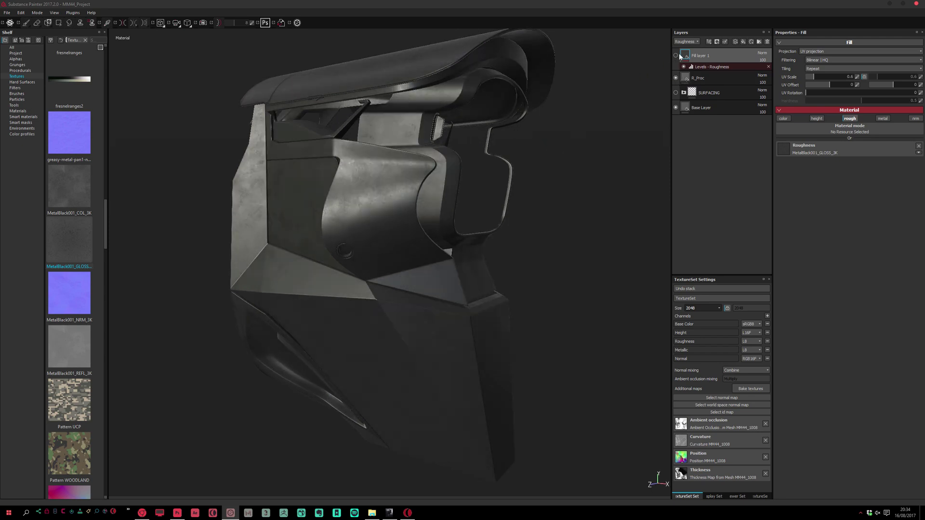
{"action": "left_click", "coordinate": [676, 56]}
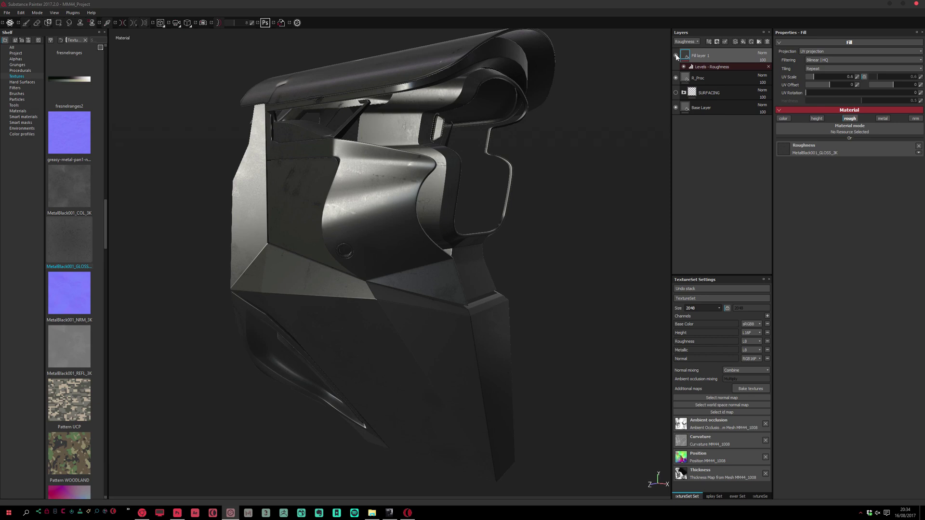
{"action": "left_click", "coordinate": [676, 55]}
{"action": "left_click", "coordinate": [676, 56]}
{"action": "mouse_move", "coordinate": [544, 169]}
{"action": "left_mouse_down", "text": "alt"}
{"action": "mouse_move", "coordinate": [550, 149]}
{"action": "mouse_move", "coordinate": [511, 202]}
{"action": "mouse_move", "coordinate": [525, 215]}
{"action": "mouse_move", "coordinate": [589, 135]}
{"action": "left_mouse_up", "text": "alt"}
{"action": "left_click", "coordinate": [676, 56]}
{"action": "left_click", "coordinate": [675, 57]}
Step: Try lowering Fill layer 1's roughness opacity to 63 over R_Proc, compare the result, and restore the opacity to 100
{"action": "mouse_move", "coordinate": [770, 66]}
{"action": "left_mouse_down"}
{"action": "mouse_move", "coordinate": [762, 65]}
{"action": "mouse_move", "coordinate": [785, 68]}
{"action": "mouse_move", "coordinate": [768, 68]}
{"action": "left_mouse_up"}
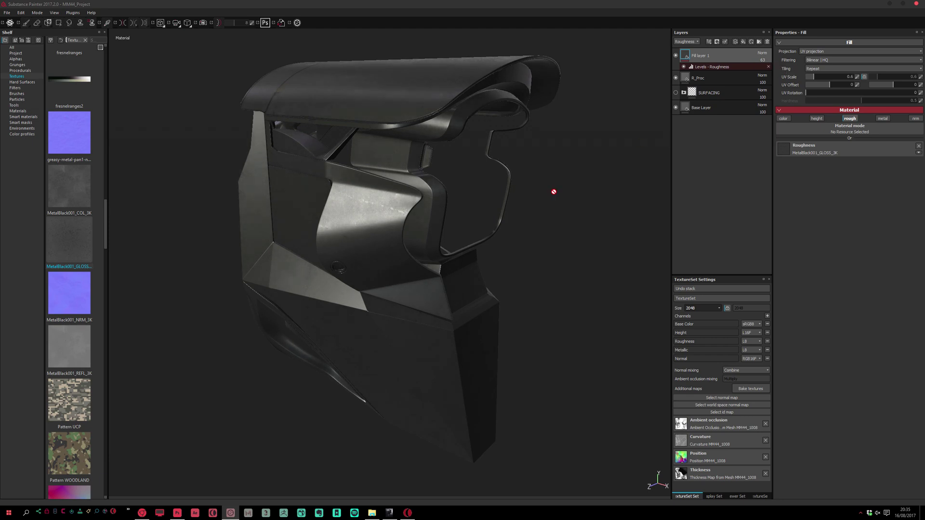
{"action": "left_click_drag", "start_coordinate": [640, 143], "coordinate": [552, 160], "text": "alt"}
{"action": "left_click", "coordinate": [676, 56]}
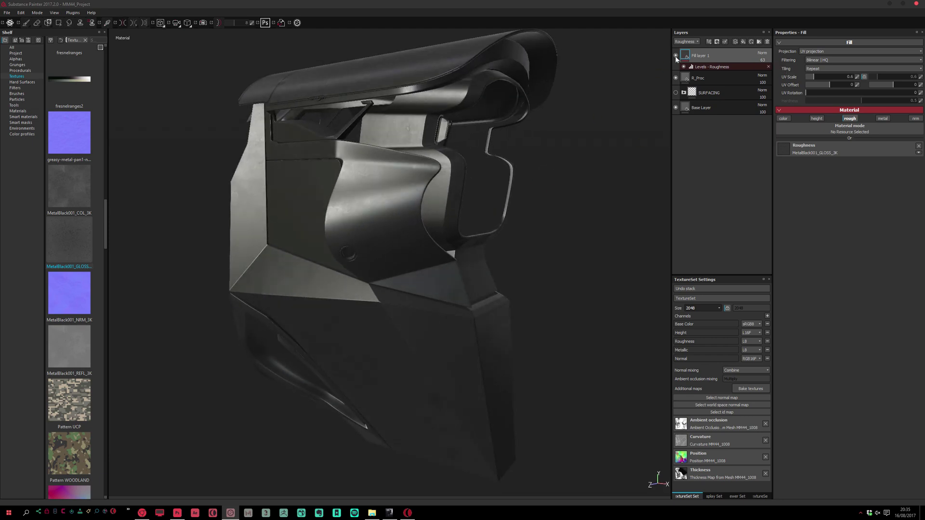
{"action": "mouse_move", "coordinate": [589, 124]}
{"action": "left_mouse_down", "text": "alt"}
{"action": "mouse_move", "coordinate": [539, 130]}
{"action": "mouse_move", "coordinate": [537, 147]}
{"action": "left_mouse_up", "text": "alt"}
{"action": "left_click_drag", "start_coordinate": [583, 121], "coordinate": [549, 133], "text": "alt"}
{"action": "mouse_move", "coordinate": [765, 66]}
{"action": "left_mouse_down"}
{"action": "mouse_move", "coordinate": [739, 66]}
{"action": "mouse_move", "coordinate": [797, 66]}
{"action": "mouse_move", "coordinate": [748, 68]}
{"action": "mouse_move", "coordinate": [795, 73]}
{"action": "mouse_move", "coordinate": [766, 75]}
{"action": "mouse_move", "coordinate": [783, 74]}
{"action": "left_mouse_up"}
{"action": "left_click_drag", "start_coordinate": [551, 239], "coordinate": [532, 192], "text": "alt"}
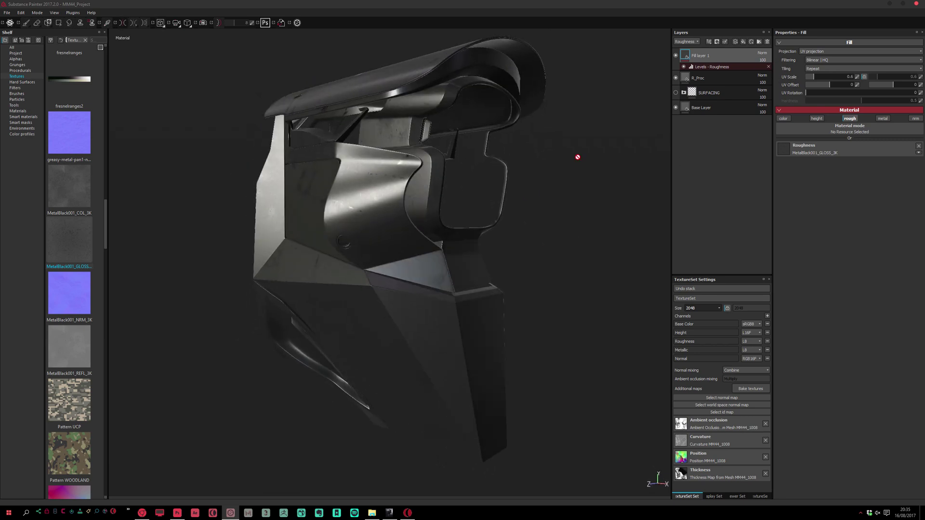
Step: Set Fill layer 1's UV scale to 1 and hide the R_Proc layer to check the gloss pattern alone
{"action": "left_click_drag", "start_coordinate": [479, 216], "coordinate": [641, 133], "text": "alt"}
{"action": "left_click_drag", "start_coordinate": [814, 77], "coordinate": [814, 80]}
{"action": "left_click_drag", "start_coordinate": [531, 202], "coordinate": [458, 231], "text": "alt"}
{"action": "left_click", "coordinate": [847, 77]}
{"action": "type", "text": "1"}
{"action": "key", "text": "Return"}
{"action": "left_click_drag", "start_coordinate": [470, 190], "coordinate": [433, 232], "text": "alt"}
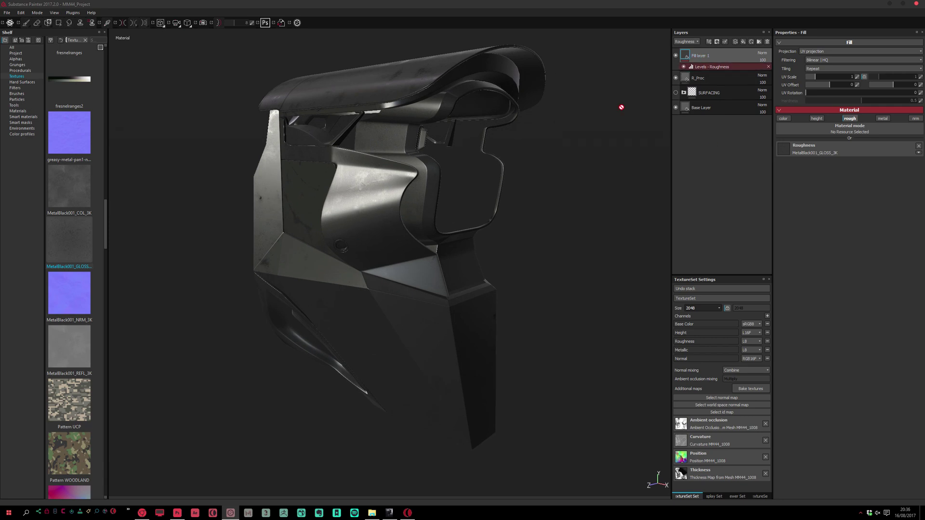
{"action": "key", "text": "f"}
{"action": "left_click_drag", "start_coordinate": [449, 224], "coordinate": [452, 202], "text": "alt"}
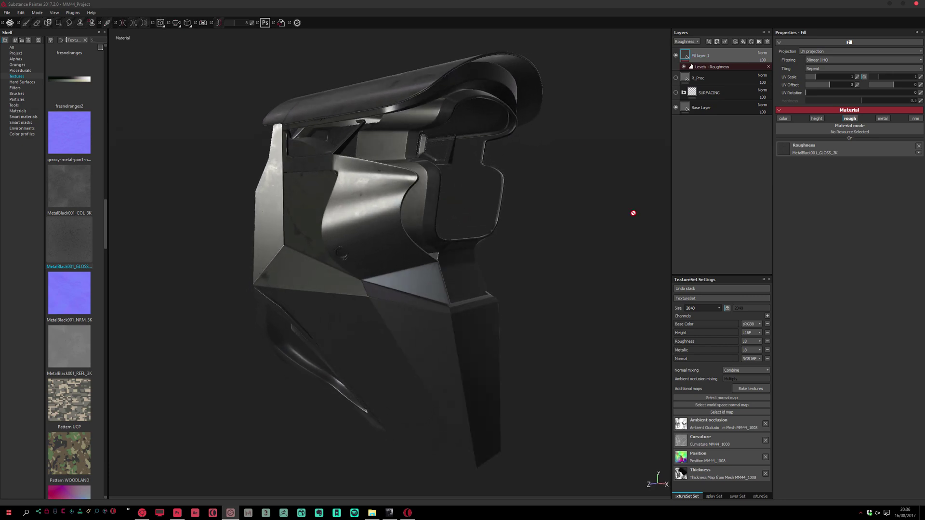
{"action": "left_click_drag", "start_coordinate": [377, 220], "coordinate": [351, 190], "text": "alt"}
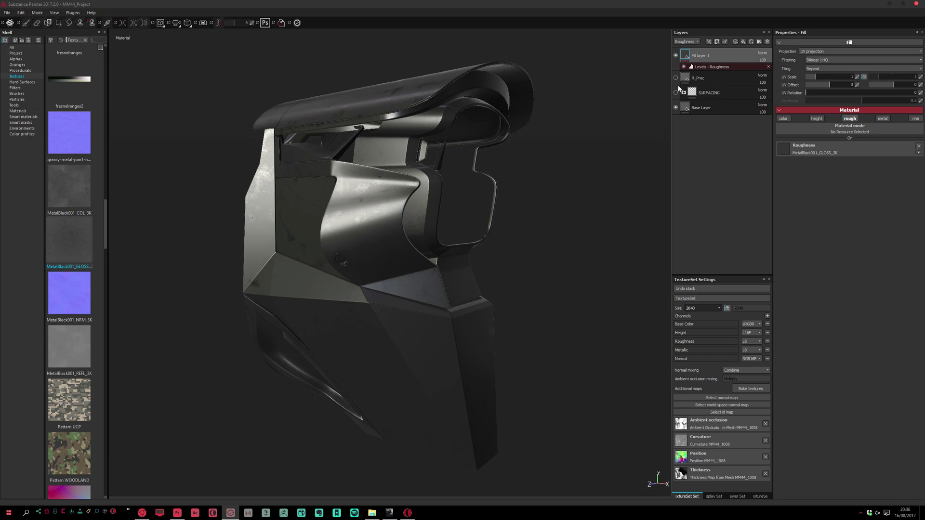
Step: Rename Fill layer 1 as MetalBlabk_001_Poli
{"action": "double_click", "coordinate": [697, 56]}
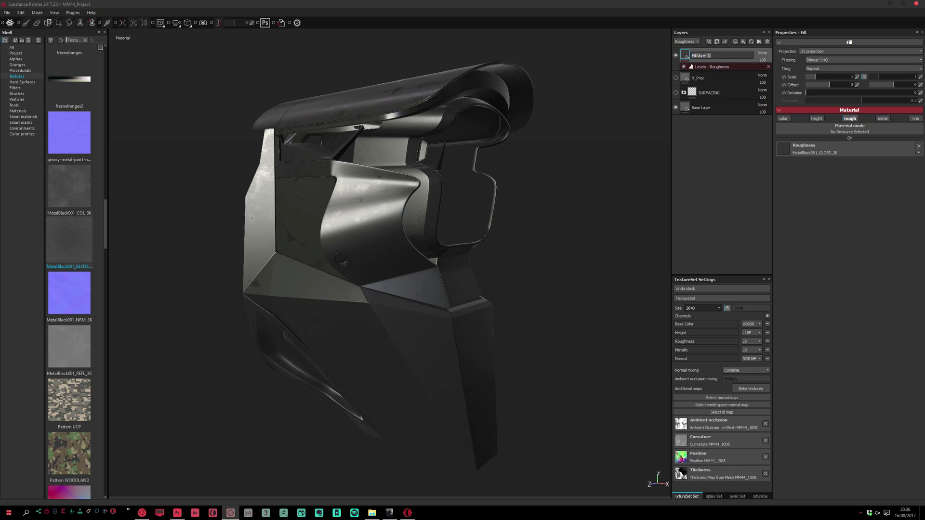
{"action": "key", "text": "Return"}
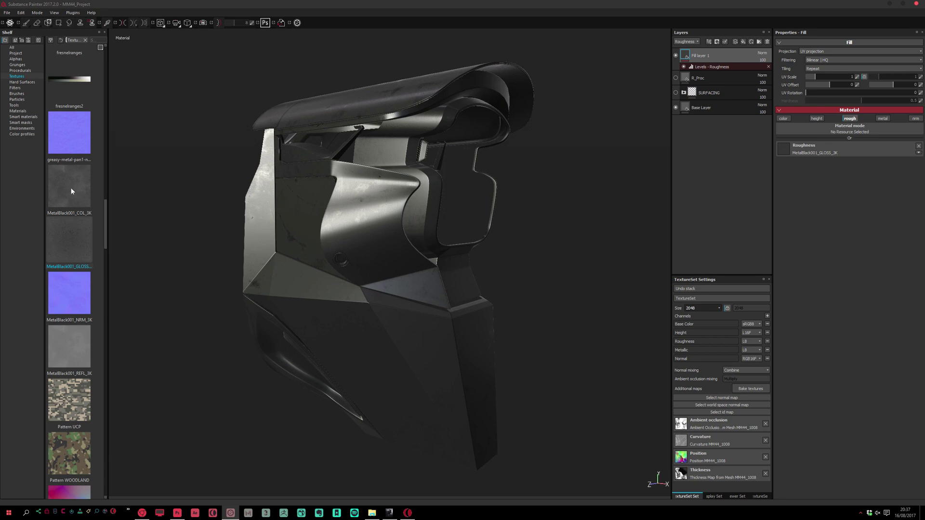
{"action": "double_click", "coordinate": [698, 54]}
{"action": "type", "text": "i"}
{"action": "key", "text": "Return"}
{"action": "mouse_move", "coordinate": [472, 213]}
{"action": "left_mouse_down", "text": "alt"}
{"action": "mouse_move", "coordinate": [481, 199]}
{"action": "mouse_move", "coordinate": [463, 198]}
{"action": "left_mouse_up", "text": "alt"}
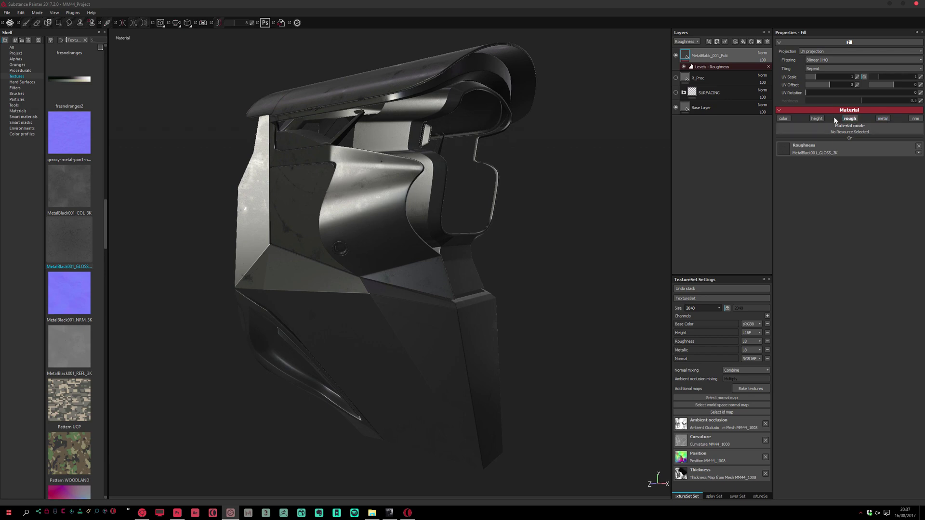
Step: Enable the fill layer's color channel and assign MetalBlack001_COL_3K as its base color texture
{"action": "mouse_move", "coordinate": [548, 180]}
{"action": "left_mouse_down", "text": "alt"}
{"action": "mouse_move", "coordinate": [564, 180]}
{"action": "mouse_move", "coordinate": [550, 183]}
{"action": "left_mouse_up", "text": "alt"}
{"action": "left_click", "coordinate": [784, 118]}
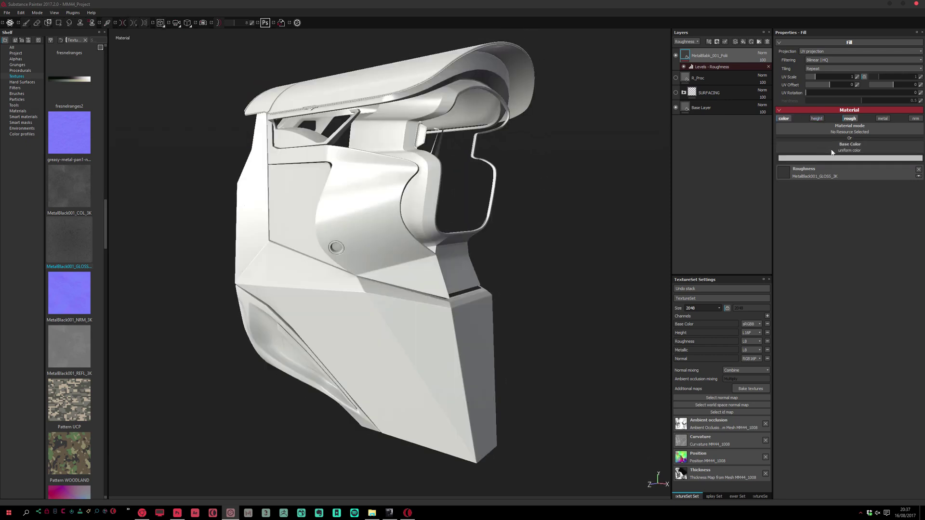
{"action": "left_click_drag", "start_coordinate": [70, 192], "coordinate": [842, 146]}
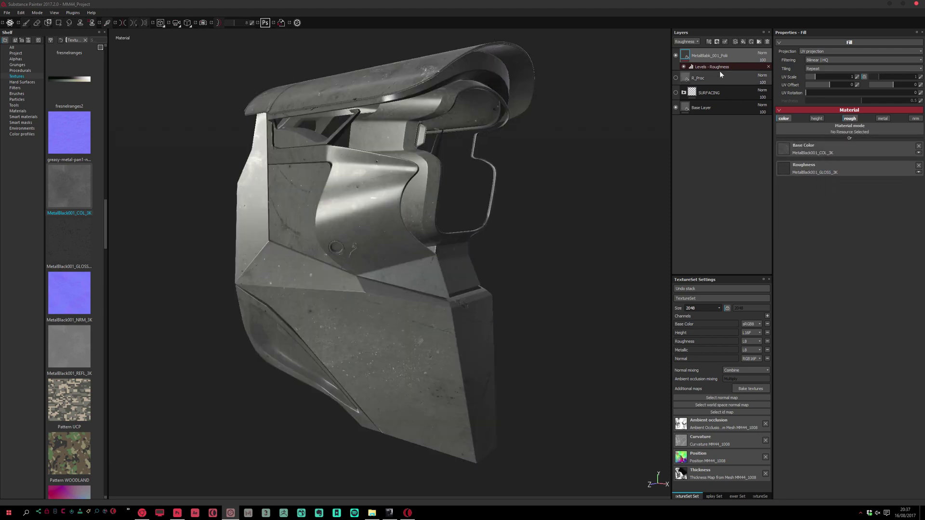
Step: Inspect the textured metal on the helmet and compare it with the robot reference image
{"action": "mouse_move", "coordinate": [699, 67]}
{"action": "left_mouse_down"}
{"action": "mouse_move", "coordinate": [683, 86]}
{"action": "mouse_move", "coordinate": [683, 68]}
{"action": "left_mouse_up"}
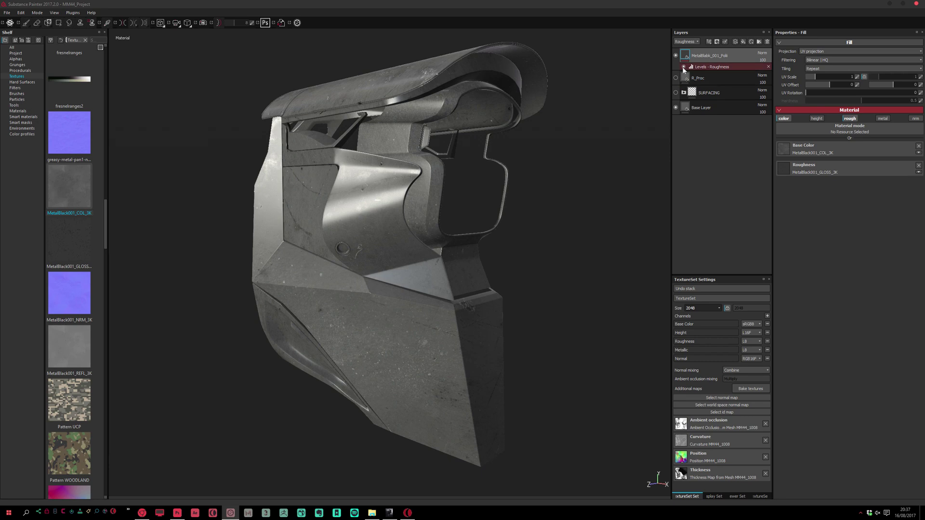
{"action": "left_click_drag", "start_coordinate": [498, 180], "coordinate": [468, 198], "text": "alt"}
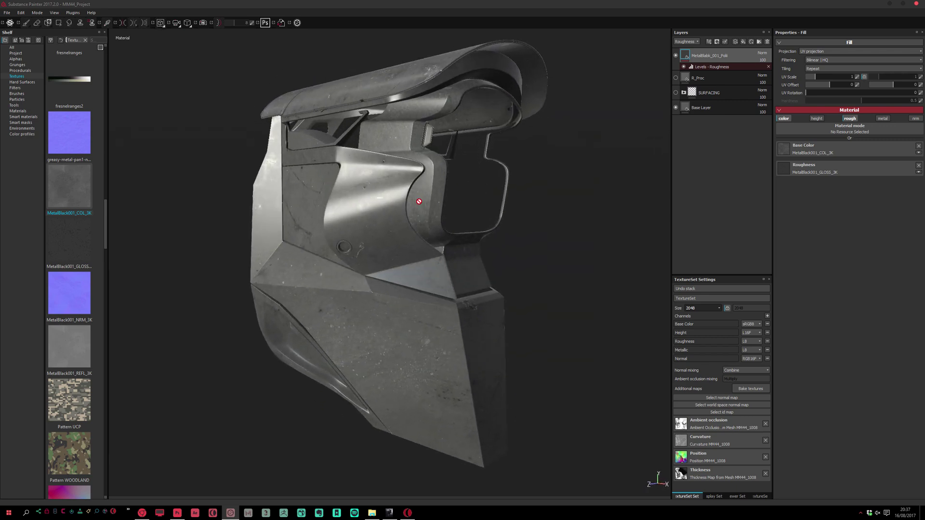
{"action": "left_click_drag", "start_coordinate": [0, 260], "coordinate": [210, 260]}
{"action": "middle_click_drag", "start_coordinate": [424, 264], "coordinate": [435, 227], "text": "alt"}
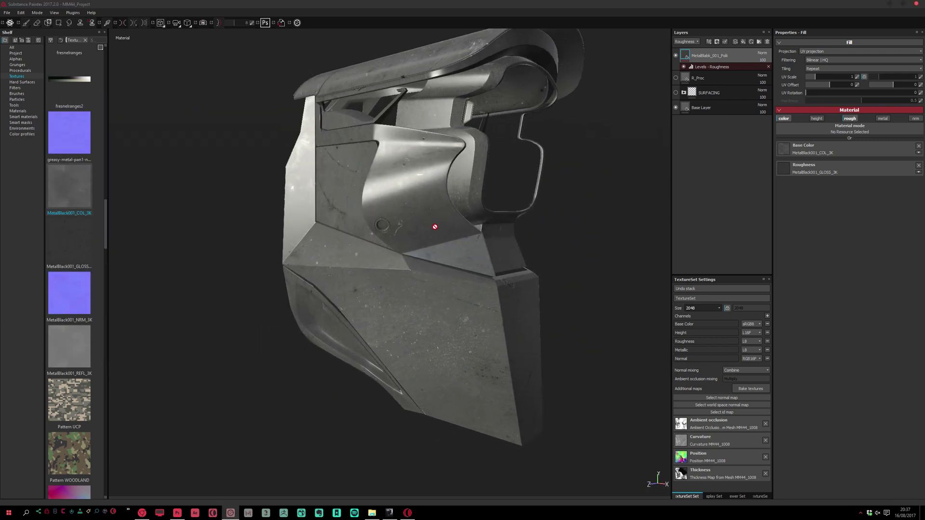
{"action": "left_click", "coordinate": [389, 513]}
{"action": "scroll", "coordinate": [294, 304], "scroll_direction": "up", "scroll_amount": 3}
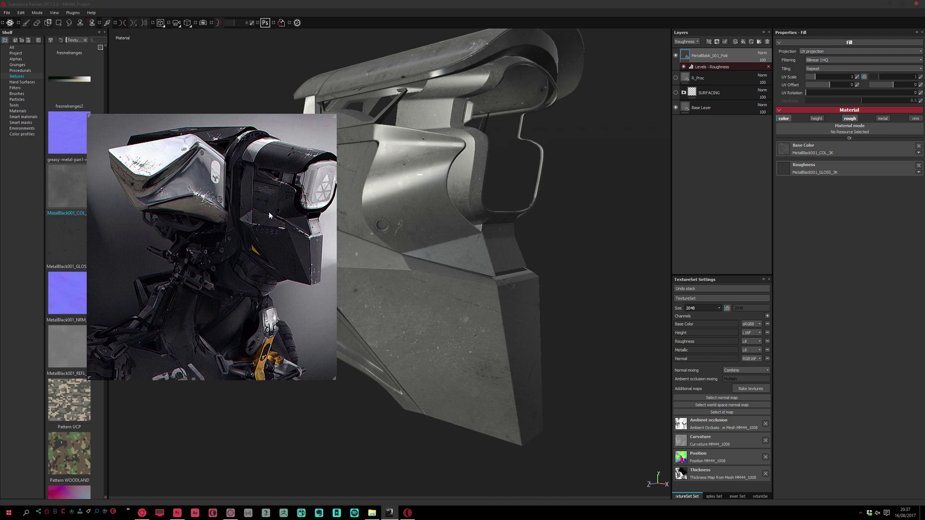
{"action": "mouse_move", "coordinate": [467, 355]}
{"action": "left_mouse_down", "text": "alt"}
{"action": "mouse_move", "coordinate": [373, 207]}
{"action": "mouse_move", "coordinate": [424, 214]}
{"action": "left_mouse_up", "text": "alt"}
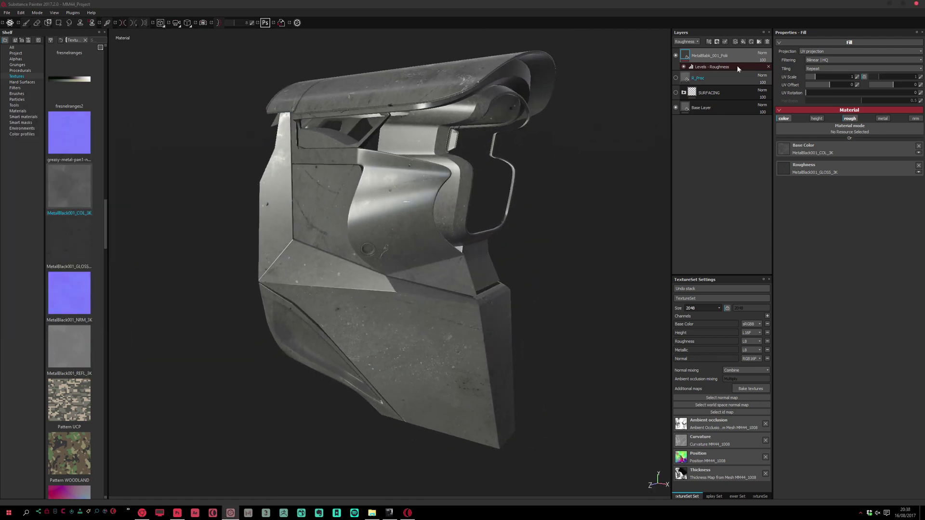
Step: Add a Levels effect on Base Color to the MetalBlabk_001_Poli layer, try inverting it, and revert the inversion
{"action": "right_click", "coordinate": [687, 56]}
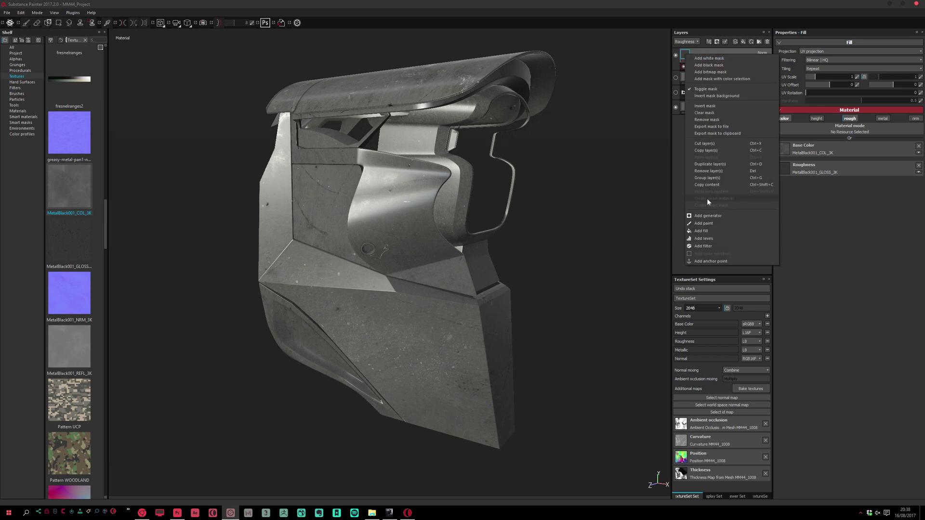
{"action": "left_click", "coordinate": [713, 239]}
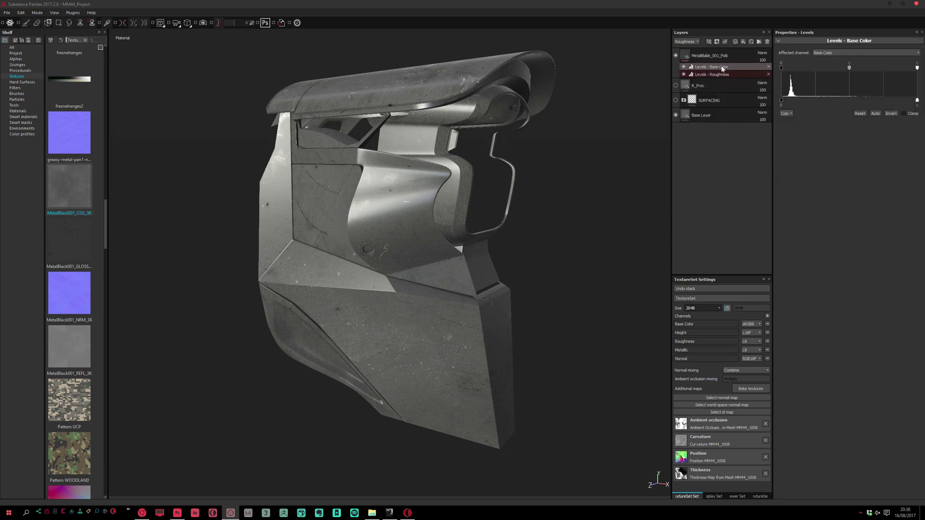
{"action": "left_click", "coordinate": [893, 113]}
{"action": "left_click", "coordinate": [894, 114]}
Step: Darken the base color levels with a midtone of 0.98, an output black of 0.008 and an output white of about 0.52
{"action": "mouse_move", "coordinate": [849, 68]}
{"action": "left_mouse_down"}
{"action": "mouse_move", "coordinate": [825, 68]}
{"action": "mouse_move", "coordinate": [885, 68]}
{"action": "mouse_move", "coordinate": [848, 68]}
{"action": "left_mouse_up"}
{"action": "left_click_drag", "start_coordinate": [788, 69], "coordinate": [773, 67]}
{"action": "left_click_drag", "start_coordinate": [917, 100], "coordinate": [852, 101]}
{"action": "left_click_drag", "start_coordinate": [785, 101], "coordinate": [783, 101]}
{"action": "left_click_drag", "start_coordinate": [849, 68], "coordinate": [847, 68]}
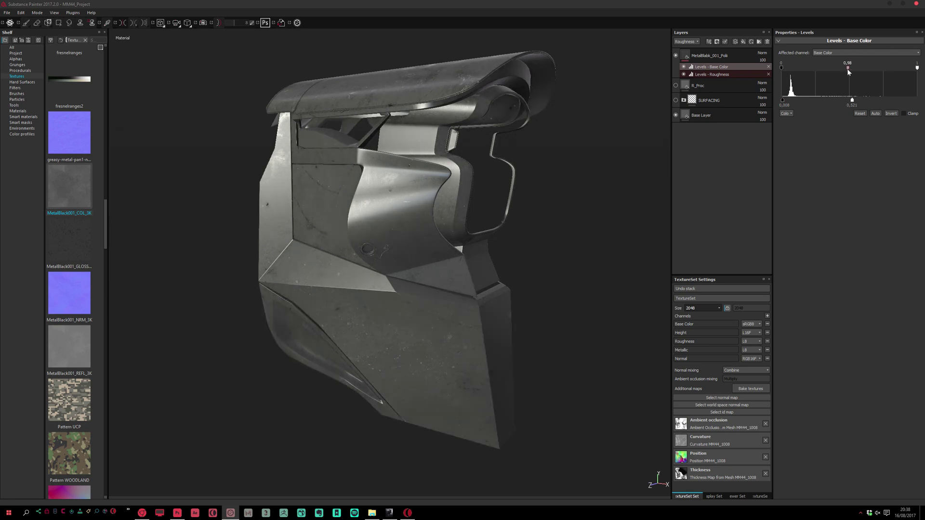
Step: Add an empty filter effect to the MetalBlabk_001_Poli layer and select it
{"action": "right_click", "coordinate": [701, 54]}
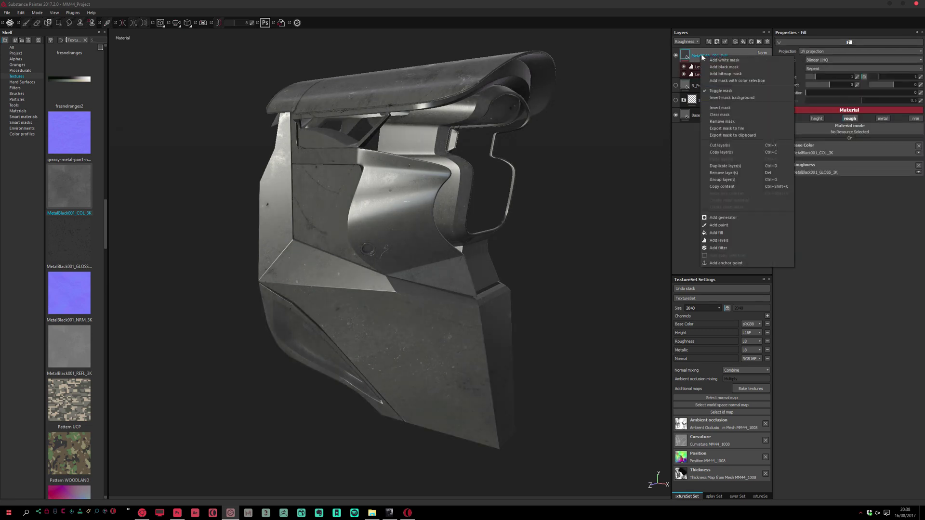
{"action": "left_click", "coordinate": [723, 247]}
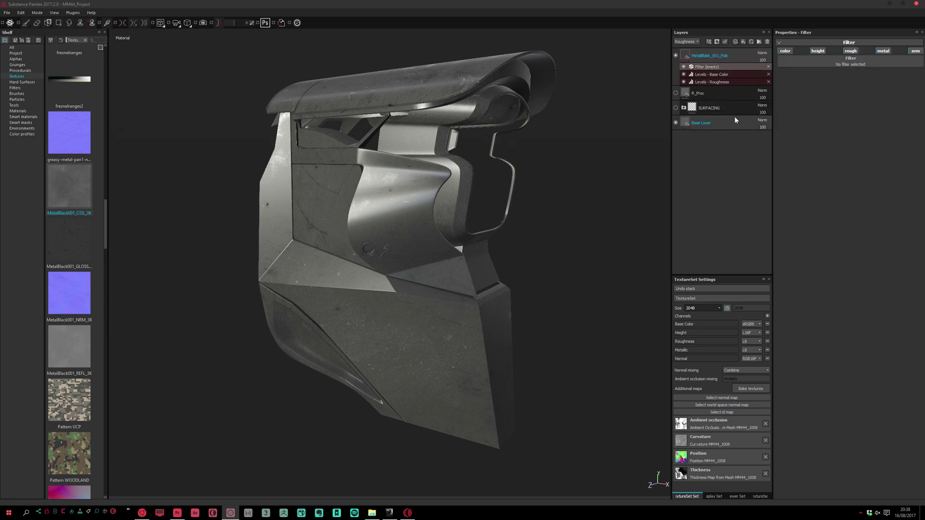
{"action": "left_click", "coordinate": [719, 68]}
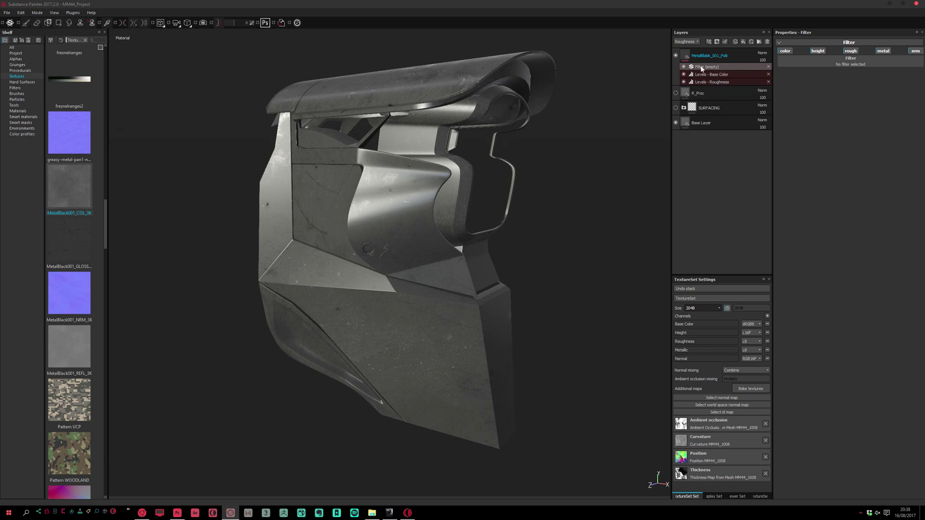
{"action": "right_click", "coordinate": [704, 69]}
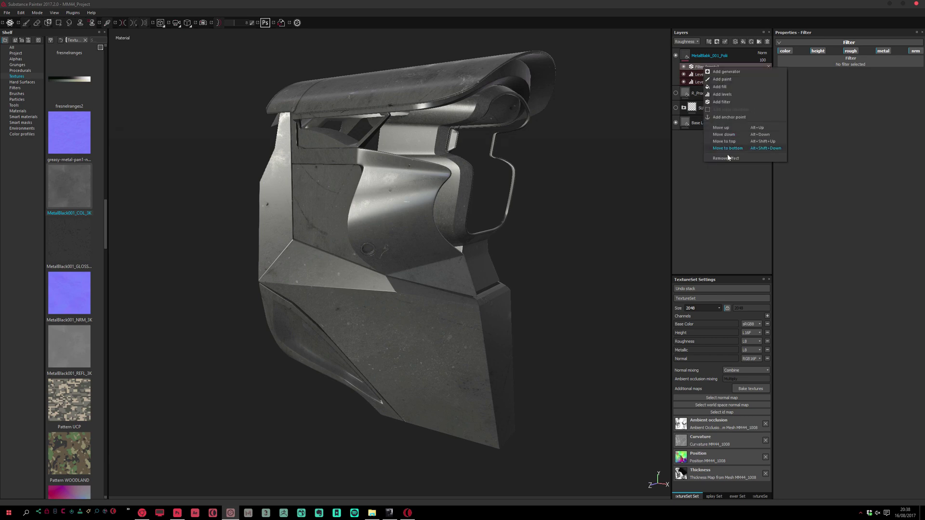
{"action": "left_click", "coordinate": [697, 65]}
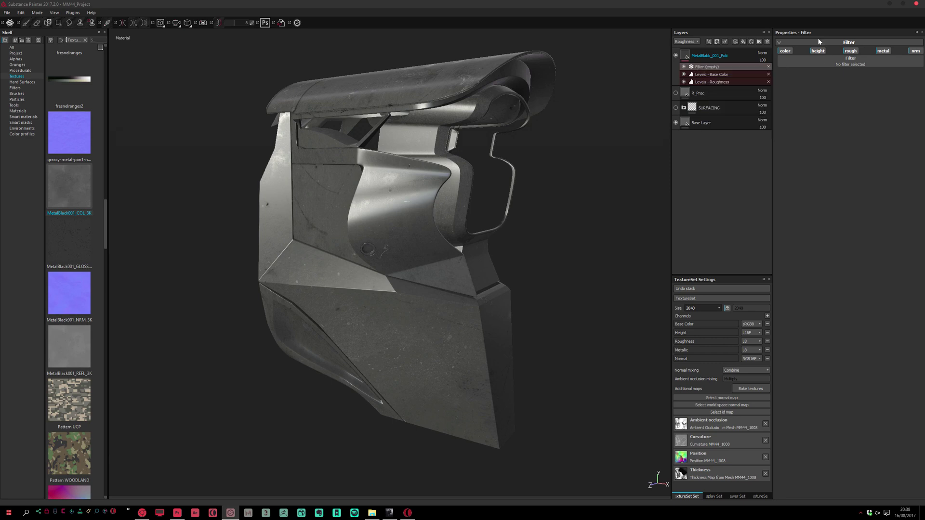
Step: Load the Color Correct filter for the color channel and expand its Shadows, Midtones and Highlights settings
{"action": "left_click", "coordinate": [844, 65]}
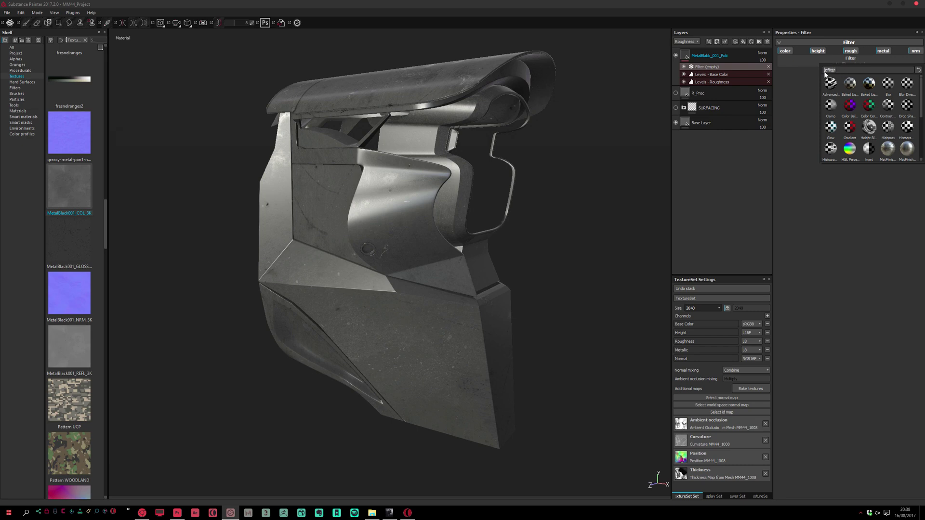
{"action": "left_click", "coordinate": [873, 108]}
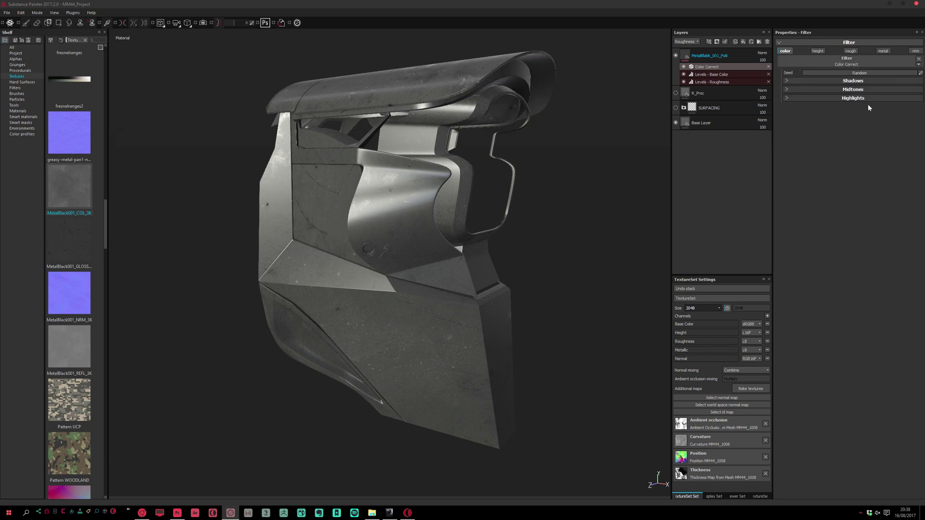
{"action": "left_click", "coordinate": [823, 98]}
{"action": "left_click", "coordinate": [824, 89]}
{"action": "left_click", "coordinate": [819, 80]}
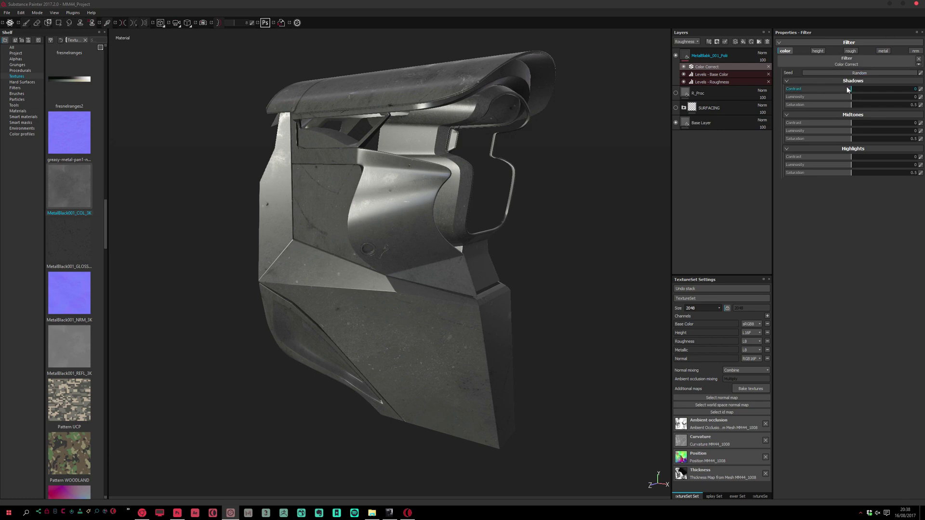
Step: Darken with Color Correct: shadows luminosity -0.66, midtones luminosity -0.25 and contrast -0.05, highlights luminosity -0.2
{"action": "left_click_drag", "start_coordinate": [849, 90], "coordinate": [871, 90]}
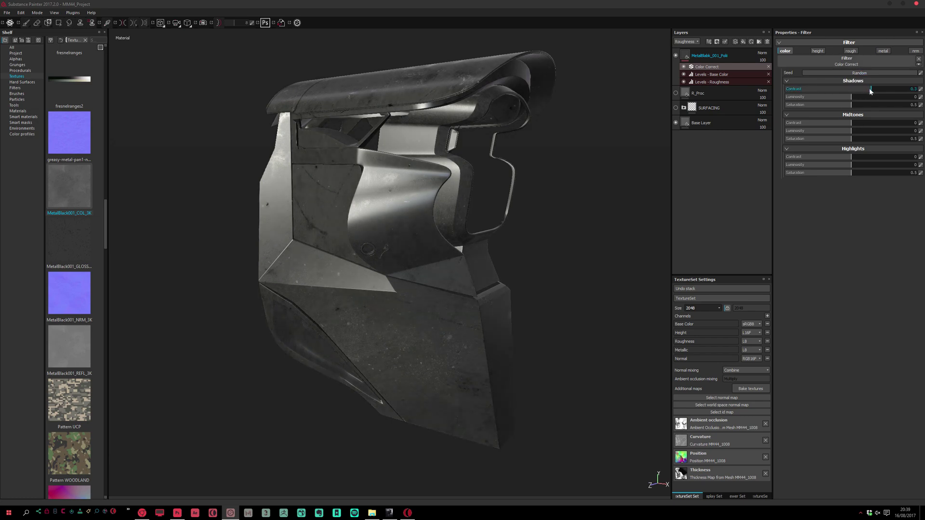
{"action": "key", "text": "ctrl+z"}
{"action": "mouse_move", "coordinate": [825, 88]}
{"action": "left_mouse_down"}
{"action": "mouse_move", "coordinate": [809, 90]}
{"action": "mouse_move", "coordinate": [830, 98]}
{"action": "mouse_move", "coordinate": [803, 100]}
{"action": "mouse_move", "coordinate": [819, 103]}
{"action": "mouse_move", "coordinate": [805, 102]}
{"action": "mouse_move", "coordinate": [835, 130]}
{"action": "left_mouse_up"}
{"action": "key", "text": "ctrl+z"}
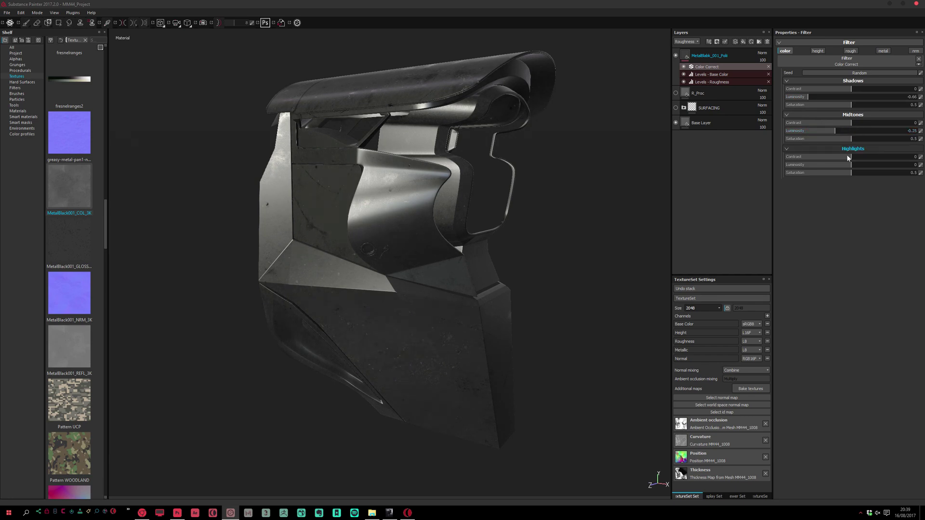
{"action": "left_click_drag", "start_coordinate": [799, 165], "coordinate": [839, 166]}
{"action": "mouse_move", "coordinate": [846, 123]}
{"action": "left_mouse_down"}
{"action": "mouse_move", "coordinate": [813, 124]}
{"action": "mouse_move", "coordinate": [848, 129]}
{"action": "left_mouse_up"}
Step: Examine the darkened helmet from a closer angle and cycle through its individual texture channels
{"action": "mouse_move", "coordinate": [577, 217]}
{"action": "left_mouse_down", "text": "alt"}
{"action": "mouse_move", "coordinate": [557, 203]}
{"action": "mouse_move", "coordinate": [570, 201]}
{"action": "left_mouse_up", "text": "alt"}
{"action": "right_click_drag", "start_coordinate": [570, 200], "coordinate": [585, 231], "text": "alt"}
{"action": "right_click_drag", "start_coordinate": [574, 229], "coordinate": [554, 214], "text": "shift"}
{"action": "mouse_move", "coordinate": [554, 215]}
{"action": "left_mouse_down", "text": "alt"}
{"action": "mouse_move", "coordinate": [545, 223]}
{"action": "mouse_move", "coordinate": [541, 216]}
{"action": "left_mouse_up", "text": "alt"}
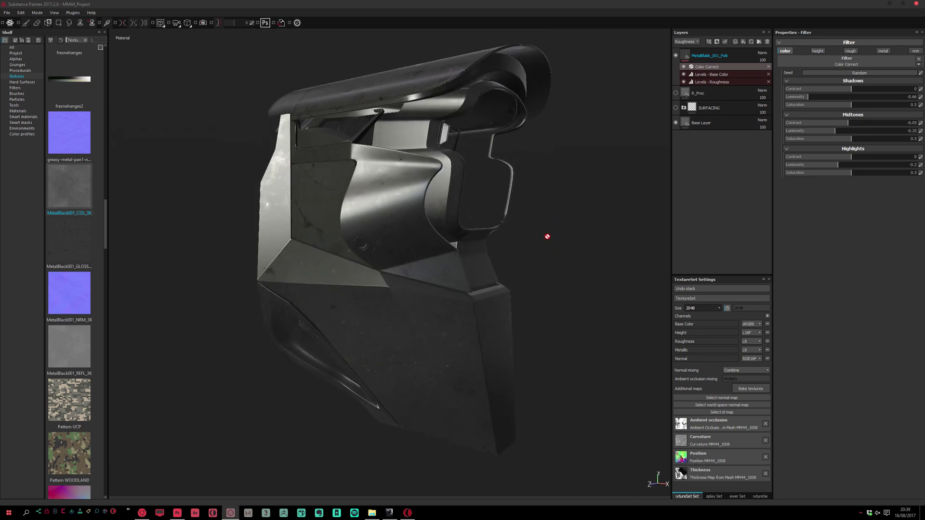
{"action": "key", "text": "c"}
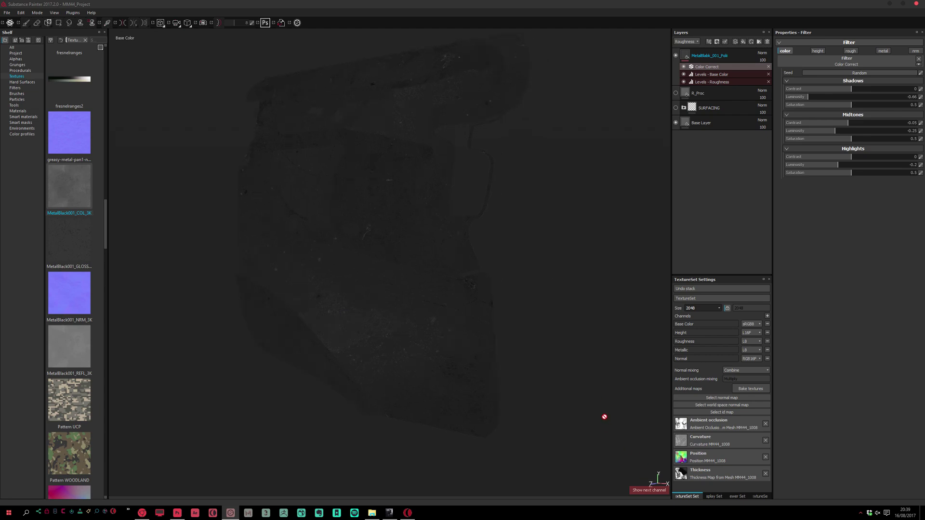
{"action": "key", "text": "c"}
{"action": "key", "text": "c"}
{"action": "key", "text": "c"}
{"action": "key", "text": "c"}
{"action": "key", "text": "c"}
{"action": "key", "text": "c"}
{"action": "key", "text": "c"}
{"action": "key", "text": "c"}
{"action": "key", "text": "c"}
{"action": "key", "text": "c"}
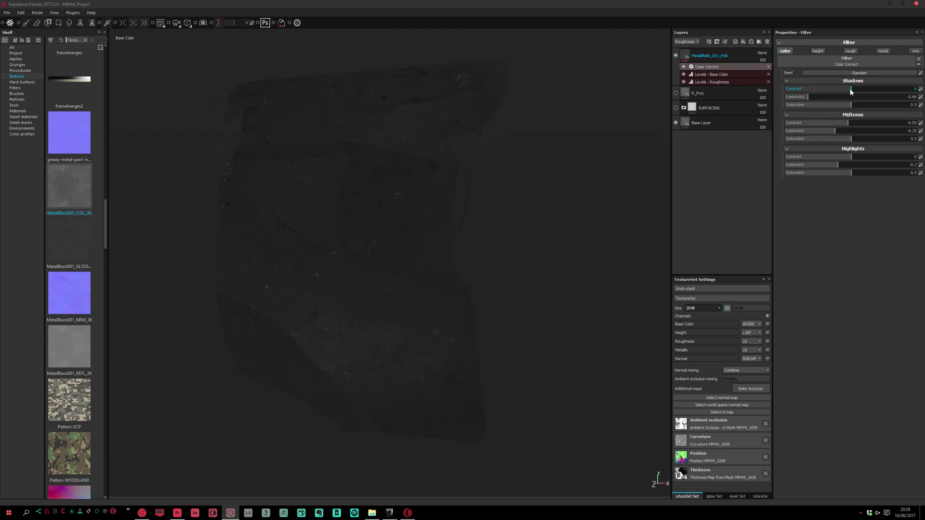
Step: Lower the Color Correct shadows luminosity to about -0.69 and fine-tune the Base Color levels' midtone and output range
{"action": "left_click_drag", "start_coordinate": [809, 96], "coordinate": [801, 97]}
{"action": "left_click", "coordinate": [712, 76]}
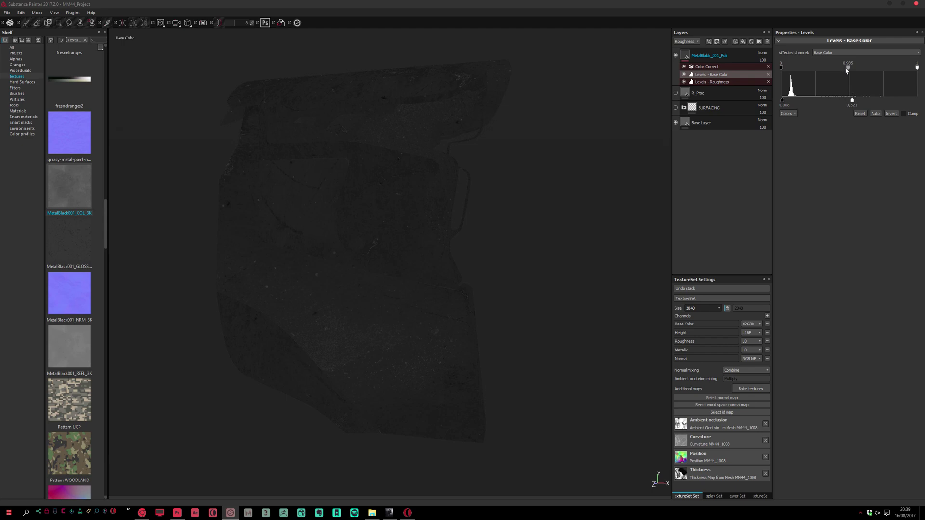
{"action": "left_click_drag", "start_coordinate": [849, 68], "coordinate": [851, 69]}
{"action": "left_click_drag", "start_coordinate": [888, 100], "coordinate": [891, 101]}
{"action": "left_click_drag", "start_coordinate": [784, 100], "coordinate": [781, 100]}
Step: Set the Color Correct shadows contrast to -0.36 and return to the full material view
{"action": "left_click", "coordinate": [717, 68]}
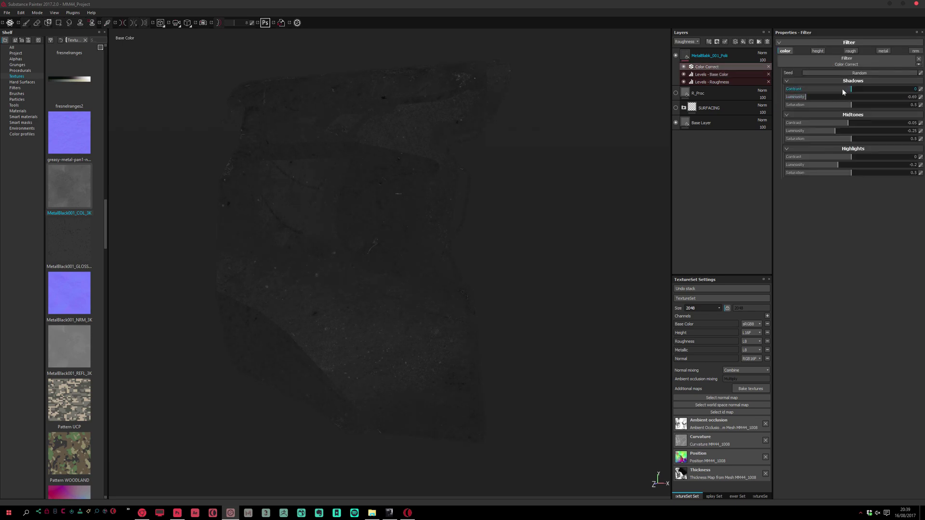
{"action": "left_click_drag", "start_coordinate": [823, 89], "coordinate": [860, 89]}
{"action": "left_click", "coordinate": [828, 89]}
{"action": "key", "text": "m"}
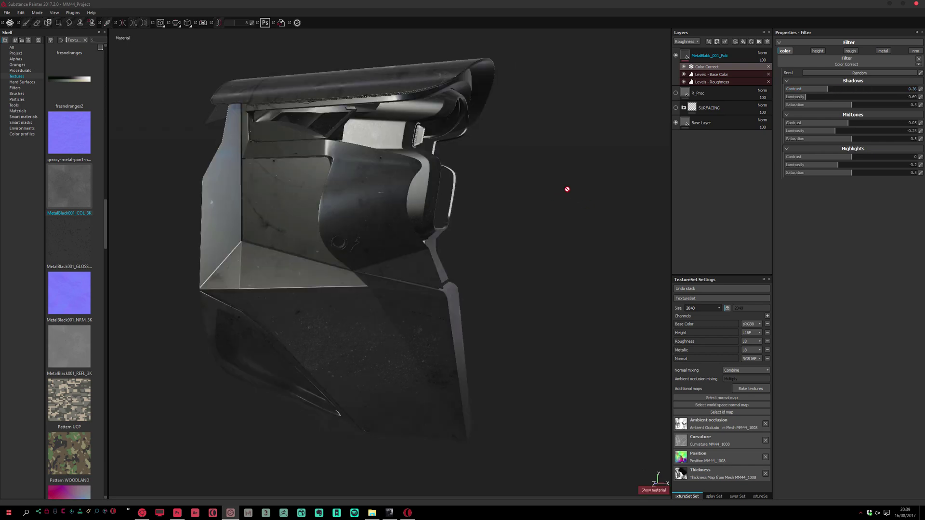
Step: Turn the helmet and compare its metal with the robot reference image
{"action": "left_click_drag", "start_coordinate": [481, 232], "coordinate": [465, 288], "text": "alt"}
{"action": "left_click_drag", "start_coordinate": [16, 269], "coordinate": [395, 165]}
{"action": "key", "text": "alt+Tab"}
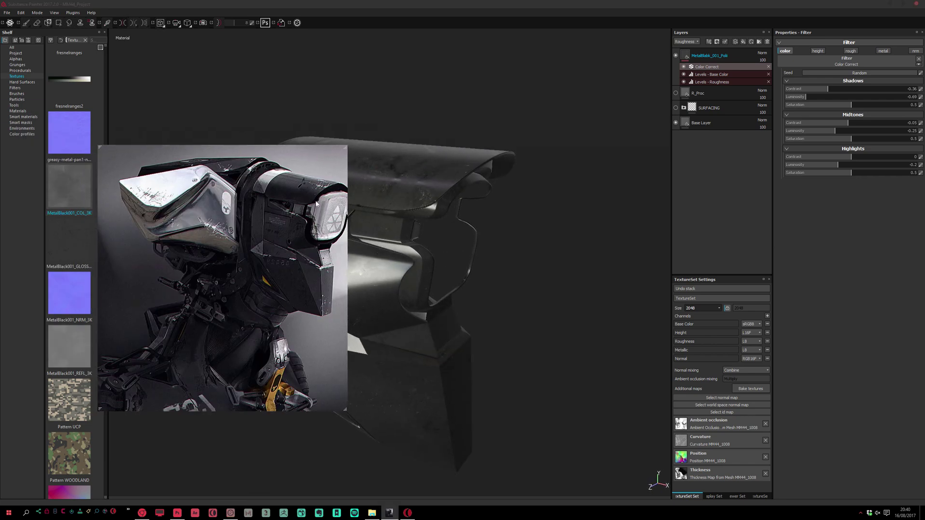
Step: Back in Substance Painter, set the Color Correct shadows to contrast -0.42 and luminosity about -0.82
{"action": "key", "text": "alt+Tab"}
{"action": "left_click_drag", "start_coordinate": [308, 177], "coordinate": [367, 192], "text": "alt"}
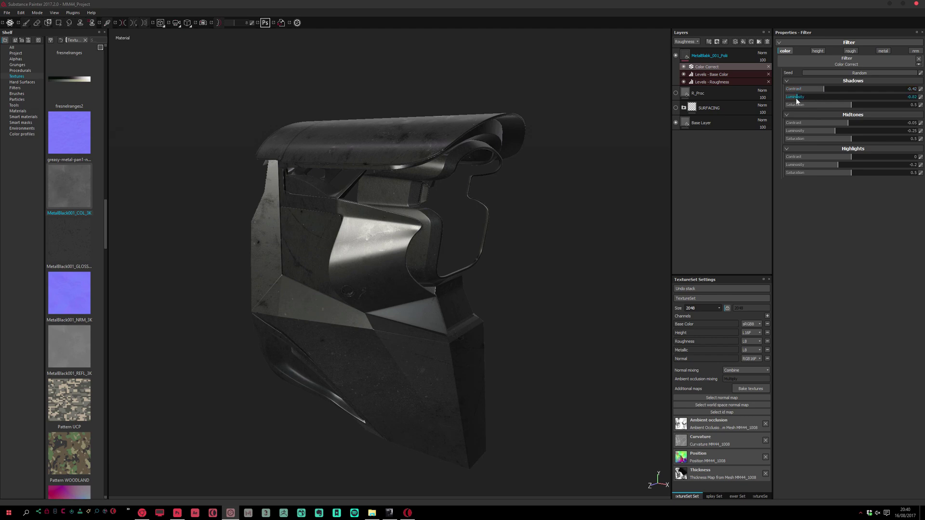
{"action": "left_click_drag", "start_coordinate": [816, 97], "coordinate": [797, 97]}
Step: Select the Levels - Roughness effect and toggle its visibility to compare the metal with and without it
{"action": "left_click", "coordinate": [716, 82]}
{"action": "left_click", "coordinate": [684, 82]}
{"action": "left_click", "coordinate": [684, 82]}
{"action": "left_click", "coordinate": [685, 82]}
{"action": "left_click", "coordinate": [684, 82]}
{"action": "left_click", "coordinate": [684, 82]}
{"action": "left_click", "coordinate": [685, 82]}
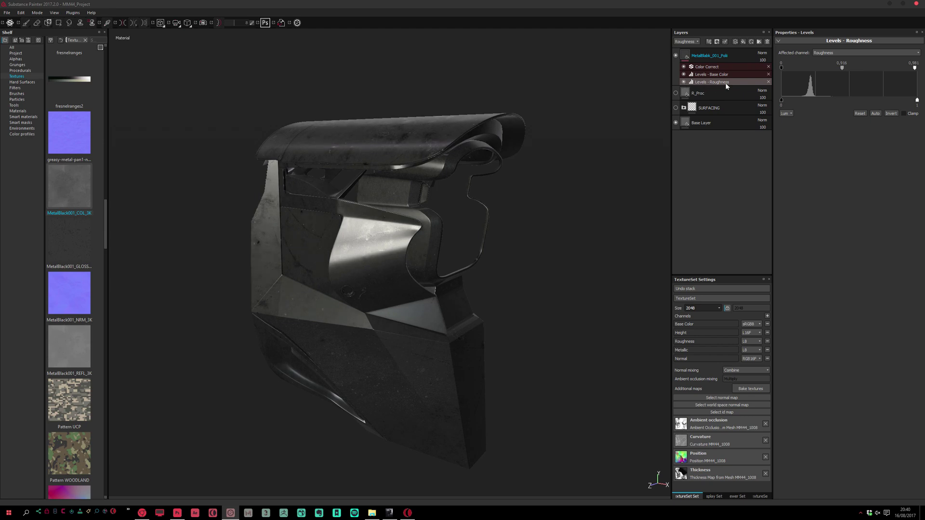
Step: Adjust the Roughness levels to a midtone of 0.906 and an input white of about 0.902
{"action": "left_click_drag", "start_coordinate": [842, 69], "coordinate": [841, 69]}
{"action": "mouse_move", "coordinate": [782, 67]}
{"action": "left_mouse_down"}
{"action": "mouse_move", "coordinate": [796, 67]}
{"action": "mouse_move", "coordinate": [775, 68]}
{"action": "left_mouse_up"}
{"action": "left_click_drag", "start_coordinate": [916, 69], "coordinate": [894, 67]}
{"action": "mouse_move", "coordinate": [531, 179]}
{"action": "left_mouse_down", "text": "alt"}
{"action": "mouse_move", "coordinate": [519, 194]}
{"action": "mouse_move", "coordinate": [539, 184]}
{"action": "left_mouse_up", "text": "alt"}
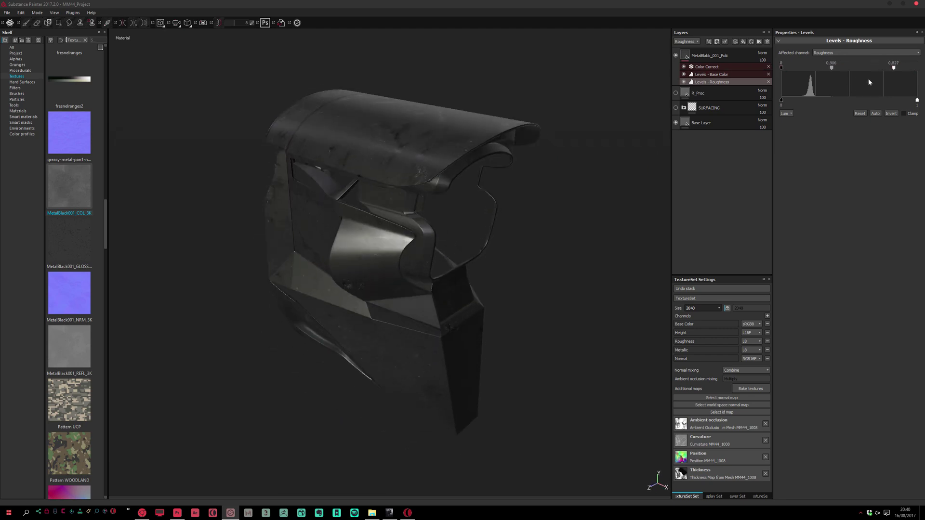
{"action": "mouse_move", "coordinate": [895, 69]}
{"action": "left_mouse_down"}
{"action": "mouse_move", "coordinate": [924, 69]}
{"action": "mouse_move", "coordinate": [903, 69]}
{"action": "left_mouse_up"}
Step: Toggle the SURFACING group to compare its effect on the helmet and leave it visible
{"action": "left_click_drag", "start_coordinate": [634, 138], "coordinate": [512, 250], "text": "alt"}
{"action": "scroll", "coordinate": [471, 234], "scroll_direction": "up", "scroll_amount": 2}
{"action": "right_click_drag", "start_coordinate": [472, 234], "coordinate": [466, 235], "text": "shift"}
{"action": "left_click", "coordinate": [676, 108]}
{"action": "left_click", "coordinate": [676, 109]}
{"action": "left_click", "coordinate": [676, 109]}
{"action": "left_click", "coordinate": [676, 109]}
{"action": "left_click_drag", "start_coordinate": [541, 228], "coordinate": [487, 217], "text": "alt"}
{"action": "scroll", "coordinate": [457, 176], "scroll_direction": "up", "scroll_amount": 3}
{"action": "scroll", "coordinate": [457, 176], "scroll_direction": "down", "scroll_amount": 3}
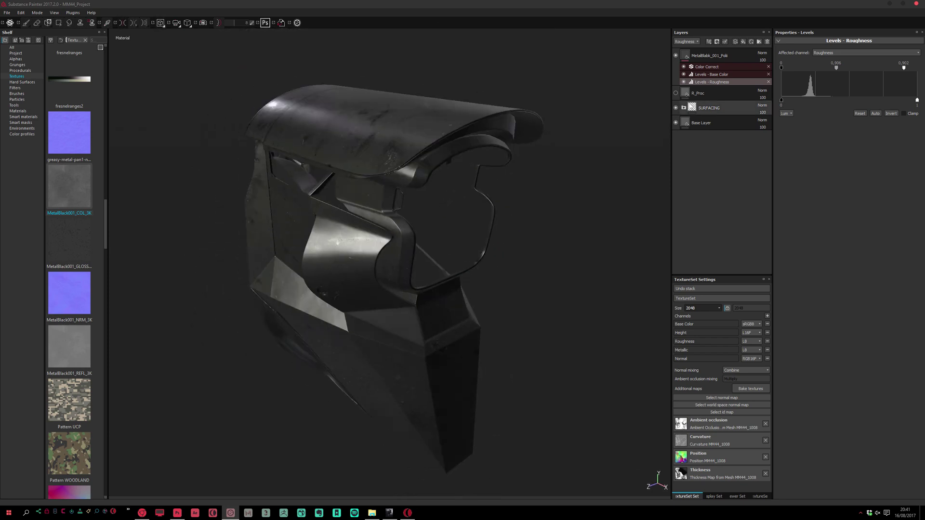
Step: Expand the SURFACING group and set the Fine_Scale layer's Normal channel opacity to 40
{"action": "left_click", "coordinate": [685, 108]}
{"action": "left_click", "coordinate": [712, 123]}
{"action": "left_click", "coordinate": [687, 42]}
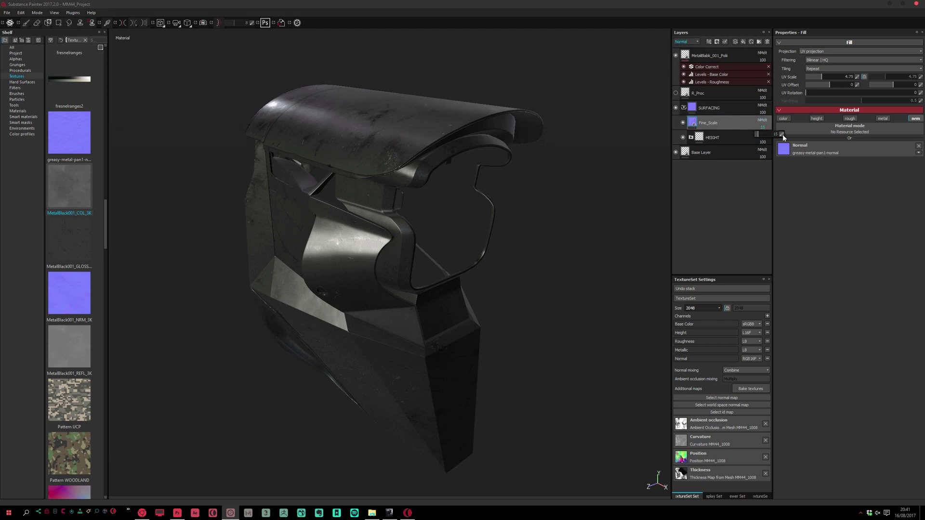
{"action": "type", "text": "40"}
{"action": "key", "text": "Return"}
Step: Check the surface detail up close and reduce the Fine_Scale layer's normal opacity to 30
{"action": "left_click_drag", "start_coordinate": [414, 202], "coordinate": [399, 186], "text": "alt"}
{"action": "scroll", "coordinate": [446, 203], "scroll_direction": "up", "scroll_amount": 5}
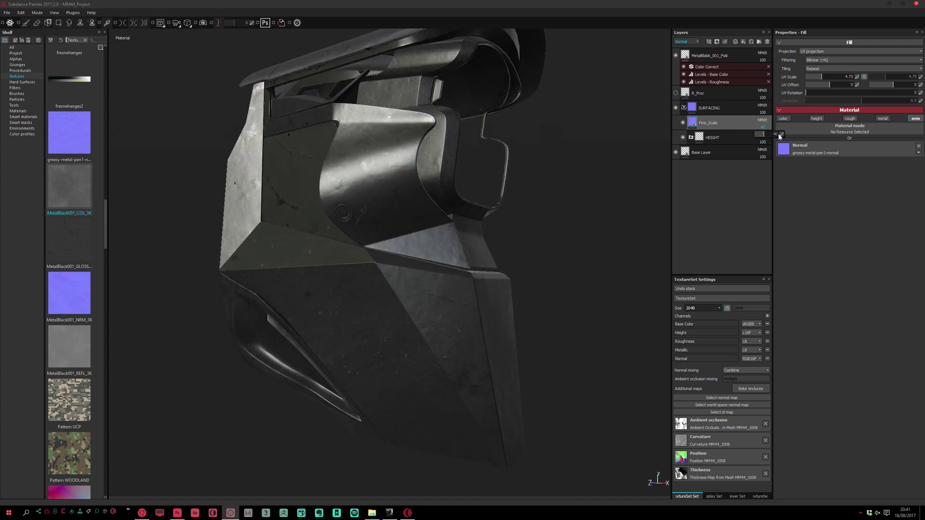
{"action": "left_click", "coordinate": [758, 134]}
{"action": "left_click_drag", "start_coordinate": [441, 203], "coordinate": [427, 184], "text": "alt"}
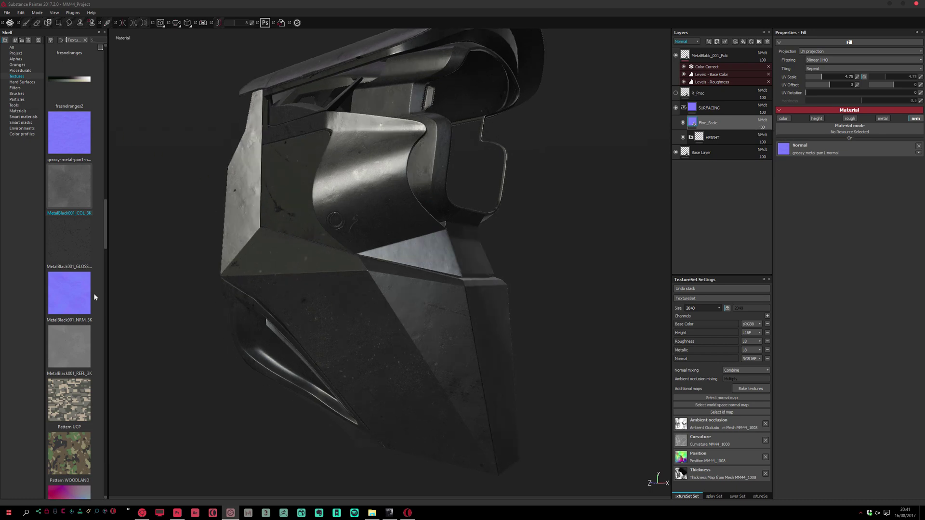
Step: Replace the Fine_Scale layer's normal map with MetalBlack001_NRM_3K and set its UV scale to 1
{"action": "left_click_drag", "start_coordinate": [71, 302], "coordinate": [790, 153]}
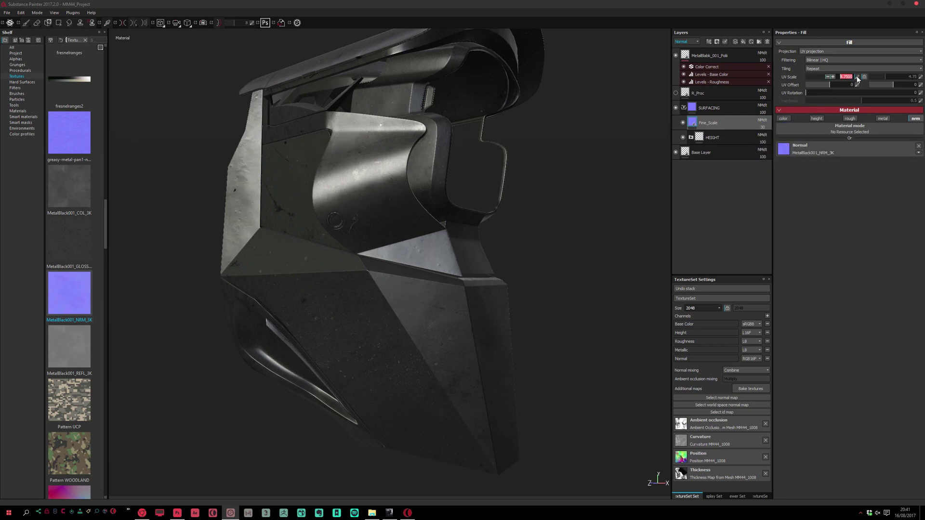
{"action": "type", "text": "1"}
{"action": "key", "text": "Return"}
{"action": "left_click_drag", "start_coordinate": [510, 215], "coordinate": [486, 213], "text": "alt"}
Step: Try UV scales of about 4.13 and 2 on the MetalBlabk_001_Poli layer, settle on 1.5 and check the surface
{"action": "left_click", "coordinate": [706, 55]}
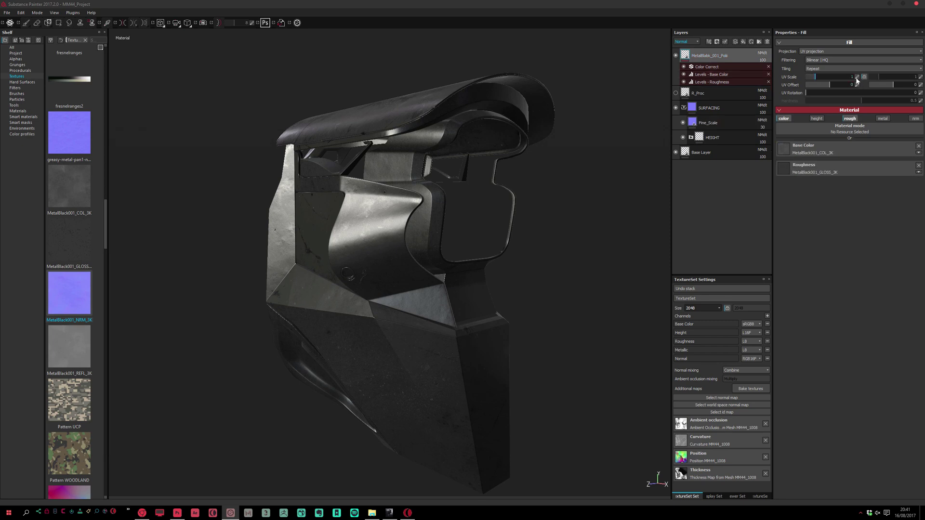
{"action": "left_click_drag", "start_coordinate": [815, 78], "coordinate": [820, 76]}
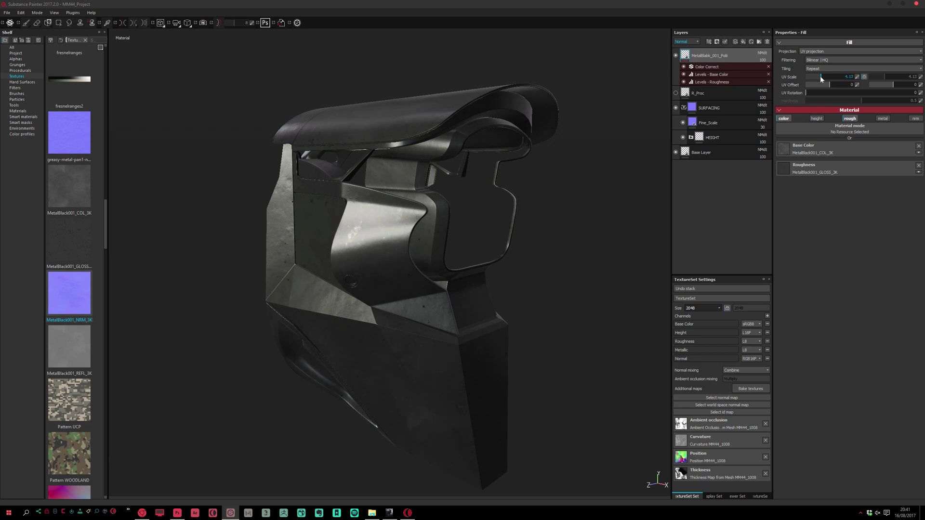
{"action": "left_click_drag", "start_coordinate": [572, 176], "coordinate": [615, 179], "text": "alt"}
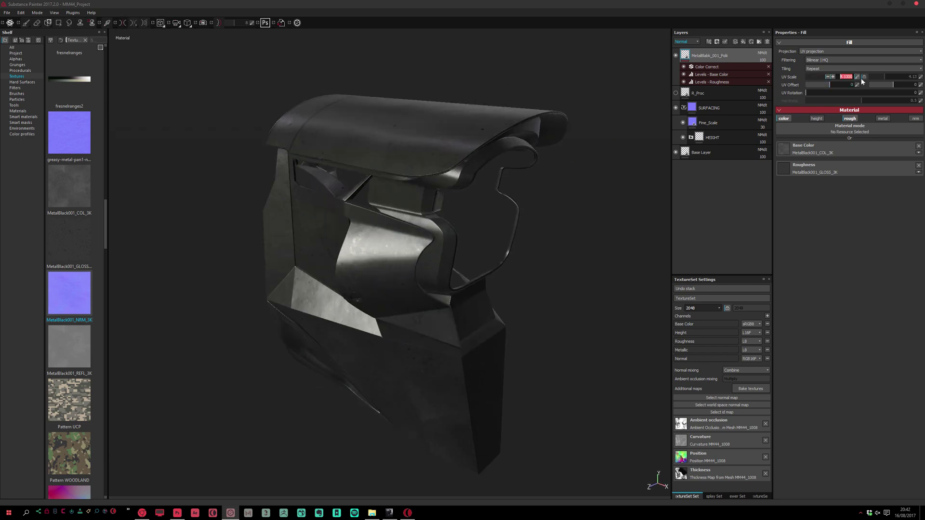
{"action": "mouse_move", "coordinate": [516, 192]}
{"action": "left_mouse_down", "text": "alt"}
{"action": "mouse_move", "coordinate": [444, 190]}
{"action": "mouse_move", "coordinate": [490, 186]}
{"action": "mouse_move", "coordinate": [475, 197]}
{"action": "mouse_move", "coordinate": [490, 199]}
{"action": "mouse_move", "coordinate": [474, 232]}
{"action": "mouse_move", "coordinate": [440, 128]}
{"action": "mouse_move", "coordinate": [435, 196]}
{"action": "mouse_move", "coordinate": [513, 175]}
{"action": "left_mouse_up", "text": "alt"}
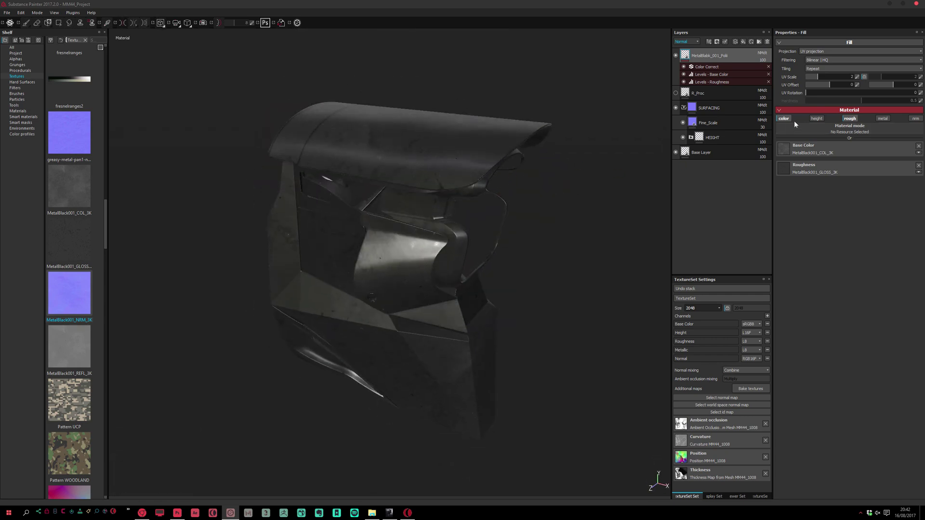
{"action": "type", "text": "1.5"}
{"action": "key", "text": "Return"}
{"action": "left_click_drag", "start_coordinate": [520, 196], "coordinate": [421, 268], "text": "alt"}
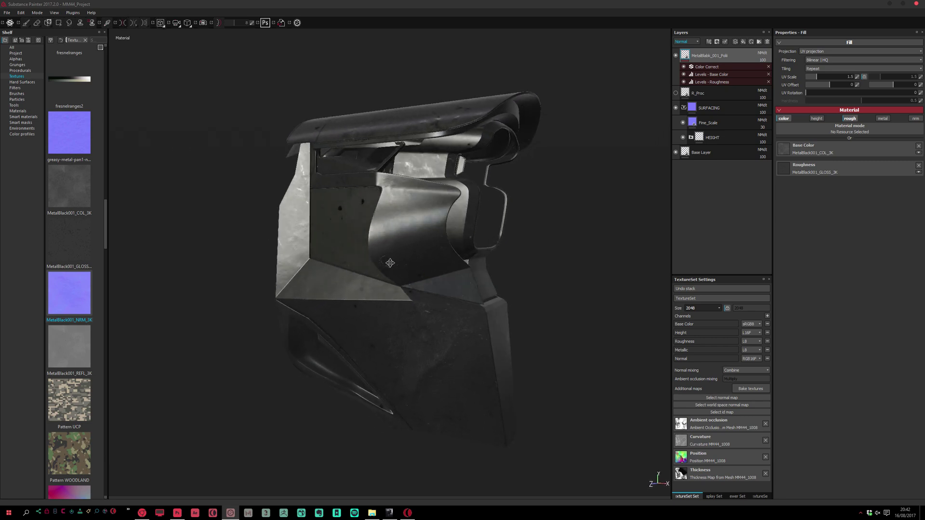
{"action": "left_click_drag", "start_coordinate": [401, 337], "coordinate": [398, 279], "text": "alt"}
{"action": "scroll", "coordinate": [429, 328], "scroll_direction": "up", "scroll_amount": 3}
{"action": "left_click_drag", "start_coordinate": [429, 329], "coordinate": [460, 164], "text": "alt"}
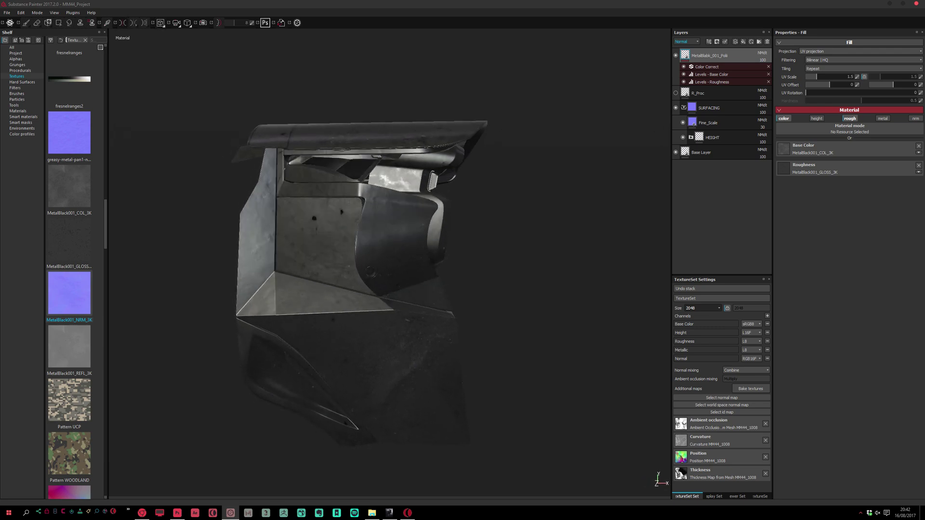
Step: Bring up the robot reference image and keep it always on top beside the helmet
{"action": "left_click", "coordinate": [390, 512]}
{"action": "left_click_drag", "start_coordinate": [166, 225], "coordinate": [170, 202]}
{"action": "right_click", "coordinate": [178, 190]}
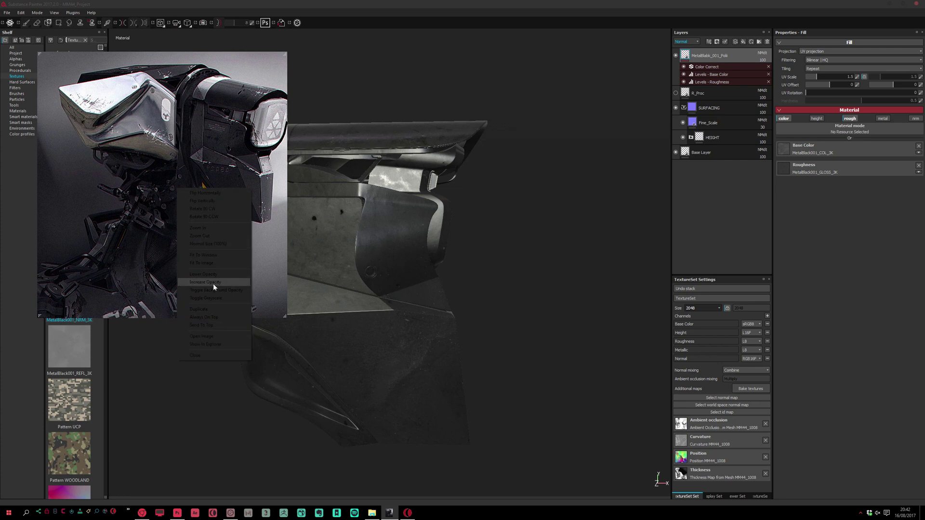
{"action": "left_click", "coordinate": [212, 318]}
Step: Compare the helmet's metal with the robot reference image from several angles and up close
{"action": "mouse_move", "coordinate": [382, 254]}
{"action": "left_mouse_down", "text": "alt"}
{"action": "mouse_move", "coordinate": [471, 234]}
{"action": "mouse_move", "coordinate": [440, 215]}
{"action": "mouse_move", "coordinate": [395, 241]}
{"action": "left_mouse_up", "text": "alt"}
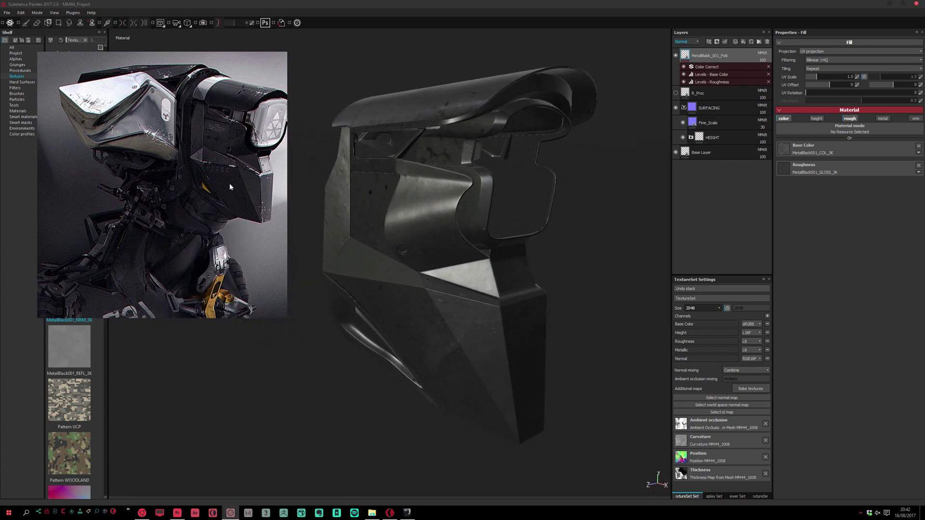
{"action": "left_click_drag", "start_coordinate": [409, 212], "coordinate": [388, 230], "text": "alt"}
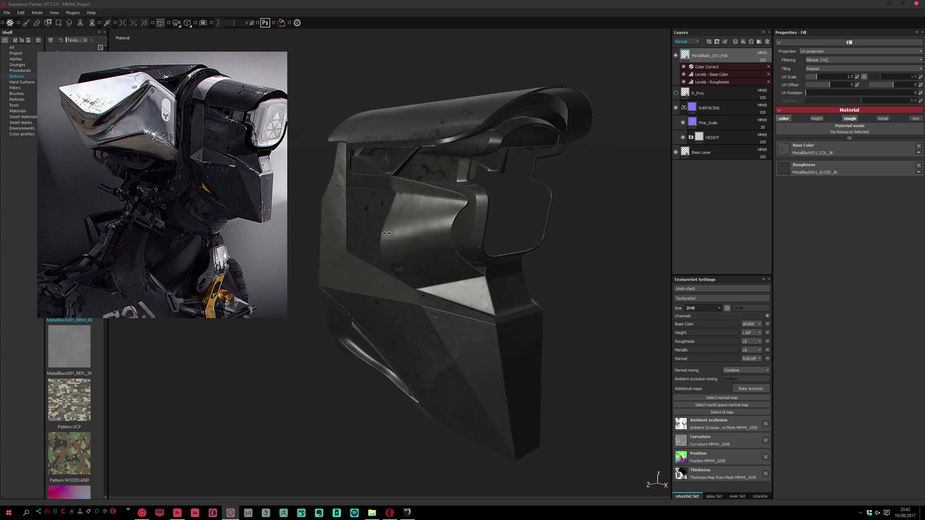
{"action": "right_click_drag", "start_coordinate": [389, 233], "coordinate": [384, 234], "text": "shift"}
{"action": "left_click_drag", "start_coordinate": [391, 237], "coordinate": [406, 240], "text": "alt"}
{"action": "scroll", "coordinate": [377, 220], "scroll_direction": "up", "scroll_amount": 5}
{"action": "right_click_drag", "start_coordinate": [475, 337], "coordinate": [458, 261], "text": "shift"}
{"action": "left_click_drag", "start_coordinate": [459, 261], "coordinate": [298, 219], "text": "alt"}
Step: Set the texture set size to 4096 and check the metal detail around the cheek
{"action": "left_click_drag", "start_coordinate": [433, 241], "coordinate": [707, 328], "text": "alt"}
{"action": "left_click", "coordinate": [716, 308]}
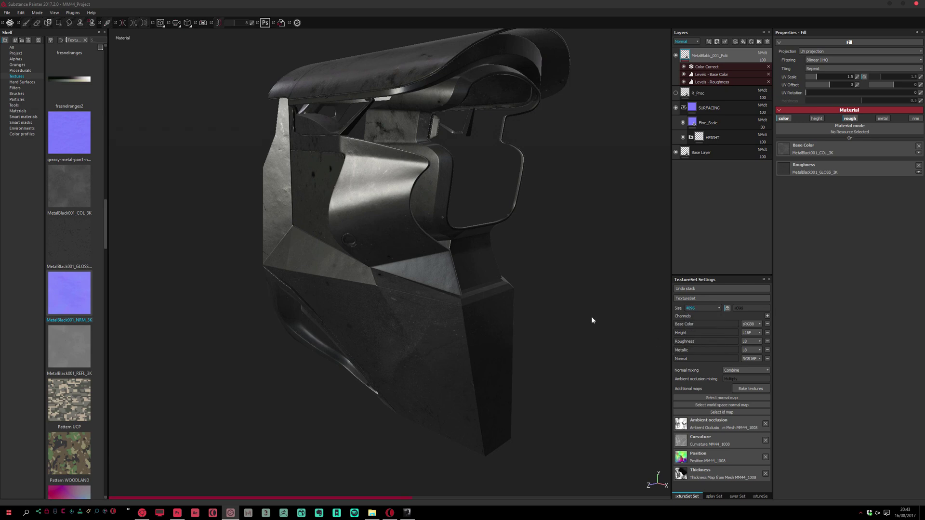
{"action": "left_click_drag", "start_coordinate": [592, 320], "coordinate": [363, 192], "text": "alt"}
{"action": "scroll", "coordinate": [389, 208], "scroll_direction": "up", "scroll_amount": 5}
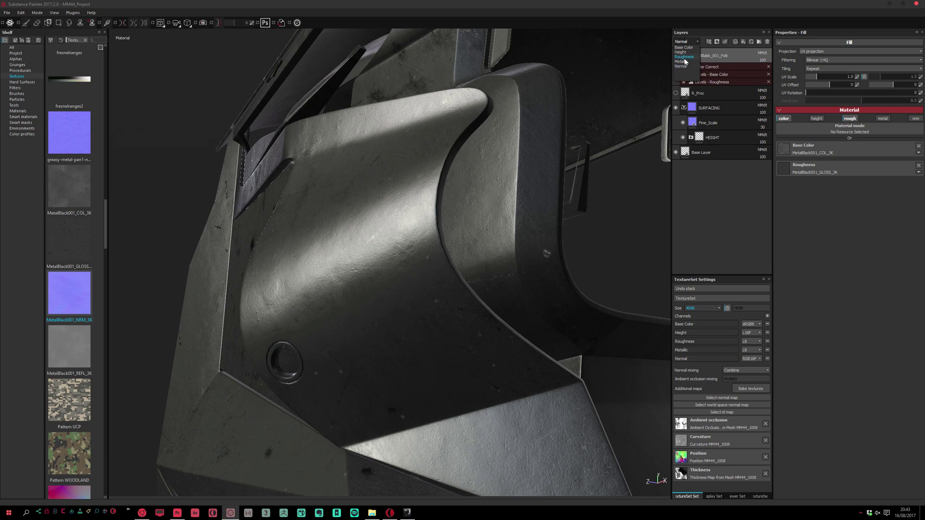
Step: Show the Height channel's layer settings, expand the HEIGHT group and set the Medium Scale layer's opacity to 3
{"action": "left_click", "coordinate": [686, 54]}
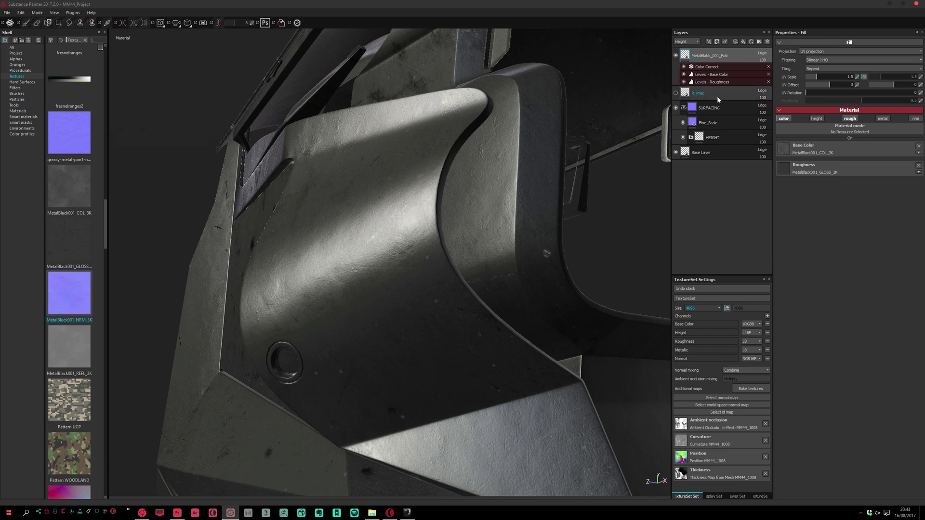
{"action": "left_click", "coordinate": [691, 138]}
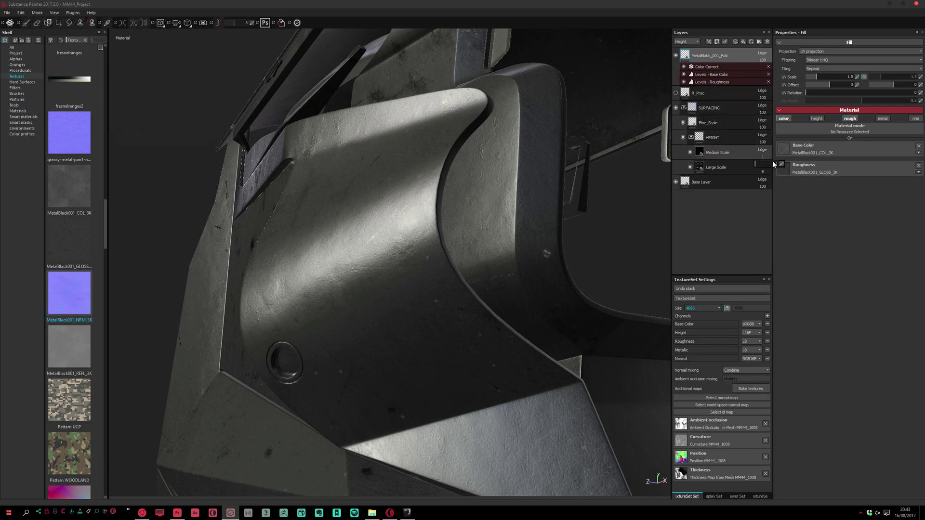
{"action": "type", "text": "3"}
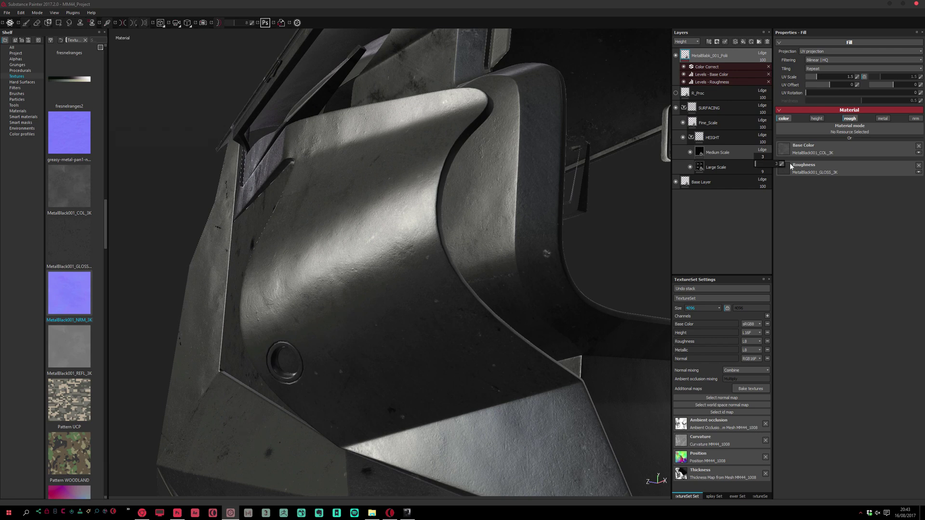
{"action": "left_click_drag", "start_coordinate": [482, 188], "coordinate": [422, 211], "text": "alt"}
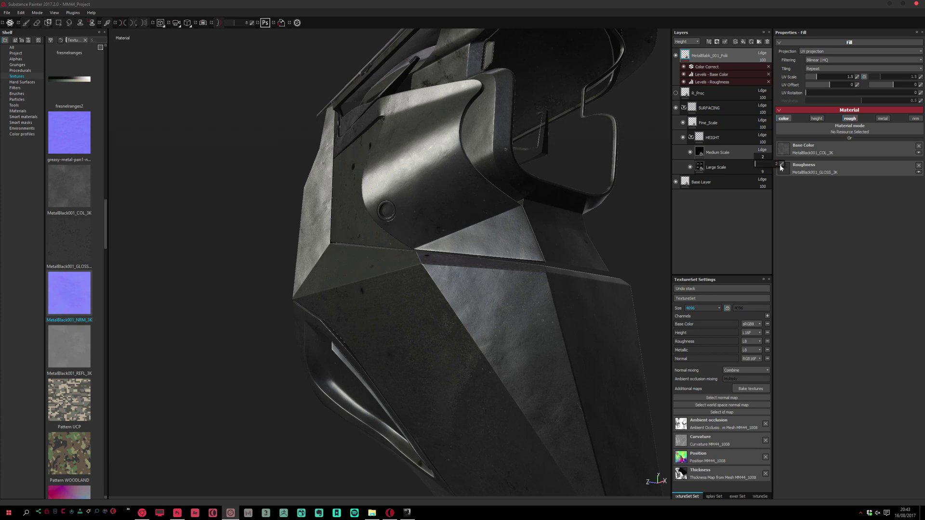
Step: Compare the helmet's metal with Folder 1 shown and hidden, viewing it from several angles
{"action": "left_click_drag", "start_coordinate": [427, 268], "coordinate": [398, 271], "text": "alt"}
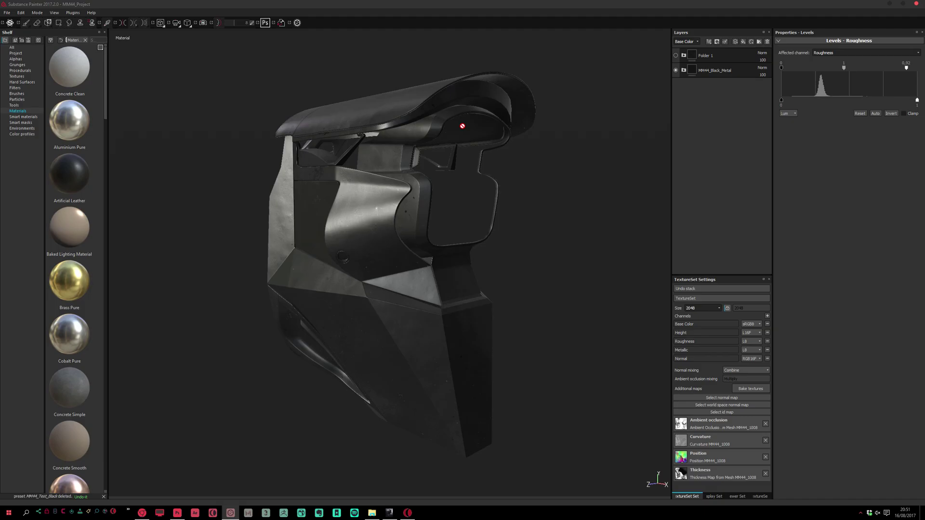
{"action": "left_click_drag", "start_coordinate": [506, 233], "coordinate": [471, 203], "text": "alt"}
{"action": "left_click_drag", "start_coordinate": [688, 67], "coordinate": [660, 75]}
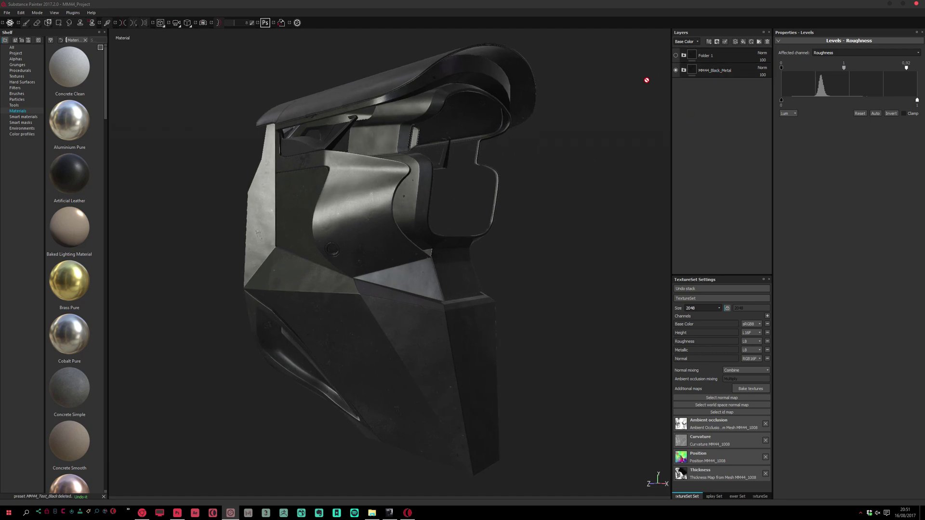
{"action": "mouse_move", "coordinate": [541, 153]}
{"action": "left_mouse_down", "text": "alt"}
{"action": "mouse_move", "coordinate": [571, 156]}
{"action": "mouse_move", "coordinate": [578, 140]}
{"action": "mouse_move", "coordinate": [572, 158]}
{"action": "mouse_move", "coordinate": [549, 169]}
{"action": "mouse_move", "coordinate": [574, 147]}
{"action": "mouse_move", "coordinate": [568, 164]}
{"action": "mouse_move", "coordinate": [581, 153]}
{"action": "mouse_move", "coordinate": [570, 164]}
{"action": "mouse_move", "coordinate": [607, 112]}
{"action": "left_mouse_up", "text": "alt"}
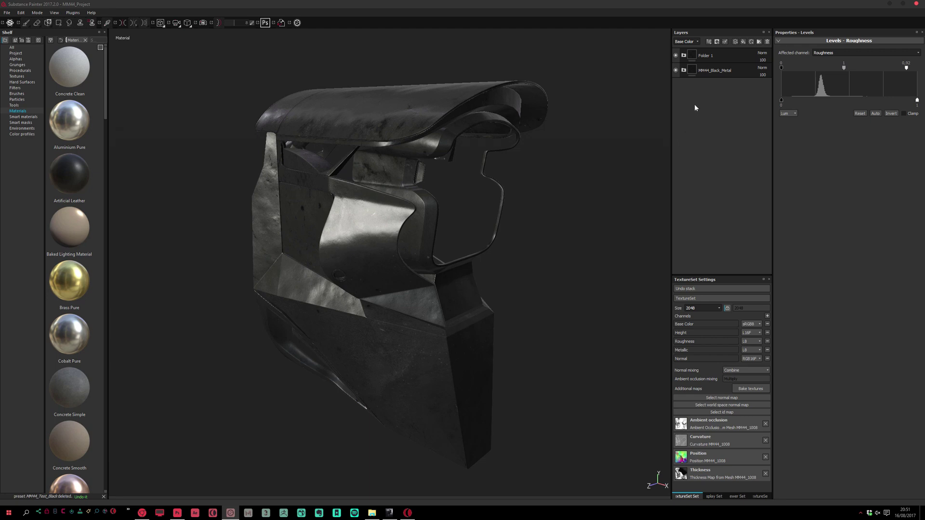
{"action": "left_click", "coordinate": [675, 56]}
{"action": "left_click", "coordinate": [675, 56]}
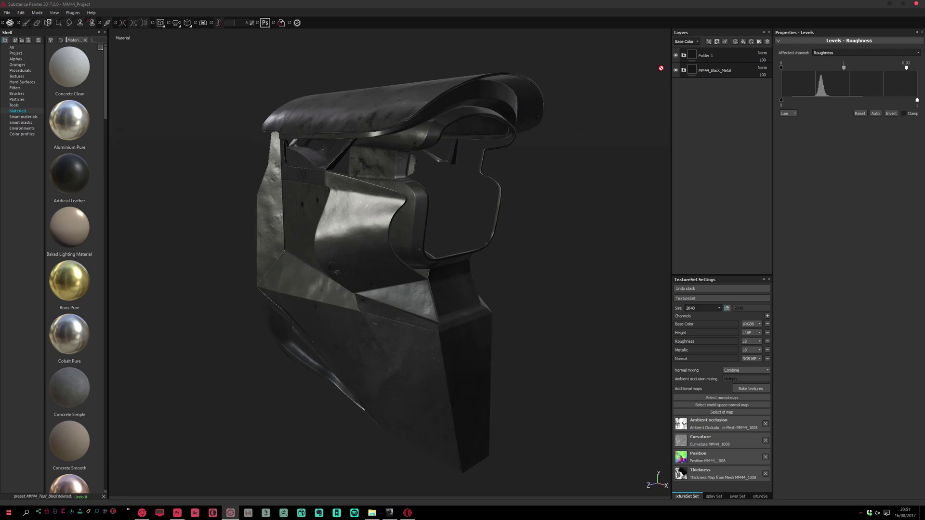
Step: Expand Folder 1 and MM44_Black_Metal and compare the UV scale of the Poliigon metal fill layer in each folder
{"action": "left_click", "coordinate": [684, 70]}
{"action": "left_click", "coordinate": [684, 56]}
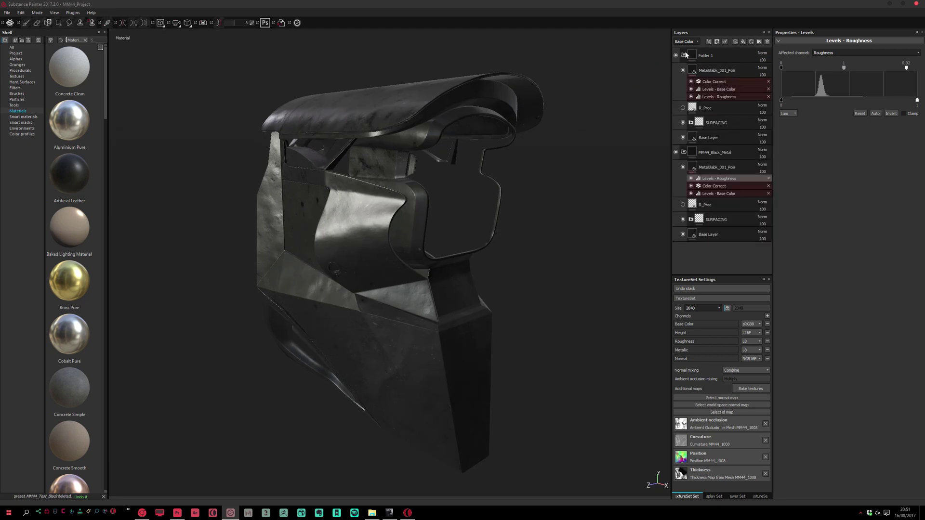
{"action": "left_click", "coordinate": [720, 70]}
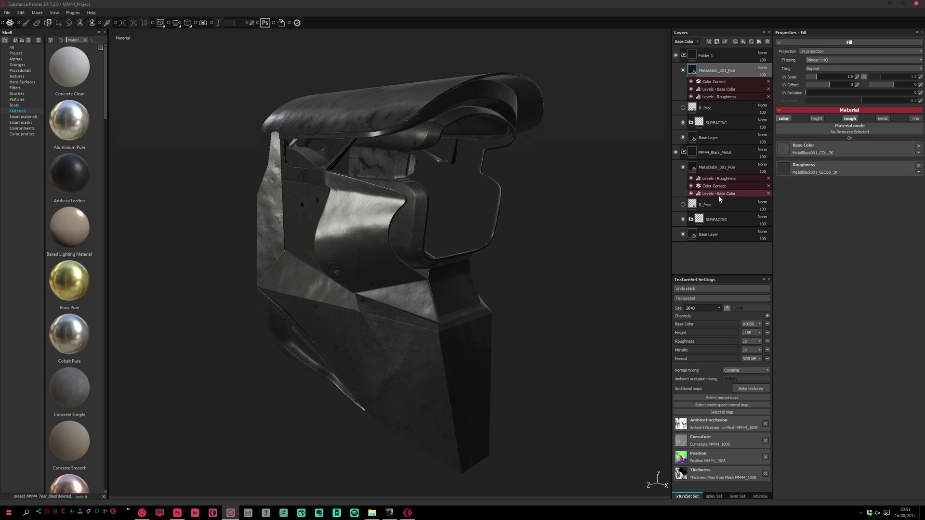
{"action": "left_click", "coordinate": [721, 168]}
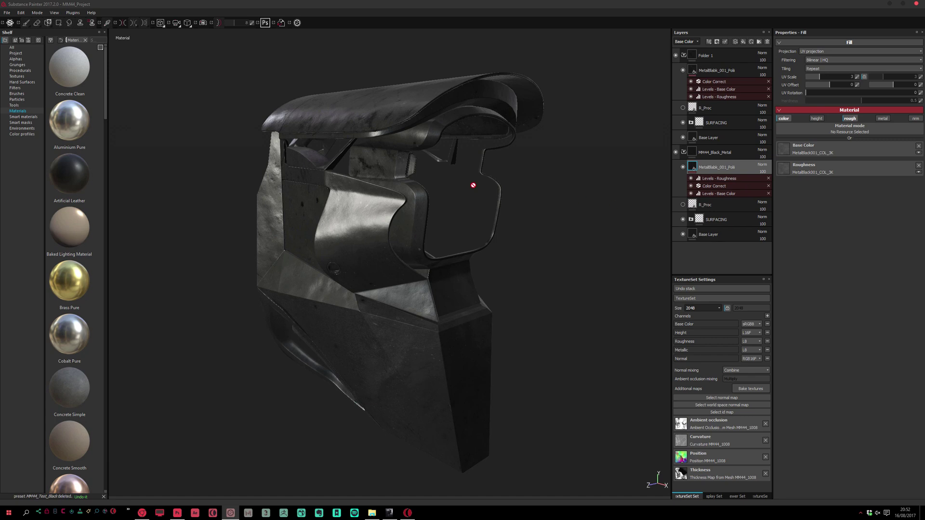
{"action": "left_click_drag", "start_coordinate": [449, 164], "coordinate": [402, 120], "text": "alt"}
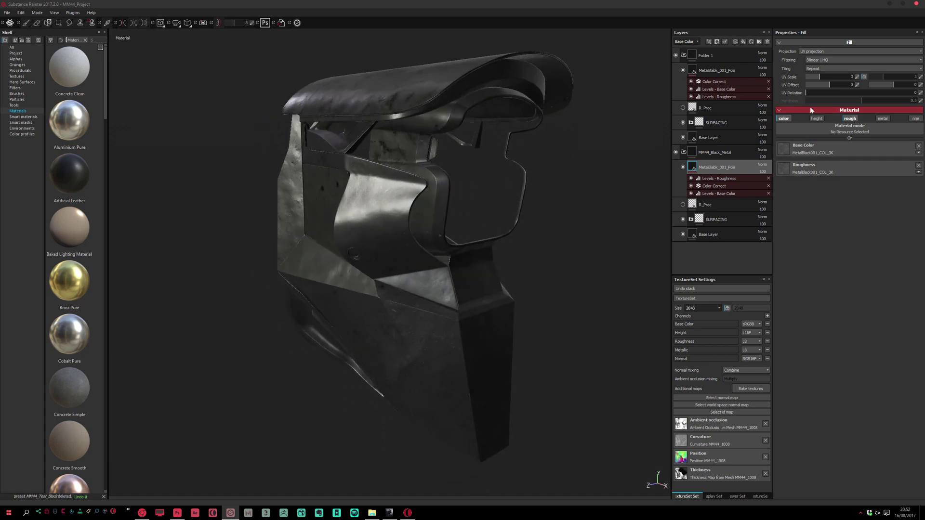
{"action": "left_click", "coordinate": [723, 70]}
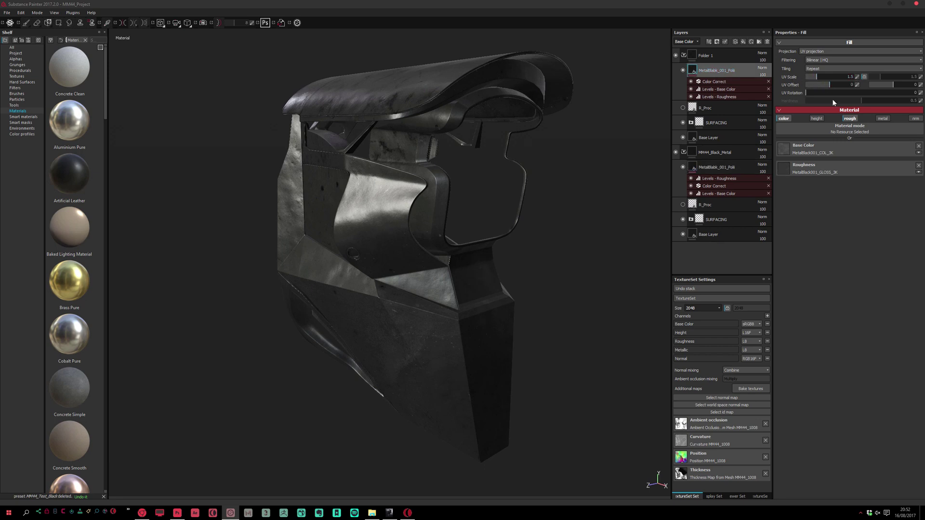
{"action": "left_click", "coordinate": [723, 168]}
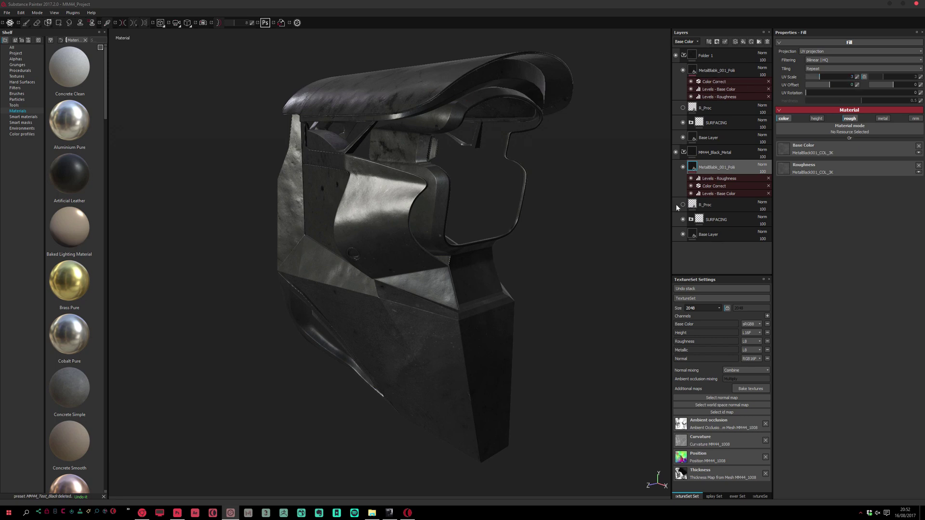
Step: Review the Levels and Color Correct effects on the Poliigon metal layer in the MM44_Black_Metal folder
{"action": "left_click", "coordinate": [723, 185]}
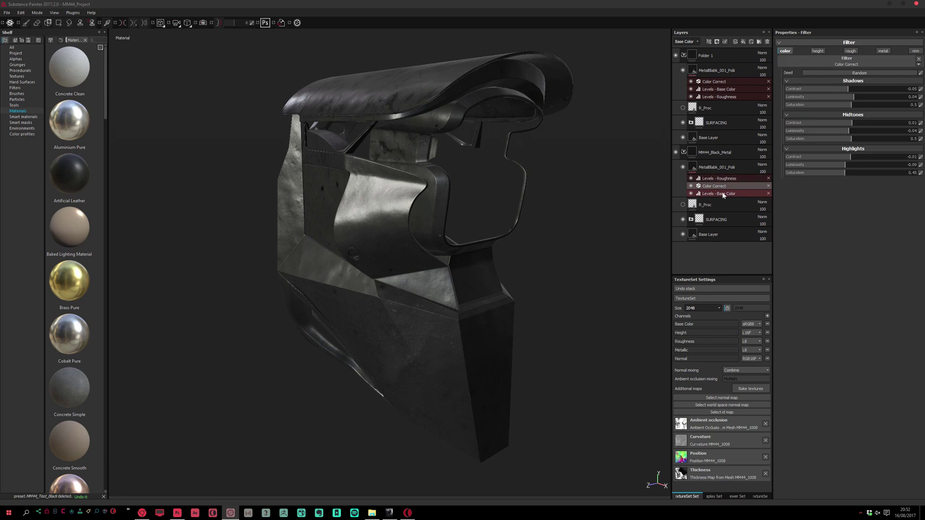
{"action": "left_click", "coordinate": [731, 178]}
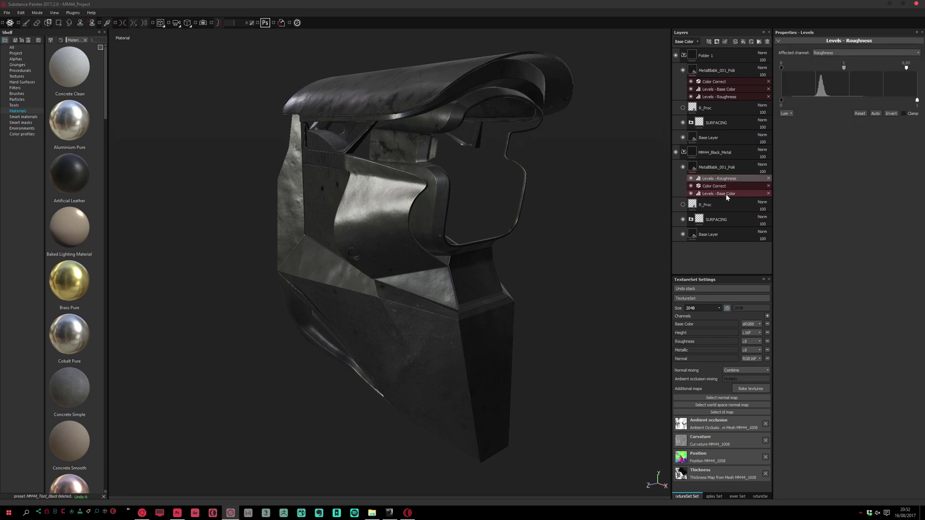
{"action": "left_click", "coordinate": [727, 186]}
{"action": "left_click", "coordinate": [726, 179]}
{"action": "left_click", "coordinate": [727, 185]}
{"action": "left_click", "coordinate": [726, 193]}
Step: Repeatedly show and hide Folder 1 to compare its metal with the MM44_Black_Metal version on the helmet
{"action": "left_click_drag", "start_coordinate": [511, 219], "coordinate": [580, 186], "text": "alt"}
{"action": "left_click", "coordinate": [676, 55]}
{"action": "left_click", "coordinate": [676, 55]}
{"action": "left_click", "coordinate": [676, 55]}
{"action": "left_click", "coordinate": [676, 55]}
{"action": "left_click", "coordinate": [676, 55]}
{"action": "left_click", "coordinate": [676, 55]}
{"action": "left_click", "coordinate": [676, 55]}
{"action": "left_click", "coordinate": [676, 55]}
{"action": "left_click", "coordinate": [677, 55]}
{"action": "left_click", "coordinate": [676, 53]}
{"action": "left_click", "coordinate": [676, 53]}
{"action": "left_click", "coordinate": [677, 53]}
{"action": "left_click", "coordinate": [676, 55]}
{"action": "left_click_drag", "start_coordinate": [572, 107], "coordinate": [419, 238], "text": "alt"}
{"action": "left_click", "coordinate": [676, 55]}
Step: Delete Folder 1 so only the MM44_Black_Metal folder is left in the layer stack
{"action": "left_click", "coordinate": [706, 55]}
{"action": "left_click", "coordinate": [767, 41]}
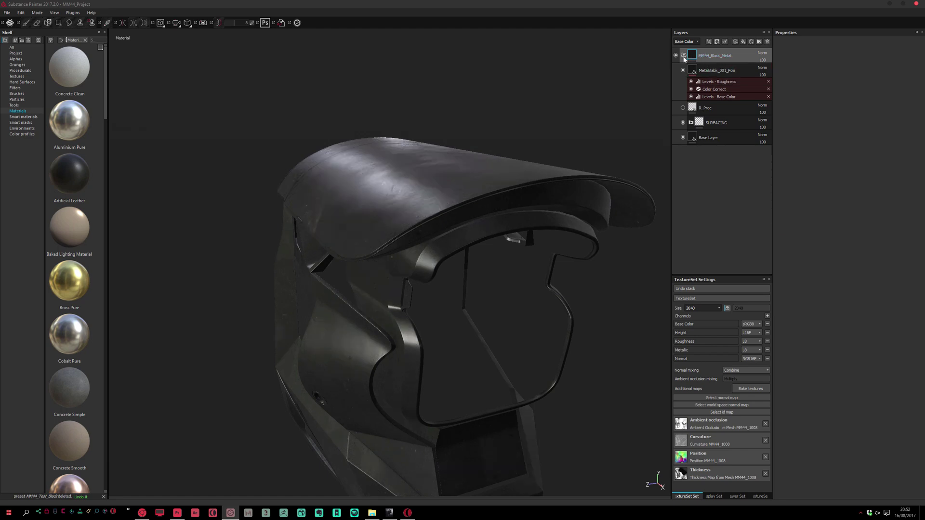
{"action": "left_click_drag", "start_coordinate": [495, 280], "coordinate": [511, 232], "text": "alt"}
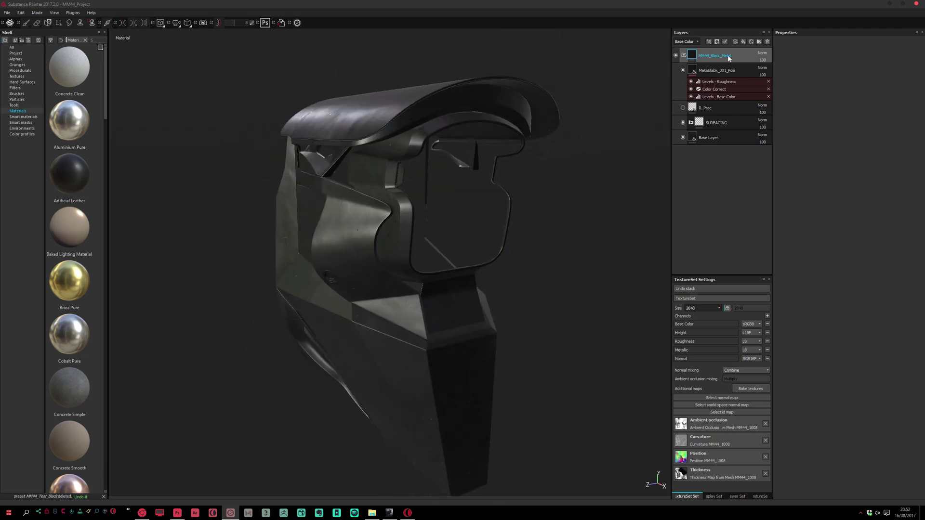
{"action": "left_click_drag", "start_coordinate": [533, 184], "coordinate": [535, 172], "text": "alt"}
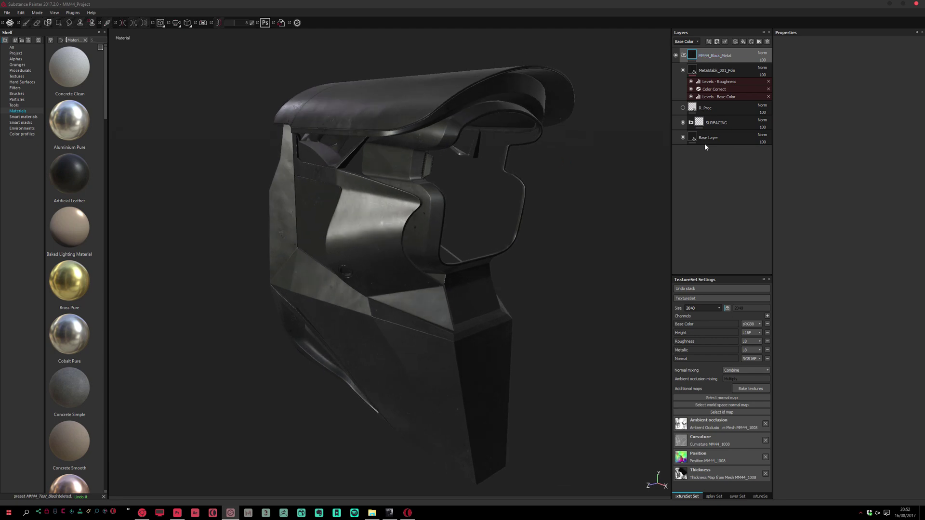
Step: Keep the MM44_Black_Metal folder's name, collapse the folder and view the helmet from several angles
{"action": "double_click", "coordinate": [725, 56]}
{"action": "key", "text": "Return"}
{"action": "mouse_move", "coordinate": [524, 204]}
{"action": "left_mouse_down", "text": "alt"}
{"action": "mouse_move", "coordinate": [533, 223]}
{"action": "mouse_move", "coordinate": [562, 171]}
{"action": "mouse_move", "coordinate": [597, 190]}
{"action": "mouse_move", "coordinate": [551, 180]}
{"action": "mouse_move", "coordinate": [591, 173]}
{"action": "mouse_move", "coordinate": [576, 174]}
{"action": "mouse_move", "coordinate": [511, 219]}
{"action": "mouse_move", "coordinate": [520, 196]}
{"action": "mouse_move", "coordinate": [508, 231]}
{"action": "mouse_move", "coordinate": [516, 200]}
{"action": "mouse_move", "coordinate": [527, 197]}
{"action": "left_mouse_up", "text": "alt"}
{"action": "left_click_drag", "start_coordinate": [547, 191], "coordinate": [440, 219], "text": "alt"}
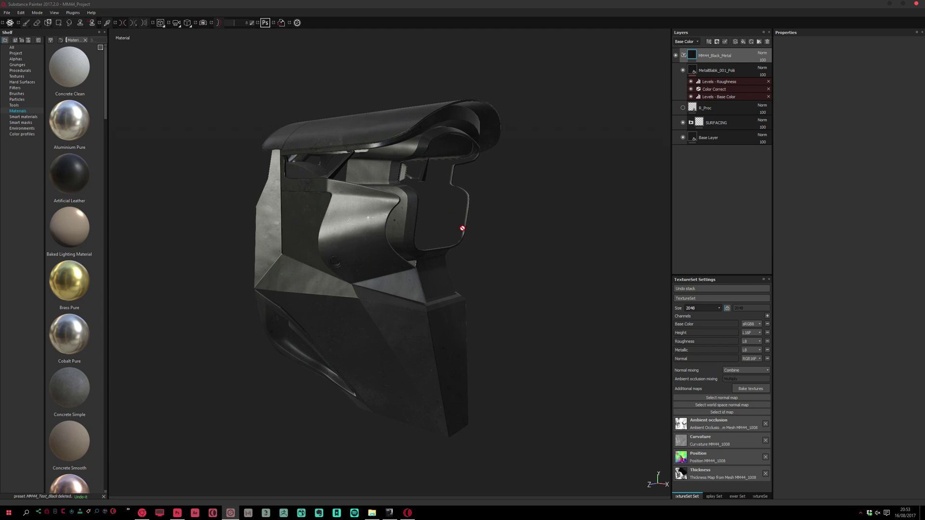
{"action": "left_click", "coordinate": [684, 56]}
{"action": "mouse_move", "coordinate": [433, 231]}
{"action": "left_mouse_down", "text": "alt"}
{"action": "mouse_move", "coordinate": [450, 223]}
{"action": "mouse_move", "coordinate": [441, 226]}
{"action": "left_mouse_up", "text": "alt"}
{"action": "left_click_drag", "start_coordinate": [554, 164], "coordinate": [502, 200], "text": "alt"}
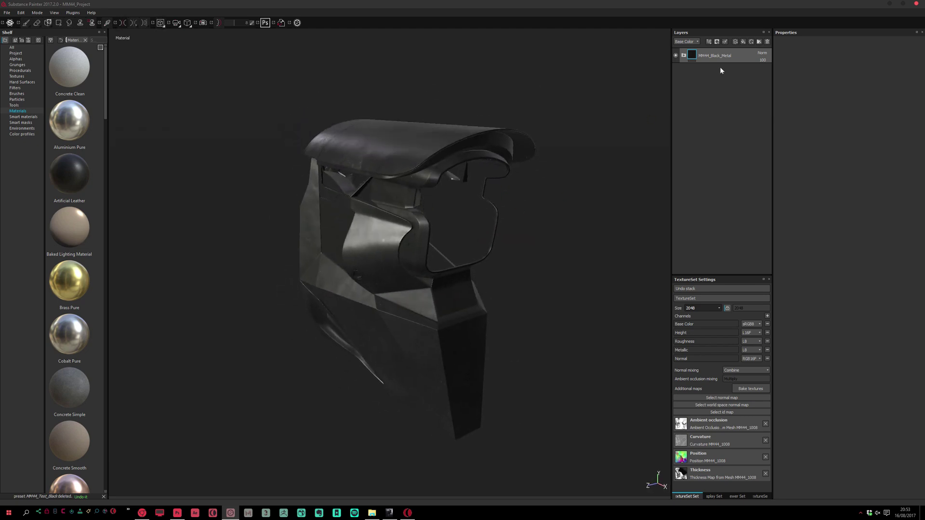
Step: Add a fill layer and place it below the MM44_Black_Metal folder
{"action": "left_click", "coordinate": [744, 42]}
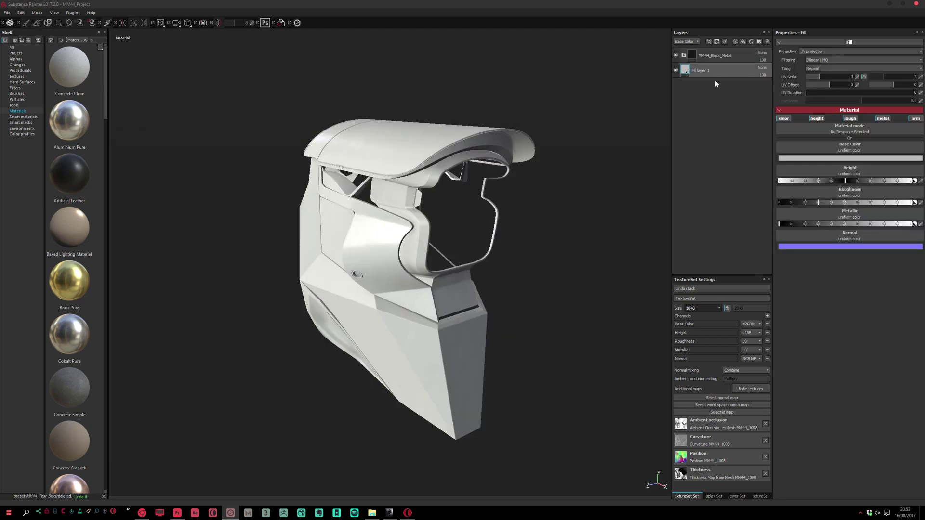
{"action": "left_click_drag", "start_coordinate": [717, 83], "coordinate": [715, 80]}
{"action": "mouse_move", "coordinate": [559, 154]}
{"action": "left_mouse_down", "text": "alt"}
{"action": "mouse_move", "coordinate": [576, 149]}
{"action": "mouse_move", "coordinate": [452, 219]}
{"action": "left_mouse_up", "text": "alt"}
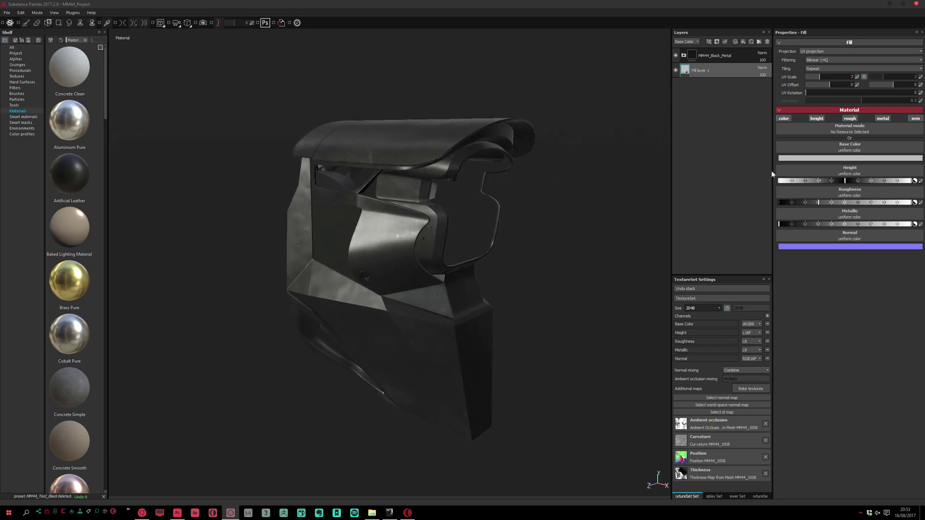
Step: Limit the new fill layer to the color channel by disabling height, roughness, metallic and normal, and set its base color to near white
{"action": "left_click", "coordinate": [817, 119]}
{"action": "left_click", "coordinate": [850, 118]}
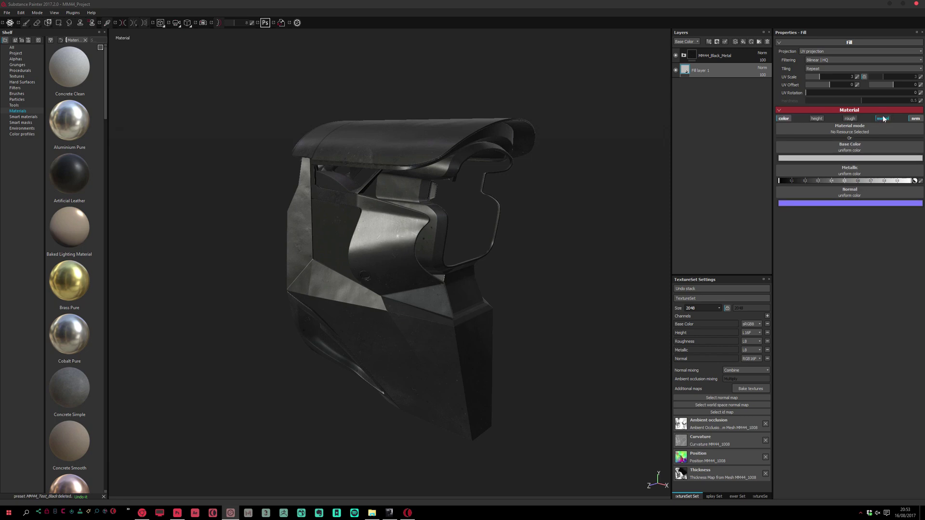
{"action": "left_click", "coordinate": [884, 119]}
{"action": "left_click", "coordinate": [815, 159]}
{"action": "left_click", "coordinate": [768, 140]}
{"action": "left_click_drag", "start_coordinate": [490, 223], "coordinate": [446, 159], "text": "alt"}
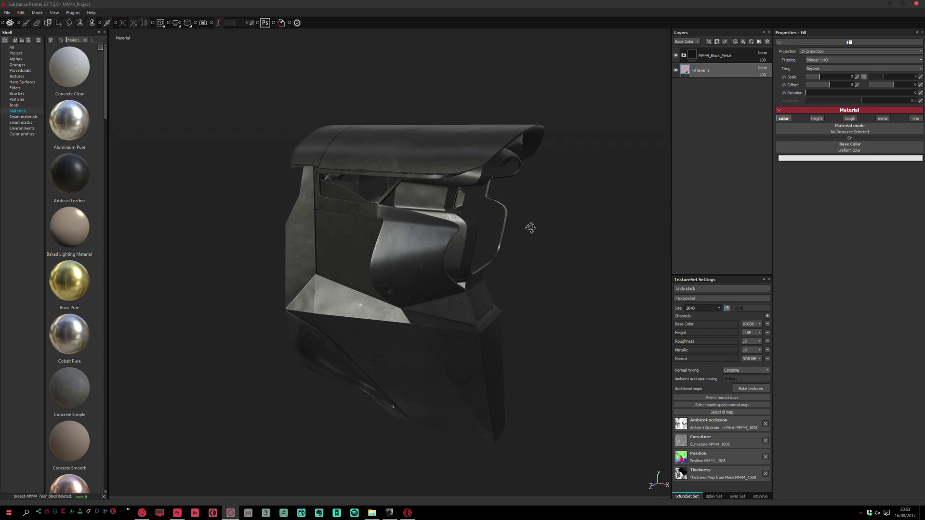
{"action": "left_click_drag", "start_coordinate": [546, 226], "coordinate": [381, 191], "text": "alt"}
{"action": "left_click_drag", "start_coordinate": [475, 133], "coordinate": [623, 176], "text": "alt"}
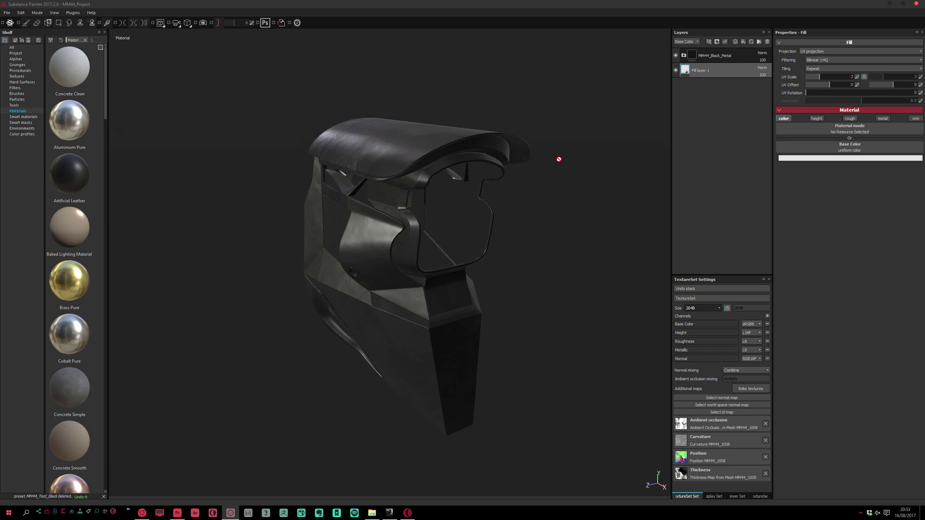
{"action": "left_click_drag", "start_coordinate": [527, 185], "coordinate": [535, 202], "text": "alt"}
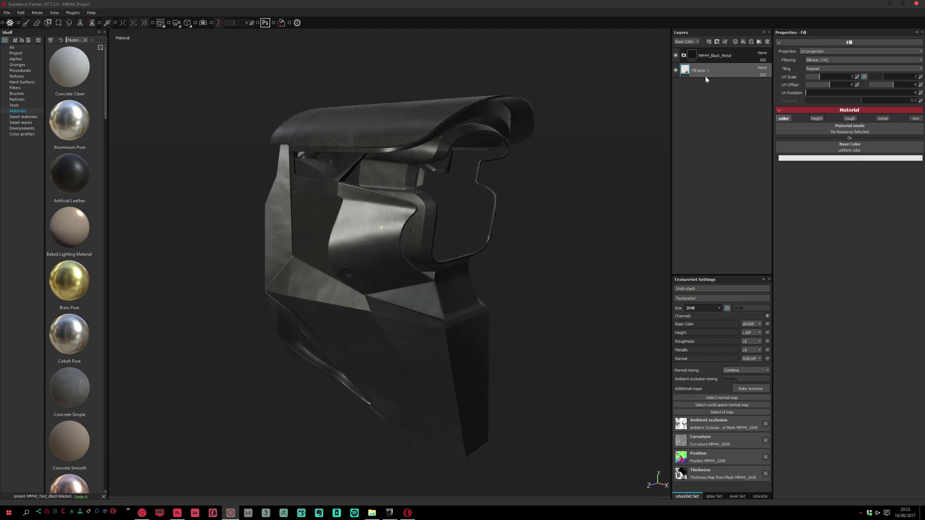
Step: Add a black mask to the MM44_Black_Metal folder
{"action": "left_click", "coordinate": [708, 61]}
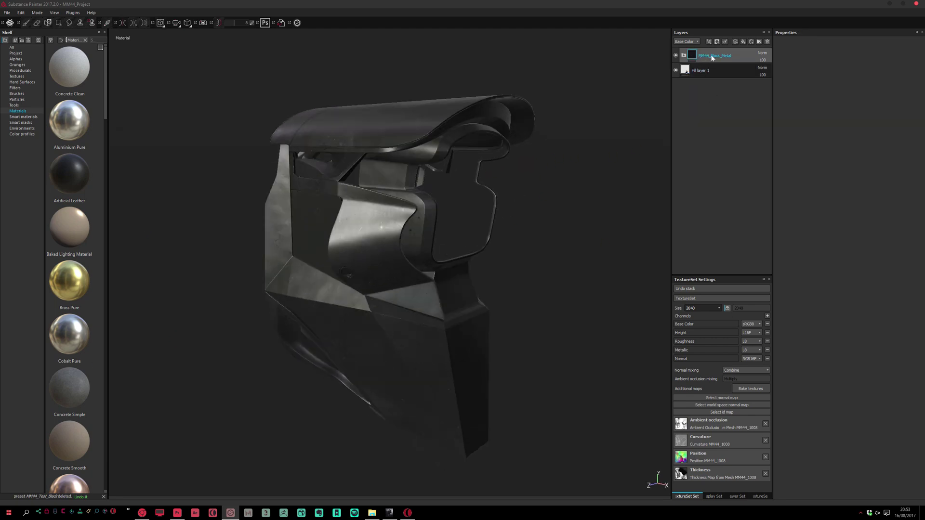
{"action": "right_click", "coordinate": [693, 56]}
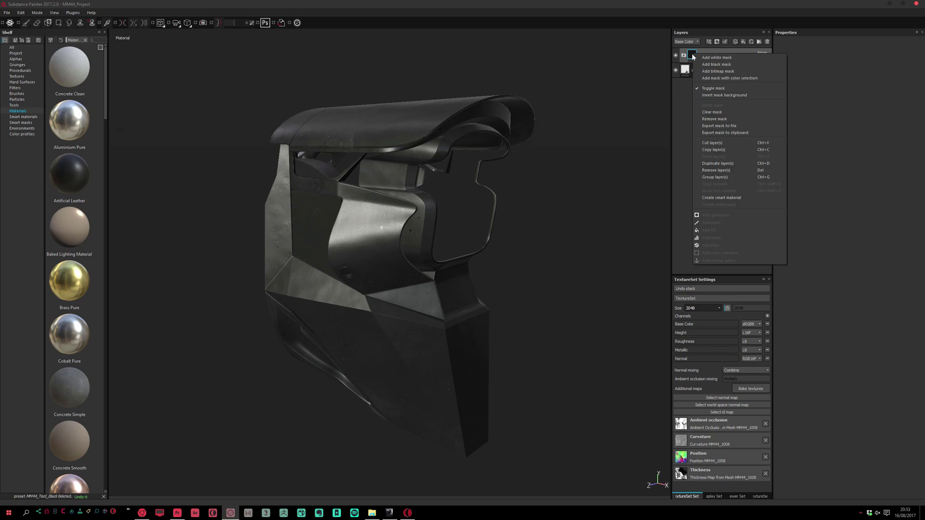
{"action": "left_click", "coordinate": [721, 67]}
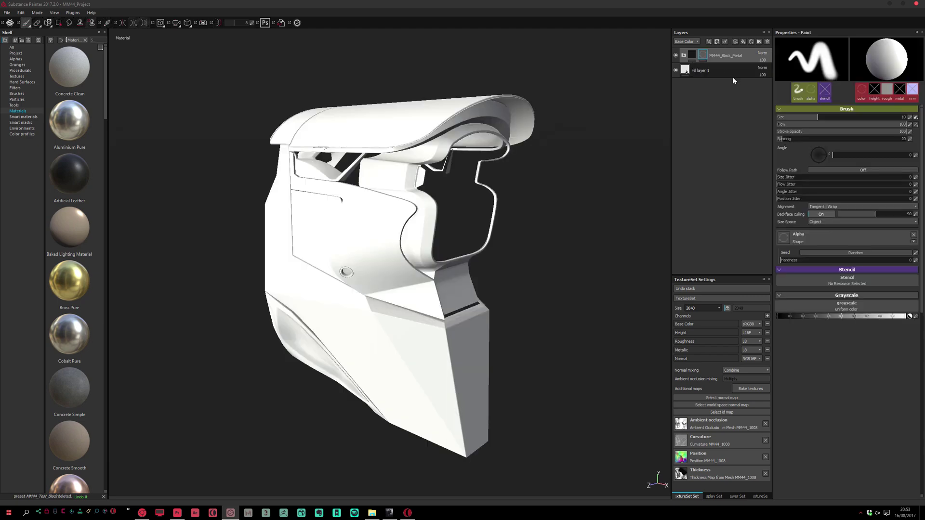
Step: Disable and re-enable the folder's black mask to compare the effect, and remove the mask
{"action": "right_click", "coordinate": [704, 58]}
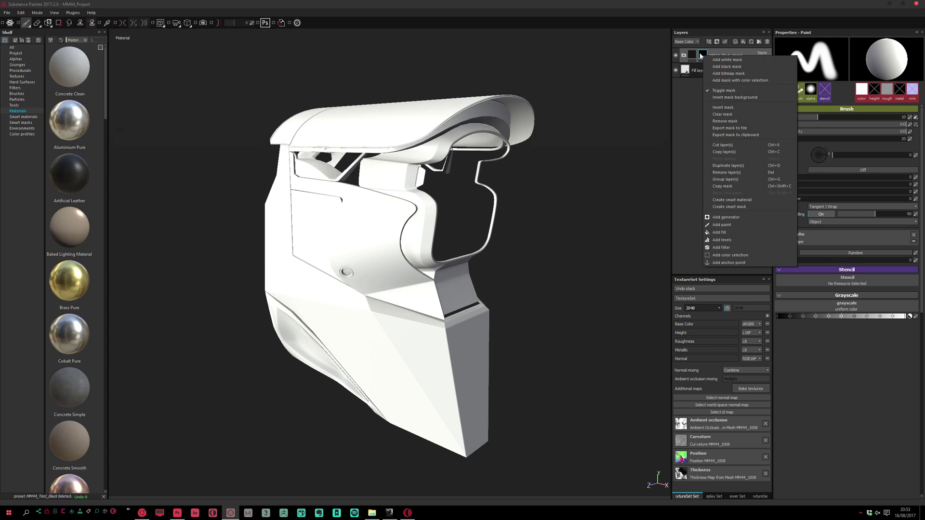
{"action": "left_click", "coordinate": [743, 89]}
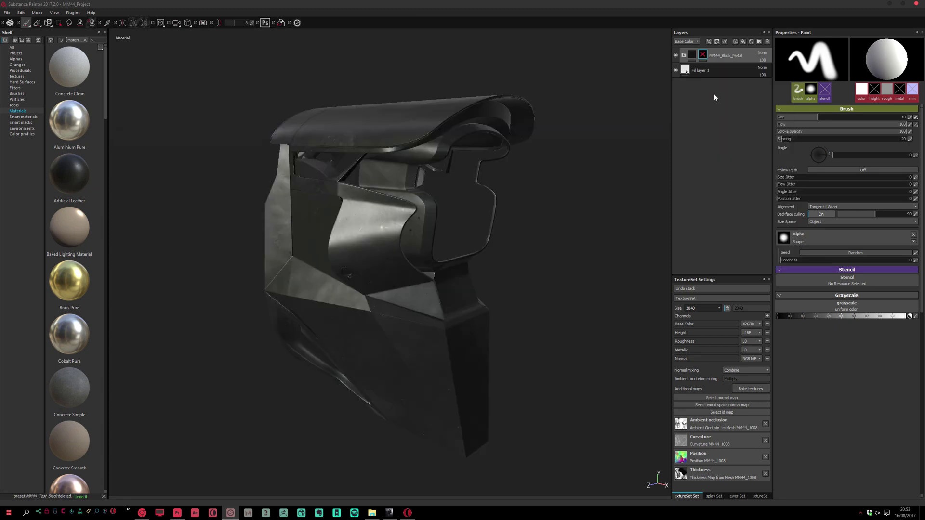
{"action": "right_click", "coordinate": [702, 57]}
{"action": "left_click", "coordinate": [726, 90]}
{"action": "right_click", "coordinate": [704, 58]}
{"action": "left_click", "coordinate": [724, 92]}
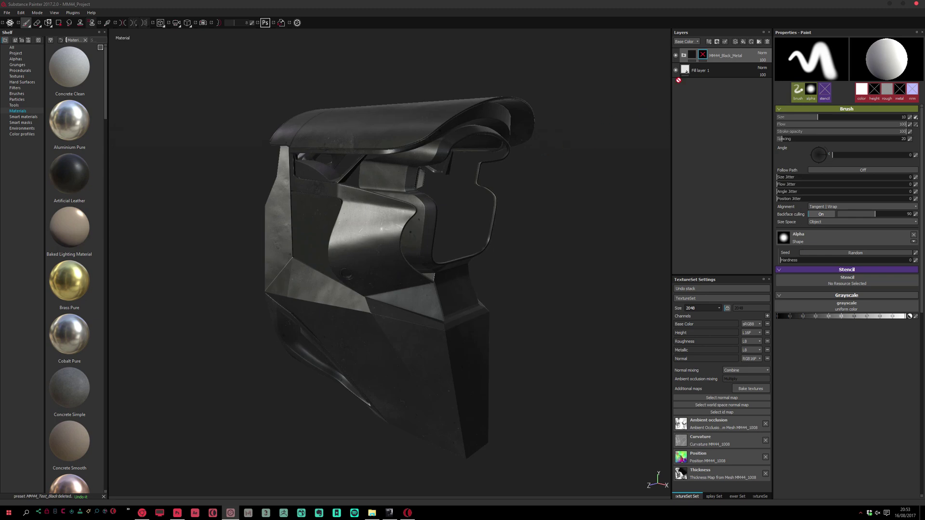
{"action": "right_click", "coordinate": [702, 57]}
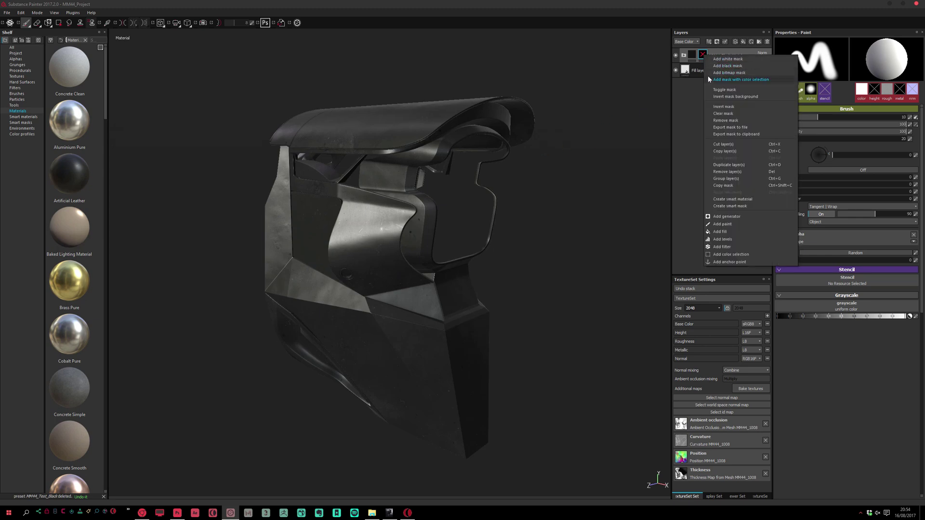
{"action": "left_click", "coordinate": [710, 120]}
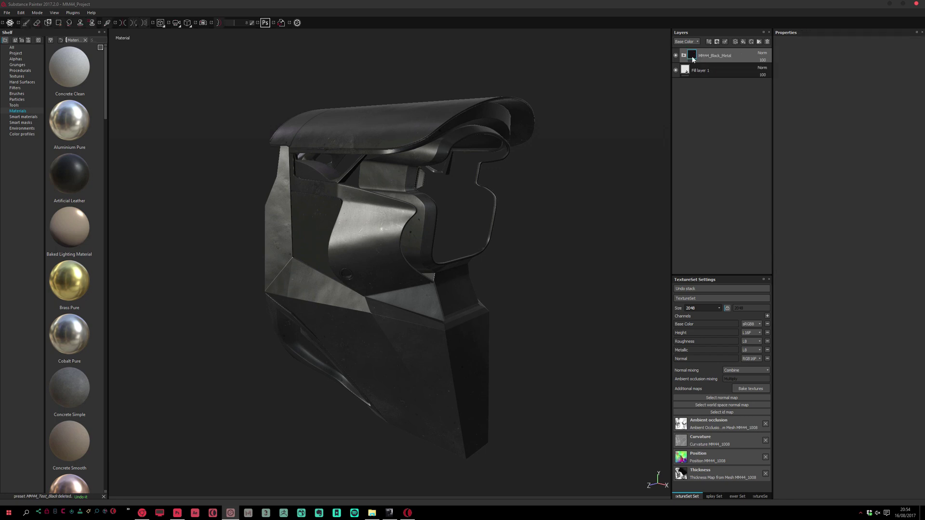
Step: Add a white mask to the MM44_Black_Metal folder and enable it
{"action": "right_click", "coordinate": [694, 57]}
{"action": "left_click", "coordinate": [707, 62]}
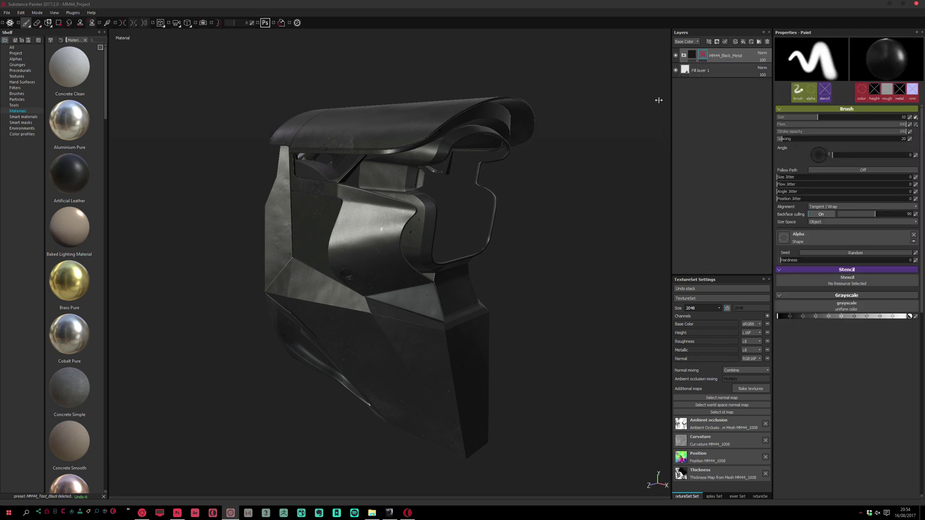
{"action": "right_click", "coordinate": [702, 53]}
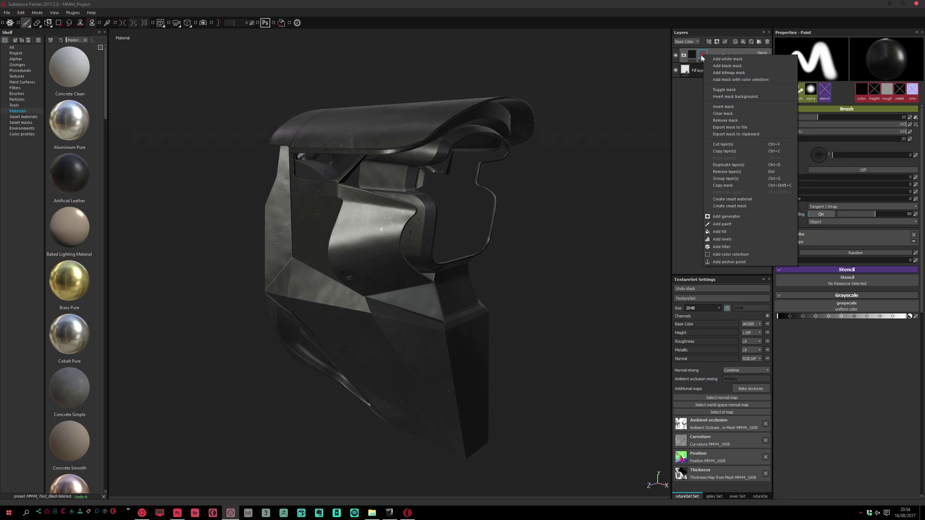
{"action": "left_click", "coordinate": [722, 89]}
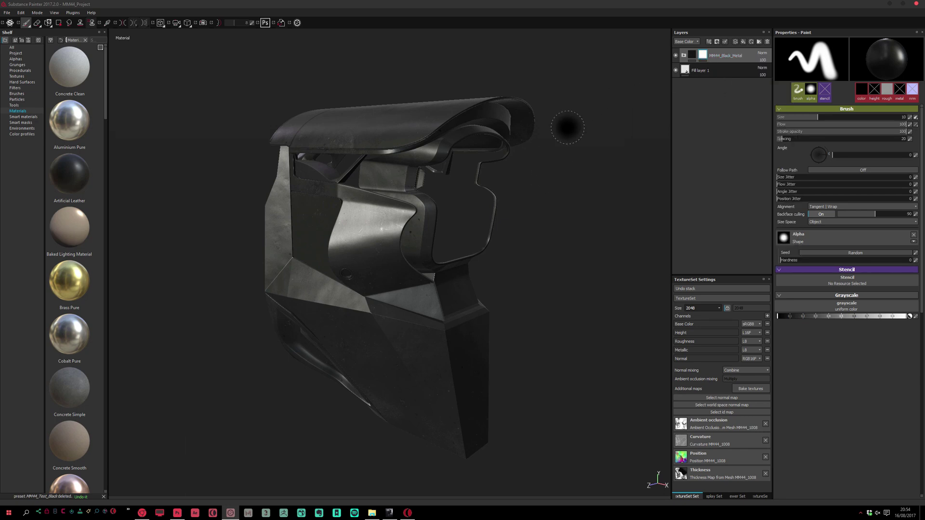
{"action": "mouse_move", "coordinate": [533, 217]}
{"action": "left_mouse_down", "text": "alt"}
{"action": "mouse_move", "coordinate": [434, 185]}
{"action": "mouse_move", "coordinate": [440, 213]}
{"action": "mouse_move", "coordinate": [488, 186]}
{"action": "mouse_move", "coordinate": [477, 188]}
{"action": "mouse_move", "coordinate": [479, 207]}
{"action": "mouse_move", "coordinate": [499, 202]}
{"action": "left_mouse_up", "text": "alt"}
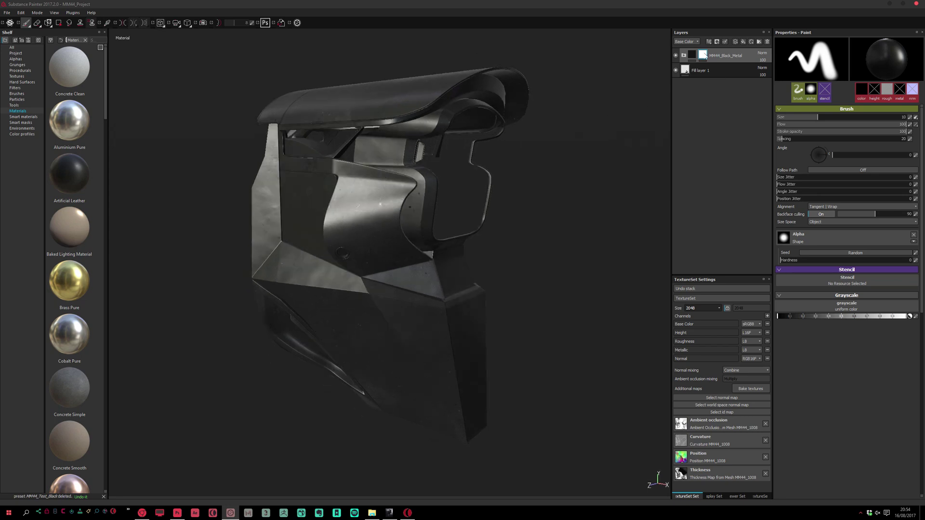
Step: Add an MG Metal Edge Wear generator to the MM44_Black_Metal folder's mask and turn on its Invert option
{"action": "right_click", "coordinate": [704, 56]}
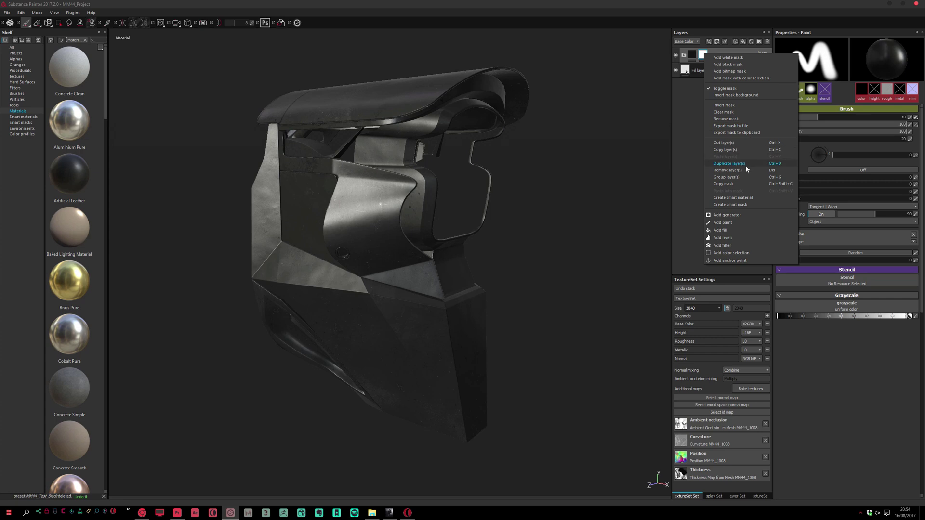
{"action": "left_click", "coordinate": [728, 215]}
{"action": "left_click", "coordinate": [827, 57]}
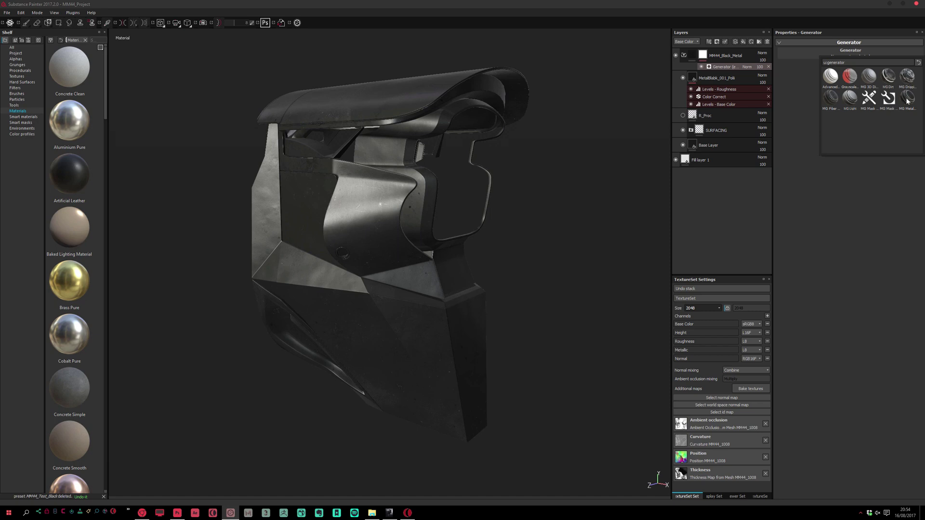
{"action": "mouse_move", "coordinate": [913, 104]}
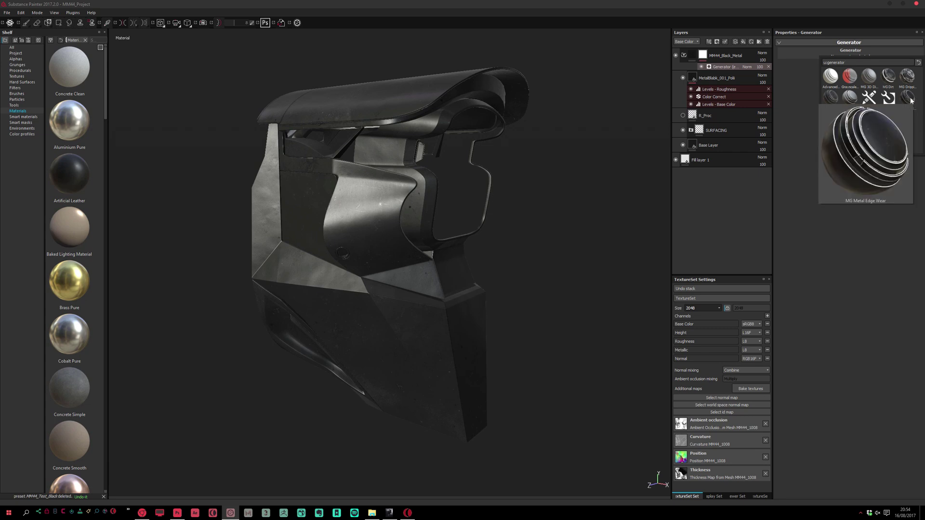
{"action": "left_click", "coordinate": [909, 101]}
{"action": "left_click_drag", "start_coordinate": [568, 179], "coordinate": [539, 173], "text": "alt"}
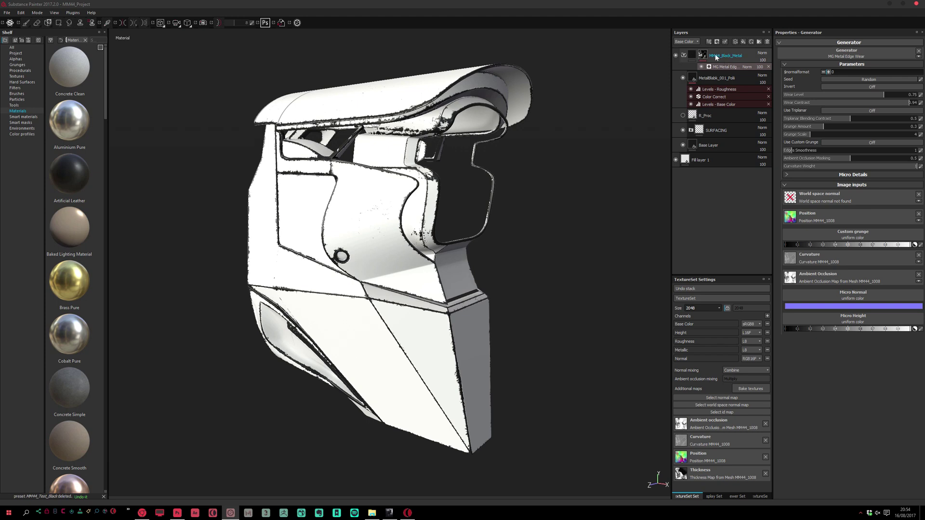
{"action": "left_click", "coordinate": [840, 86]}
{"action": "left_click_drag", "start_coordinate": [532, 148], "coordinate": [539, 166], "text": "alt"}
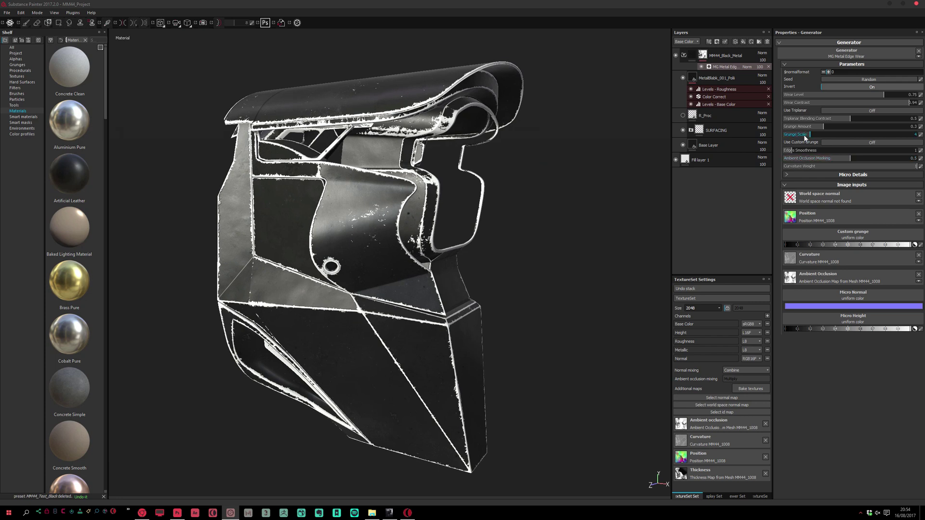
Step: Set the Metal Edge Wear generator's Grunge Amount to 0.37 and its Triplanar Blending Contrast to 0.58
{"action": "left_click_drag", "start_coordinate": [802, 129], "coordinate": [861, 119]}
{"action": "left_click", "coordinate": [834, 119]}
{"action": "left_click_drag", "start_coordinate": [459, 236], "coordinate": [451, 196], "text": "alt"}
{"action": "right_click_drag", "start_coordinate": [450, 196], "coordinate": [512, 221], "text": "alt"}
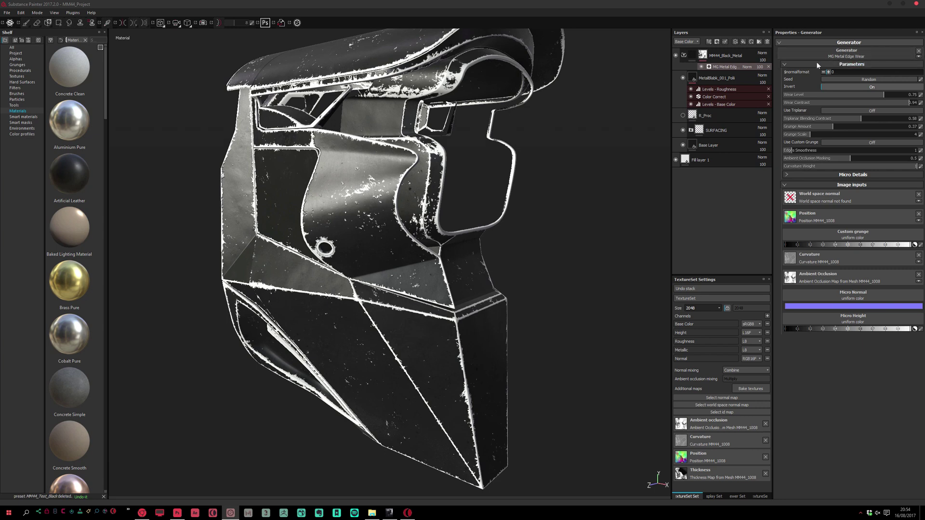
{"action": "left_click_drag", "start_coordinate": [537, 140], "coordinate": [463, 161], "text": "alt"}
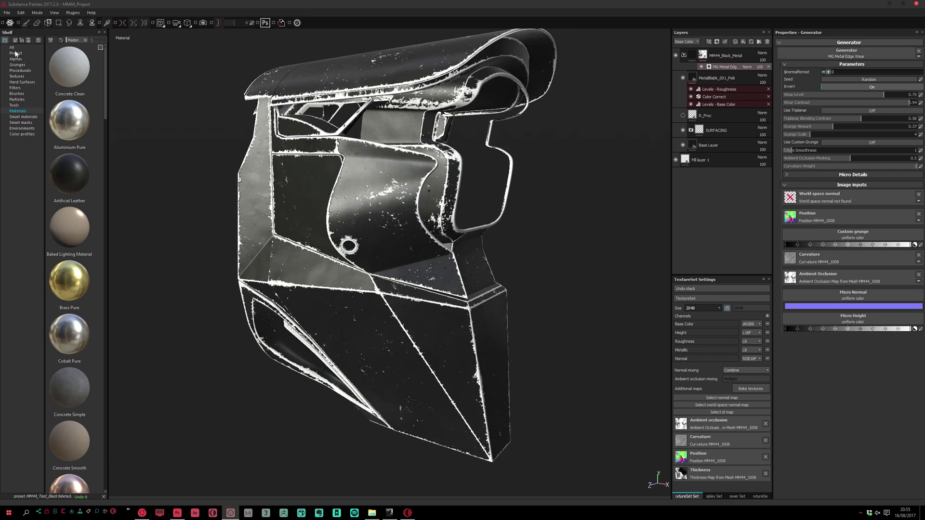
Step: Show the smart masks in the shelf and browse their previews
{"action": "left_click", "coordinate": [20, 123]}
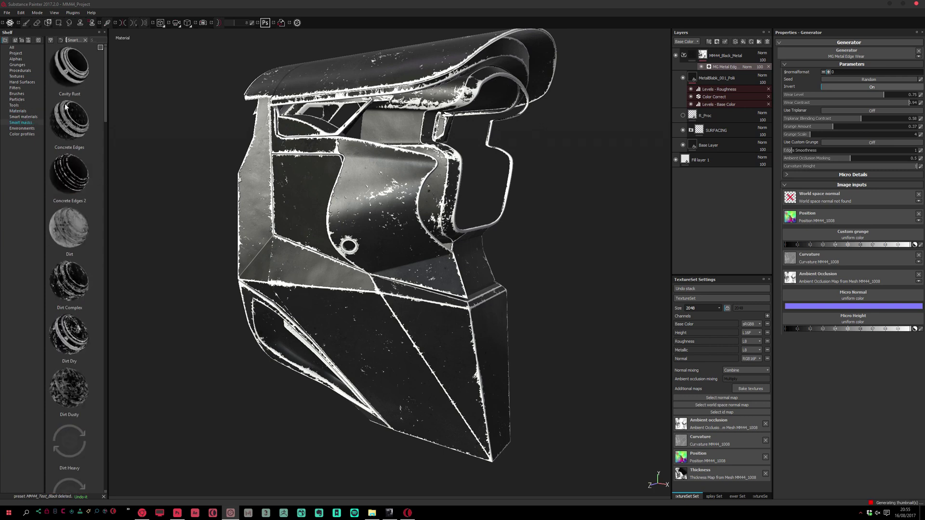
{"action": "mouse_move", "coordinate": [69, 195]}
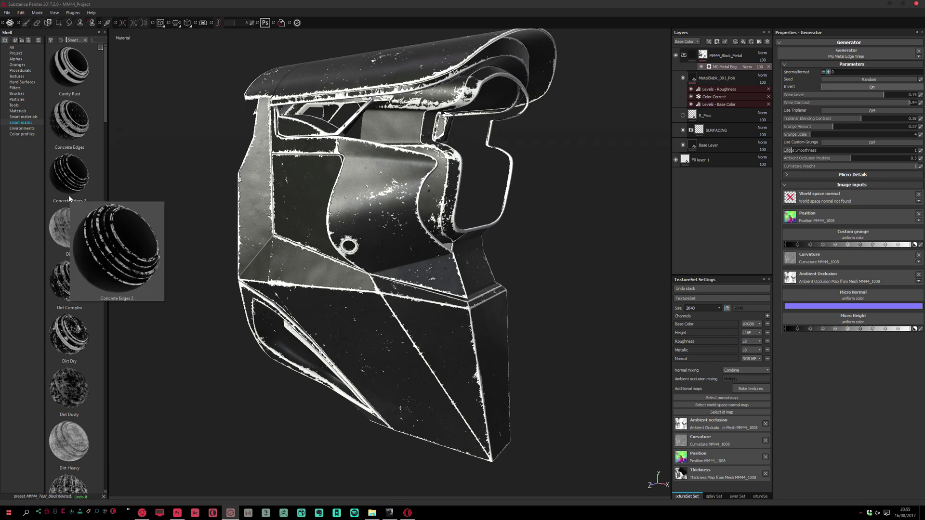
{"action": "mouse_move", "coordinate": [105, 93]}
{"action": "left_mouse_down"}
{"action": "mouse_move", "coordinate": [124, 466]}
{"action": "mouse_move", "coordinate": [102, 108]}
{"action": "mouse_move", "coordinate": [61, 19]}
{"action": "left_mouse_up"}
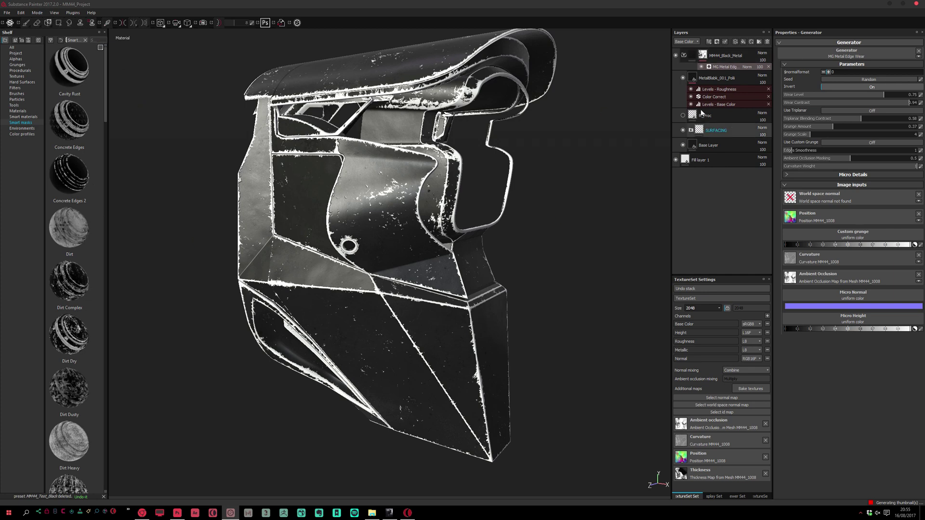
Step: Remove the MG Metal Edge Wear generator from the MM44_Black_Metal folder's mask
{"action": "right_click", "coordinate": [718, 68]}
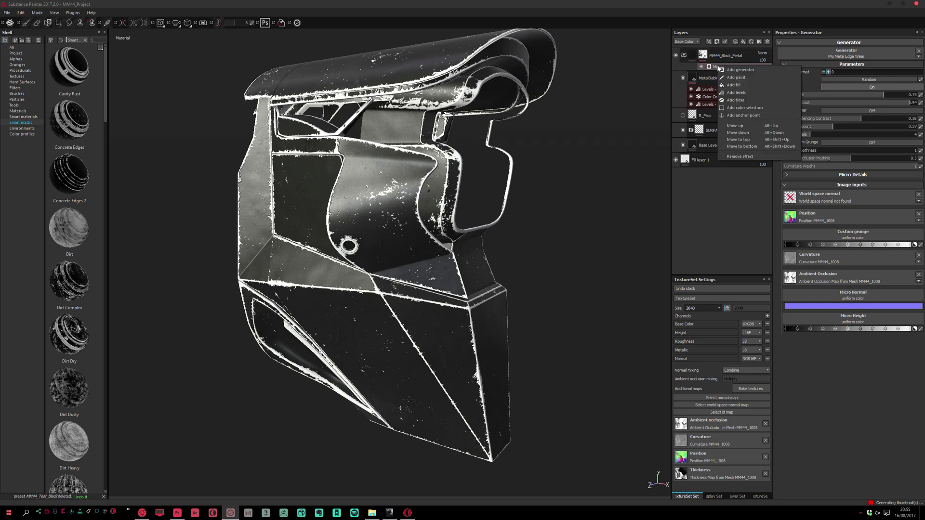
{"action": "left_click", "coordinate": [739, 157]}
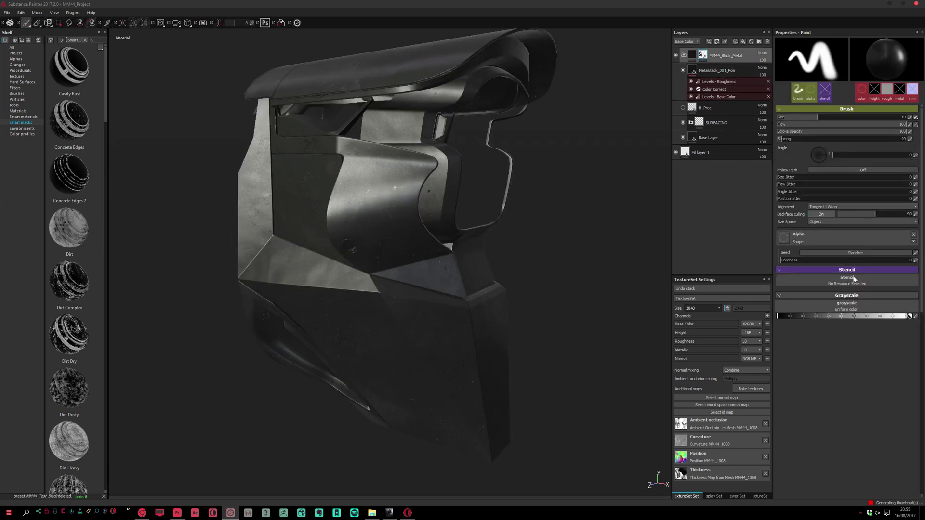
{"action": "right_click", "coordinate": [702, 55]}
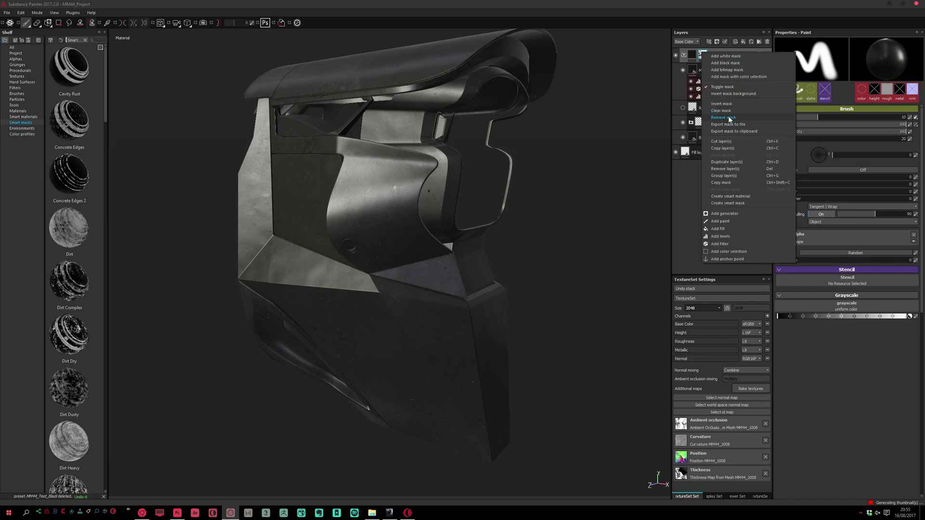
{"action": "key", "text": "Escape"}
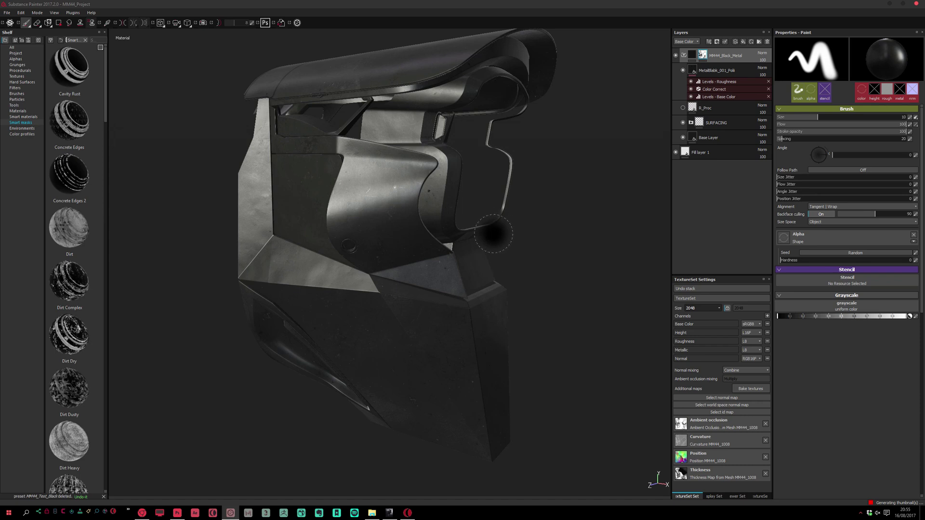
Step: Apply the Edge Damages smart mask to the MM44_Black_Metal folder and turn on Global Invert in its mask editor
{"action": "key", "text": "x"}
{"action": "left_click_drag", "start_coordinate": [502, 221], "coordinate": [551, 155], "text": "alt"}
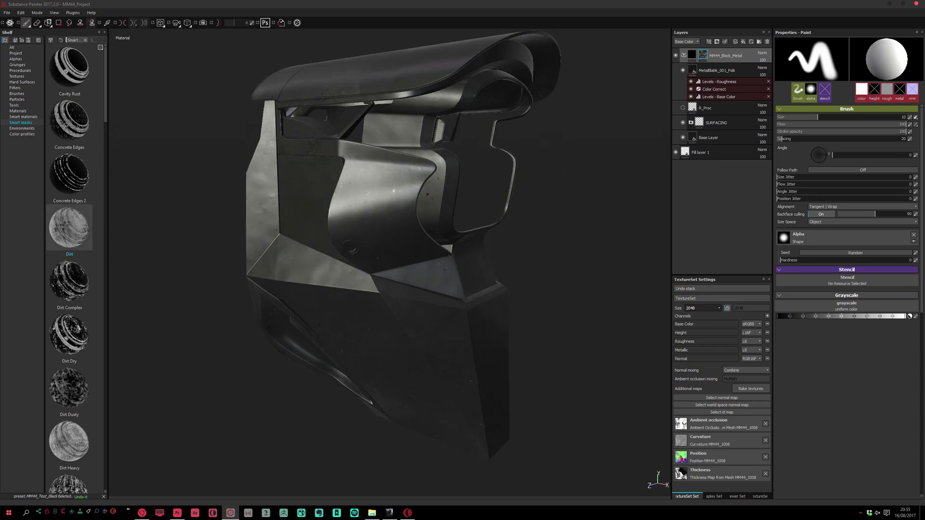
{"action": "left_click_drag", "start_coordinate": [106, 118], "coordinate": [115, 228]}
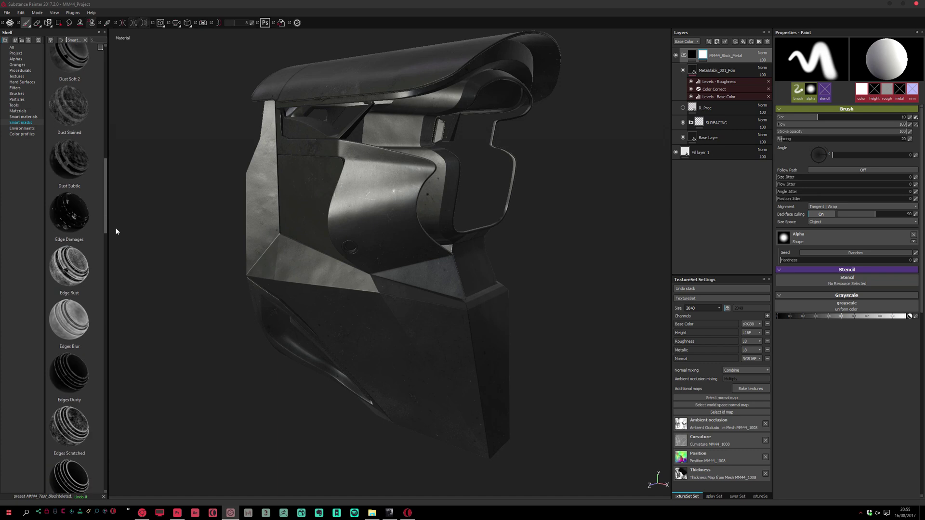
{"action": "left_click", "coordinate": [82, 214]}
{"action": "mouse_move", "coordinate": [106, 223]}
{"action": "left_mouse_down"}
{"action": "mouse_move", "coordinate": [131, 314]}
{"action": "mouse_move", "coordinate": [116, 214]}
{"action": "left_mouse_up"}
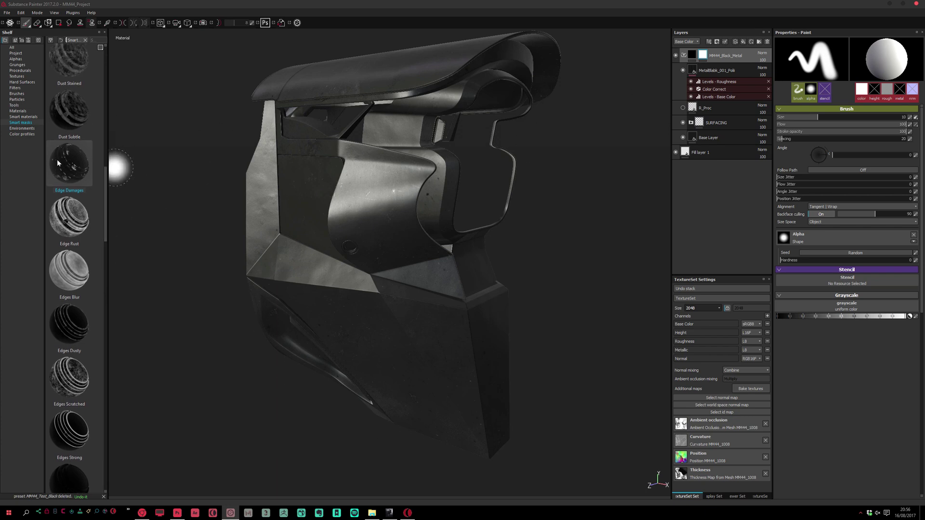
{"action": "left_click_drag", "start_coordinate": [67, 169], "coordinate": [708, 57]}
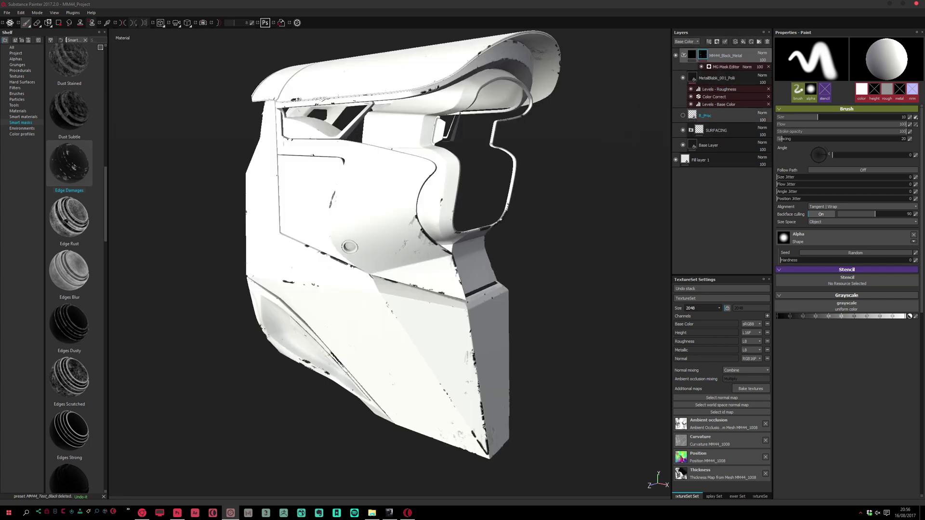
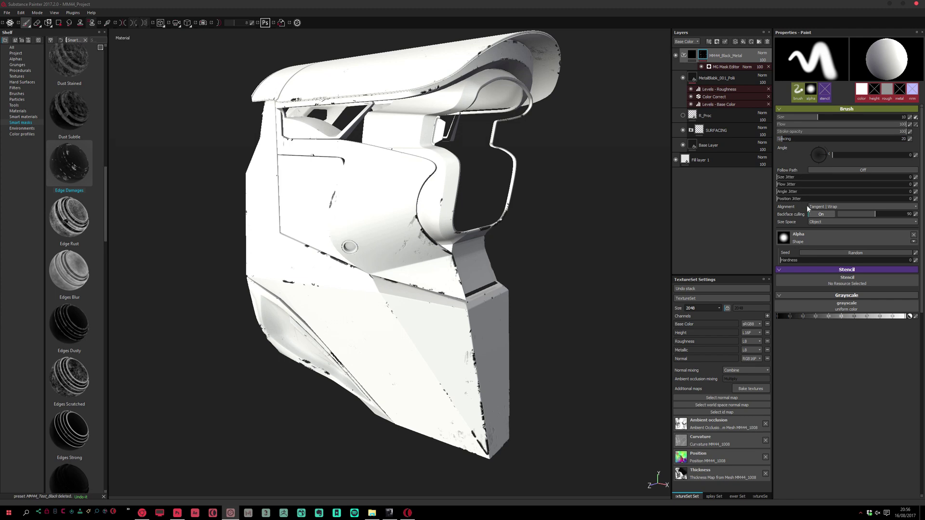
{"action": "left_click", "coordinate": [725, 68]}
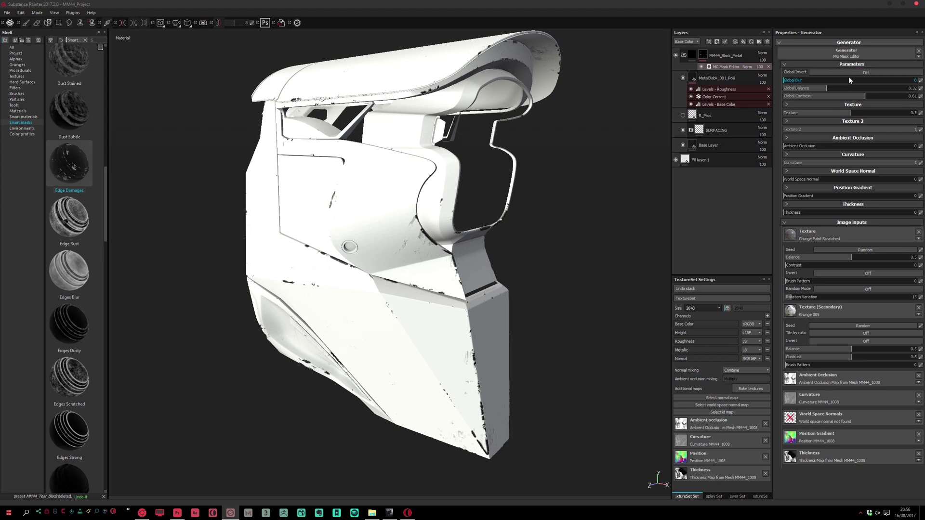
{"action": "left_click", "coordinate": [826, 71]}
Step: Compare the helmet with the robot reference image and examine the edge damage on its surfaces up close
{"action": "mouse_move", "coordinate": [543, 184]}
{"action": "left_mouse_down", "text": "alt"}
{"action": "mouse_move", "coordinate": [572, 175]}
{"action": "mouse_move", "coordinate": [563, 168]}
{"action": "mouse_move", "coordinate": [530, 183]}
{"action": "left_mouse_up", "text": "alt"}
{"action": "key", "text": "alt+Tab"}
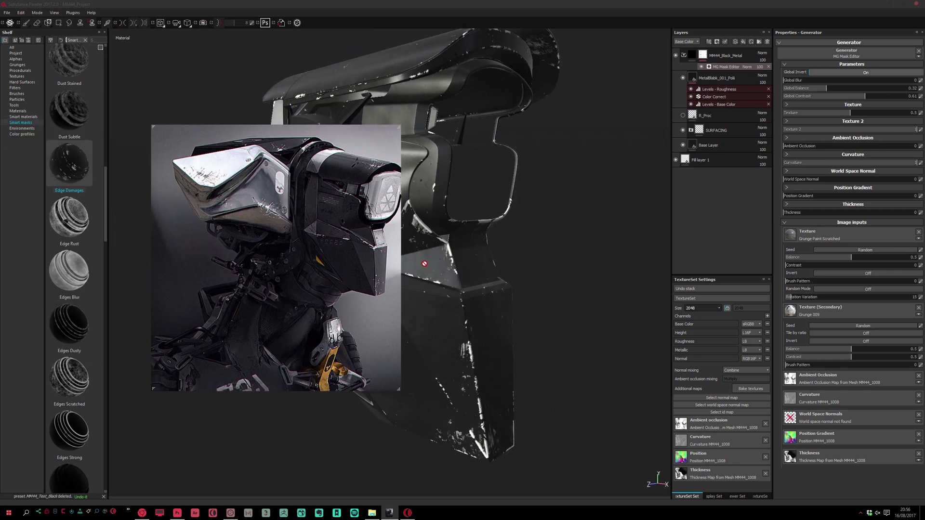
{"action": "key", "text": "alt+Tab"}
{"action": "mouse_move", "coordinate": [448, 263]}
{"action": "left_mouse_down", "text": "alt"}
{"action": "mouse_move", "coordinate": [326, 279]}
{"action": "mouse_move", "coordinate": [320, 262]}
{"action": "mouse_move", "coordinate": [395, 240]}
{"action": "mouse_move", "coordinate": [374, 265]}
{"action": "mouse_move", "coordinate": [355, 212]}
{"action": "mouse_move", "coordinate": [309, 228]}
{"action": "mouse_move", "coordinate": [419, 156]}
{"action": "mouse_move", "coordinate": [371, 215]}
{"action": "left_mouse_up", "text": "alt"}
{"action": "scroll", "coordinate": [386, 244], "scroll_direction": "up", "scroll_amount": 5}
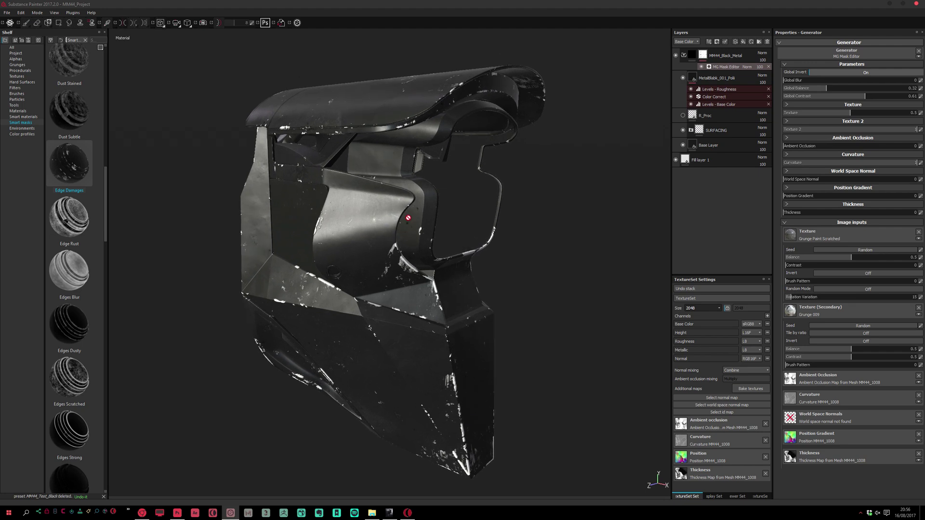
{"action": "scroll", "coordinate": [395, 217], "scroll_direction": "up", "scroll_amount": 5}
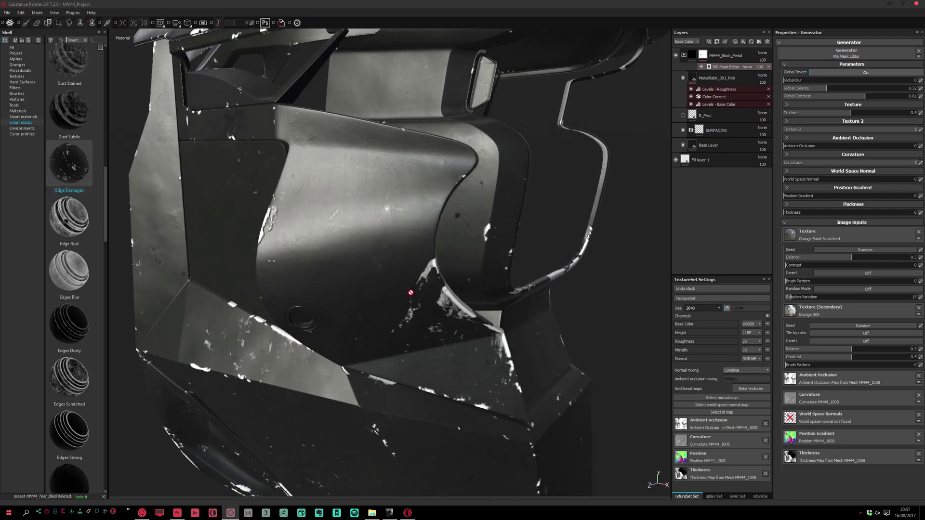
{"action": "left_click_drag", "start_coordinate": [410, 293], "coordinate": [340, 218], "text": "alt"}
{"action": "scroll", "coordinate": [453, 297], "scroll_direction": "up", "scroll_amount": 5}
{"action": "scroll", "coordinate": [460, 296], "scroll_direction": "down", "scroll_amount": 6}
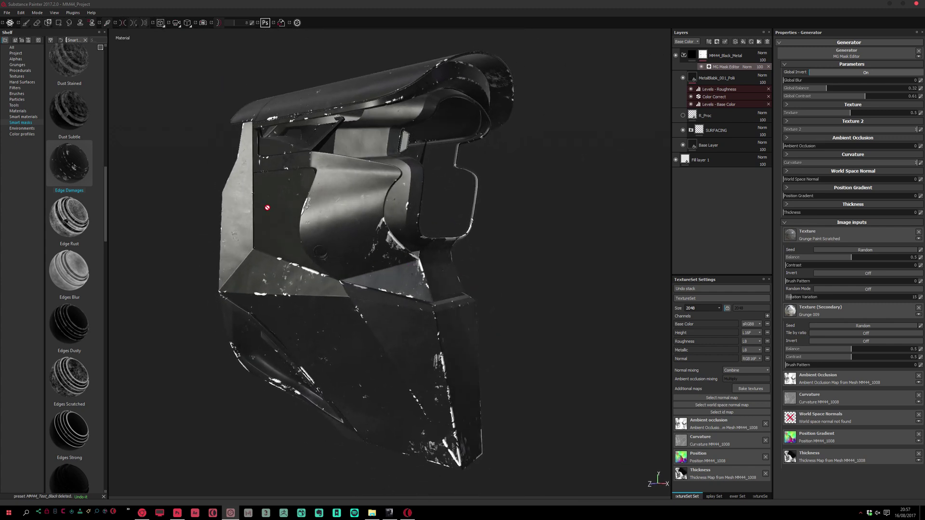
Step: Add the Edges Dusty smart mask to the MM44_Black_Metal folder and turn on its Global Invert
{"action": "scroll", "coordinate": [107, 197], "scroll_direction": "down", "scroll_amount": 3}
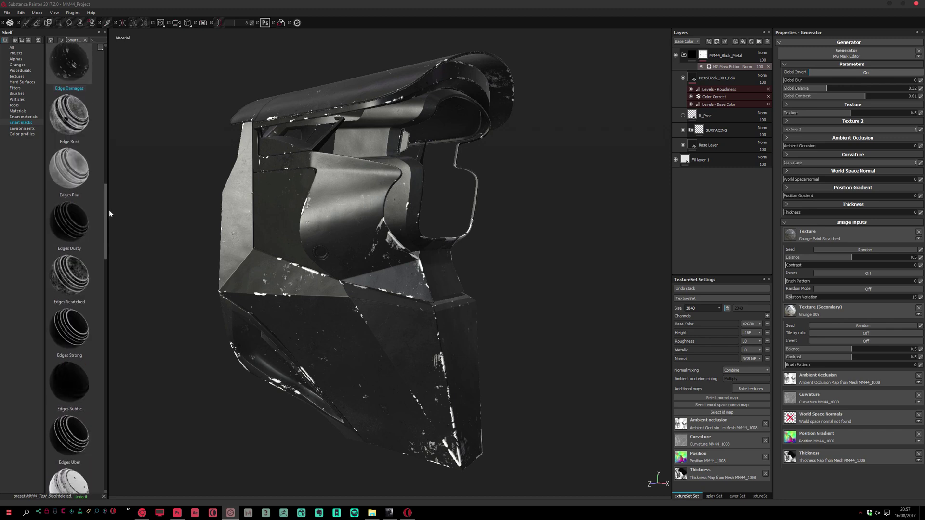
{"action": "scroll", "coordinate": [108, 210], "scroll_direction": "down", "scroll_amount": 2}
{"action": "mouse_move", "coordinate": [79, 212]}
{"action": "left_mouse_down"}
{"action": "mouse_move", "coordinate": [292, 234]}
{"action": "mouse_move", "coordinate": [698, 89]}
{"action": "mouse_move", "coordinate": [711, 67]}
{"action": "left_mouse_up"}
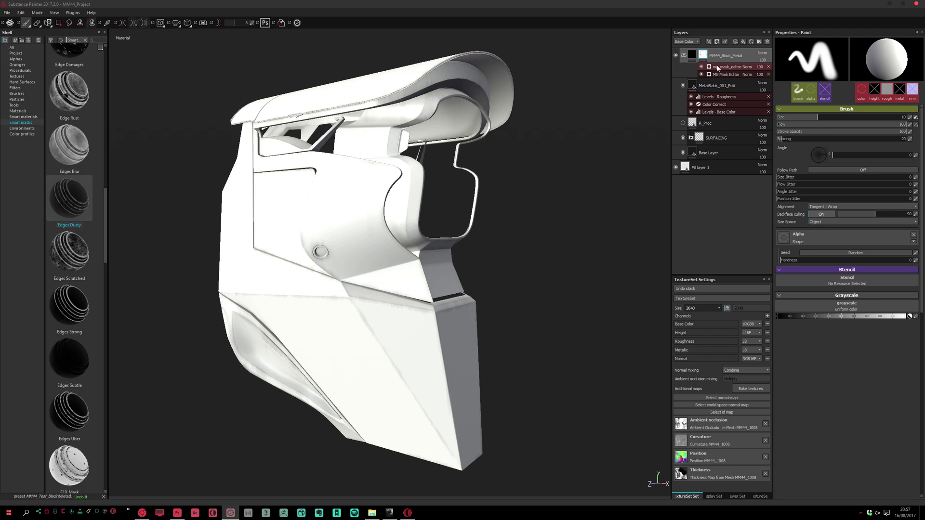
{"action": "left_click", "coordinate": [739, 76]}
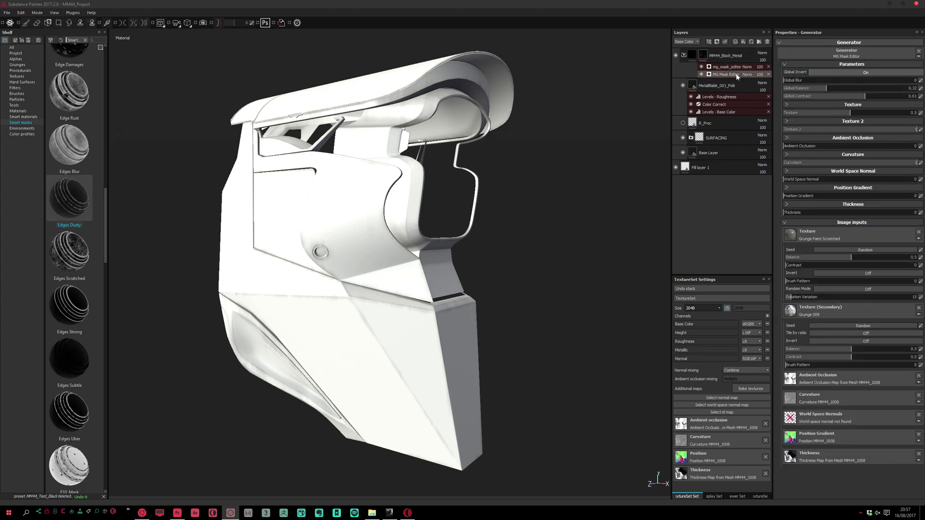
{"action": "left_click", "coordinate": [733, 67]}
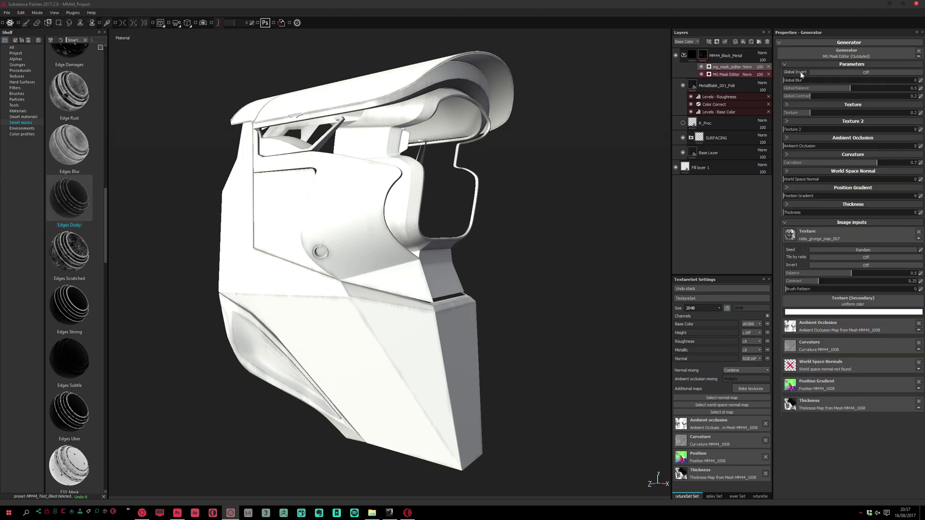
{"action": "left_click", "coordinate": [810, 72]}
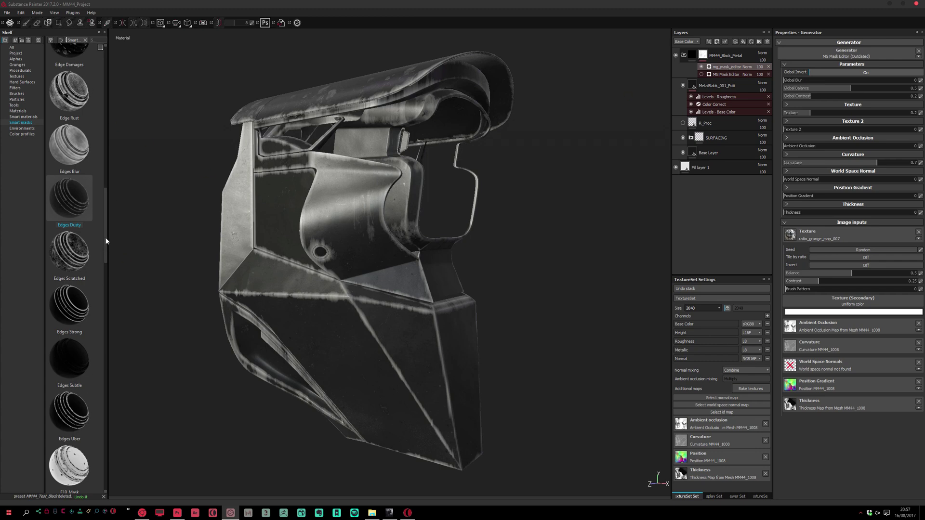
Step: Remove the Edges Dusty mask editor effect from the MM44_Black_Metal folder's mask
{"action": "scroll", "coordinate": [103, 239], "scroll_direction": "down", "scroll_amount": 3}
{"action": "left_click_drag", "start_coordinate": [103, 250], "coordinate": [121, 309]}
{"action": "left_click", "coordinate": [769, 67]}
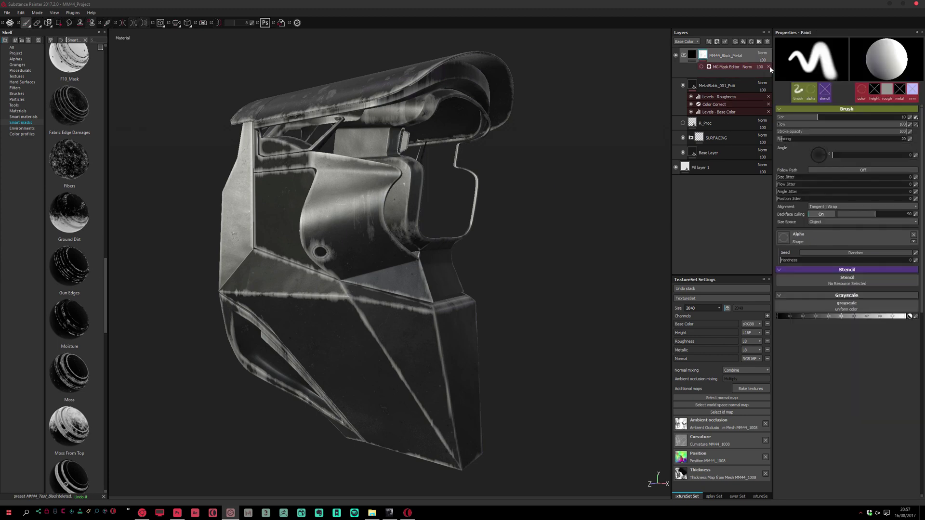
Step: Add the Gun Edges smart mask to the MM44_Black_Metal folder and turn on Global Invert in its mask editor
{"action": "mouse_move", "coordinate": [72, 279]}
{"action": "left_mouse_down"}
{"action": "mouse_move", "coordinate": [289, 276]}
{"action": "mouse_move", "coordinate": [742, 67]}
{"action": "left_mouse_up"}
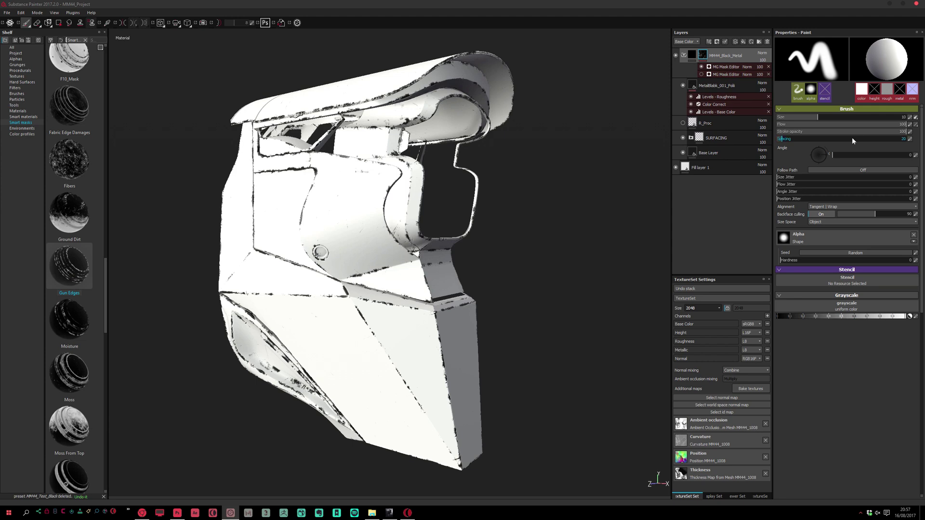
{"action": "left_click", "coordinate": [726, 70]}
{"action": "left_click", "coordinate": [837, 70]}
{"action": "left_click_drag", "start_coordinate": [506, 215], "coordinate": [603, 193], "text": "alt"}
Step: Hide the Gun Edges mask editor, add the Paint Old Small Cracks smart mask to the MM44_Black_Metal folder and turn on its Invert
{"action": "left_click", "coordinate": [701, 67]}
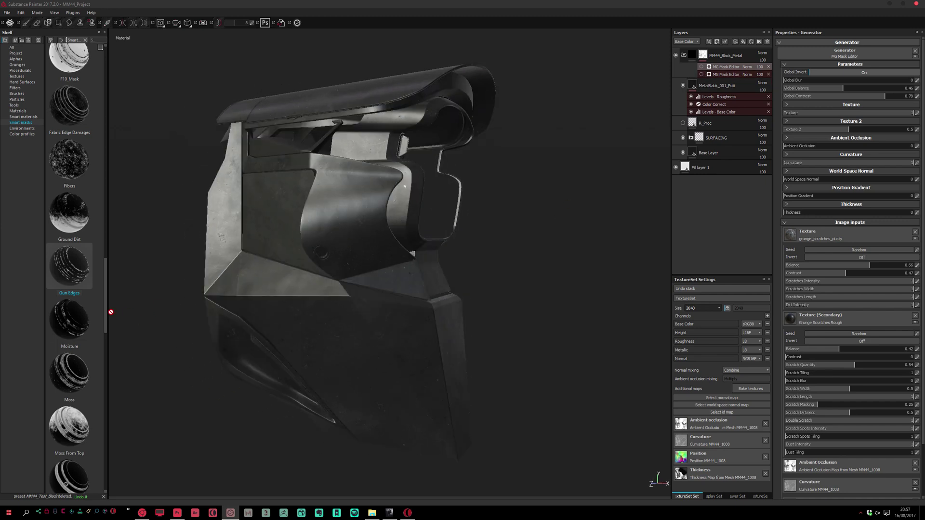
{"action": "left_click_drag", "start_coordinate": [104, 312], "coordinate": [117, 386]}
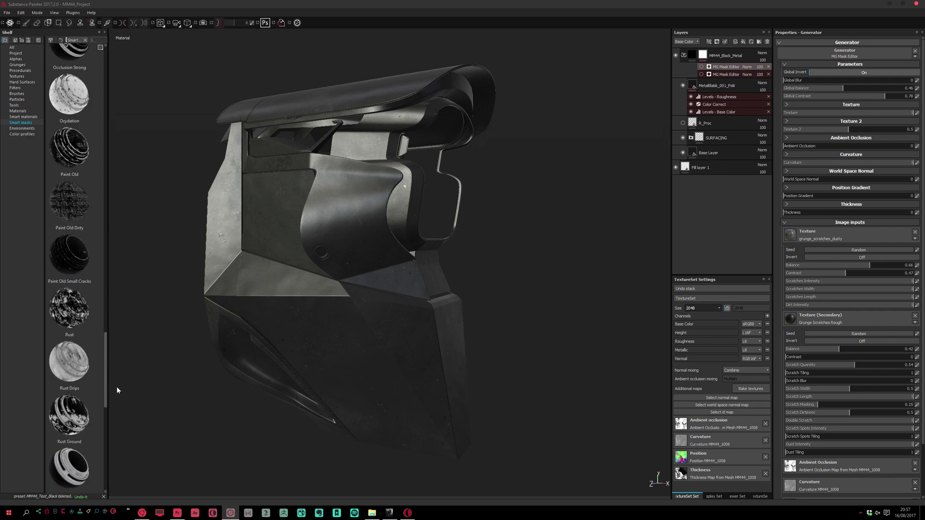
{"action": "mouse_move", "coordinate": [117, 387]}
{"action": "left_mouse_down"}
{"action": "mouse_move", "coordinate": [123, 433]}
{"action": "mouse_move", "coordinate": [120, 371]}
{"action": "left_mouse_up"}
{"action": "mouse_move", "coordinate": [82, 311]}
{"action": "left_mouse_down"}
{"action": "mouse_move", "coordinate": [706, 62]}
{"action": "mouse_move", "coordinate": [721, 43]}
{"action": "mouse_move", "coordinate": [712, 53]}
{"action": "left_mouse_up"}
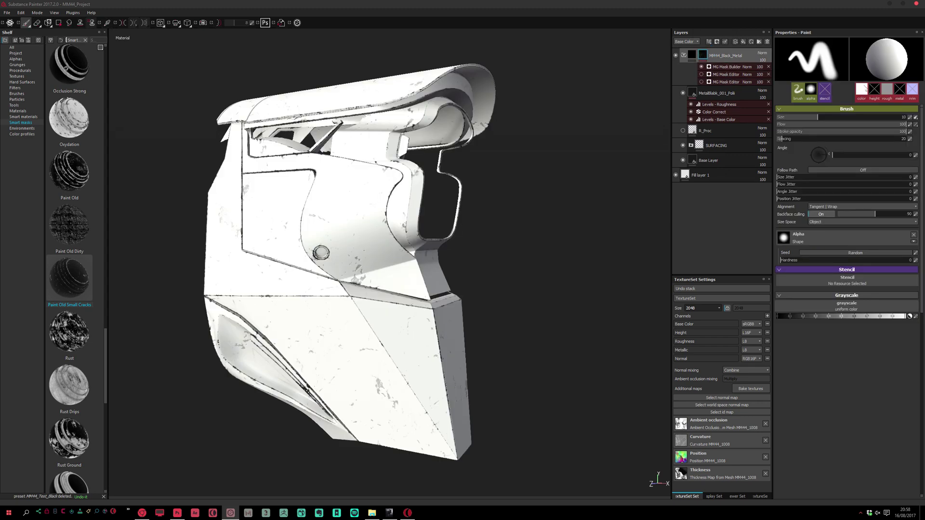
{"action": "left_click", "coordinate": [730, 69]}
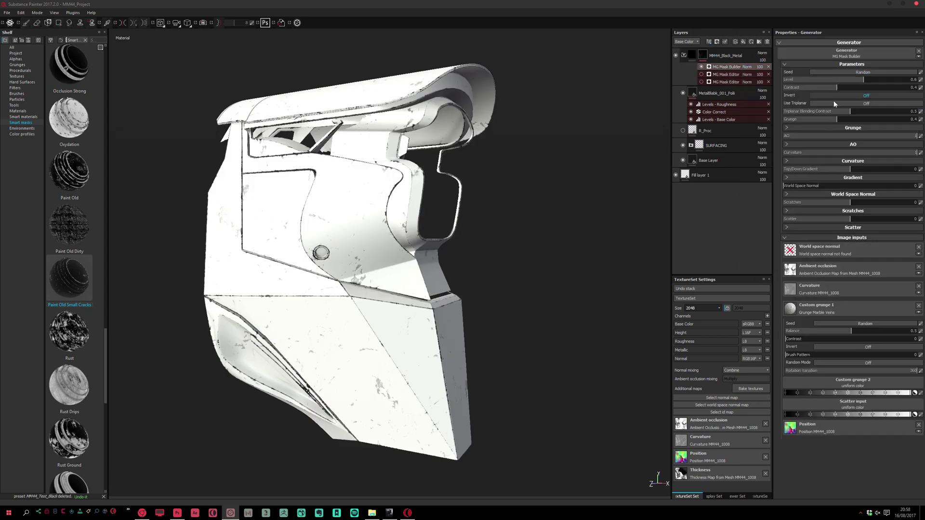
{"action": "left_click", "coordinate": [826, 95]}
{"action": "left_click_drag", "start_coordinate": [612, 217], "coordinate": [551, 219], "text": "alt"}
{"action": "scroll", "coordinate": [377, 325], "scroll_direction": "up", "scroll_amount": 5}
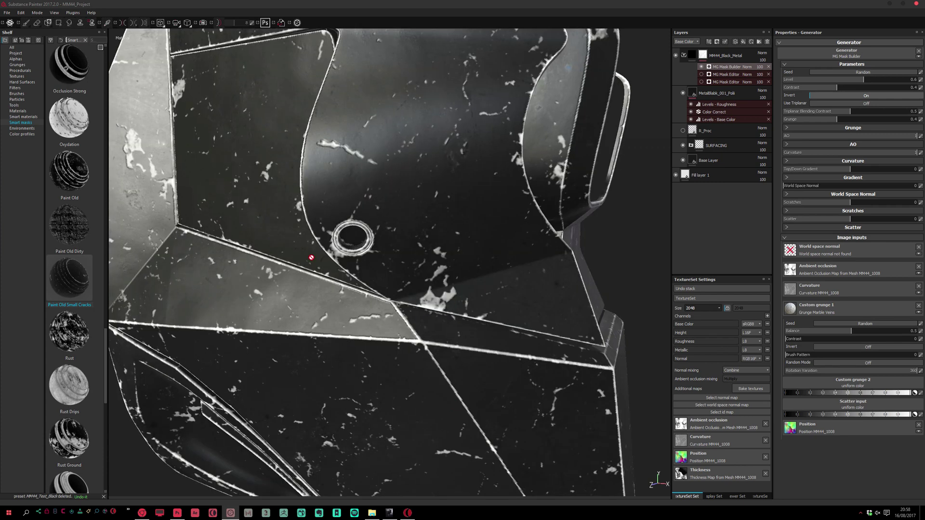
{"action": "scroll", "coordinate": [378, 325], "scroll_direction": "up", "scroll_amount": 2}
{"action": "scroll", "coordinate": [340, 211], "scroll_direction": "down", "scroll_amount": 5}
{"action": "left_click_drag", "start_coordinate": [340, 211], "coordinate": [520, 201], "text": "alt"}
Step: Remove the Gun Edges mask editor and the Paint Old Small Cracks mask builder from the folder's mask, leaving the original mask editor active
{"action": "left_click", "coordinate": [702, 67]}
{"action": "left_click", "coordinate": [701, 75]}
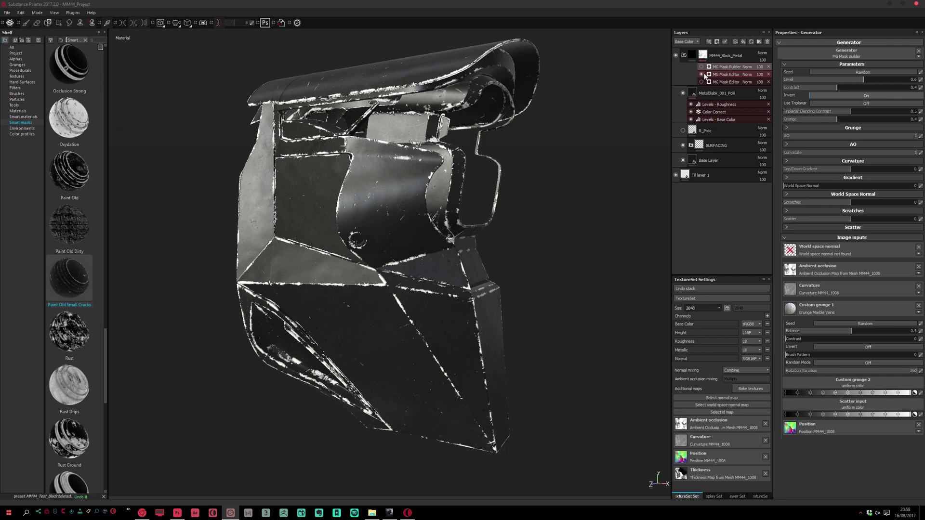
{"action": "left_click_drag", "start_coordinate": [551, 138], "coordinate": [562, 140], "text": "alt"}
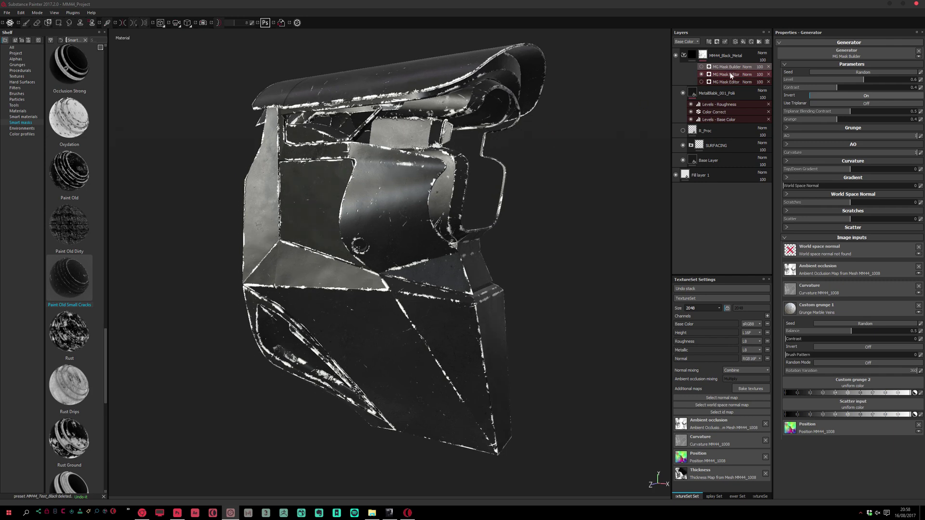
{"action": "left_click", "coordinate": [732, 76]}
{"action": "left_click", "coordinate": [769, 74]}
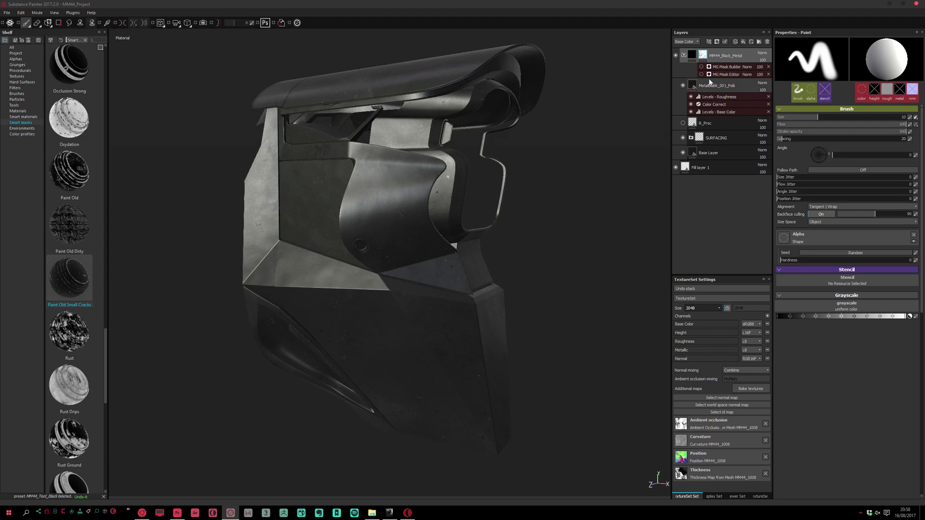
{"action": "left_click_drag", "start_coordinate": [591, 148], "coordinate": [574, 142], "text": "alt"}
{"action": "left_click", "coordinate": [768, 67]}
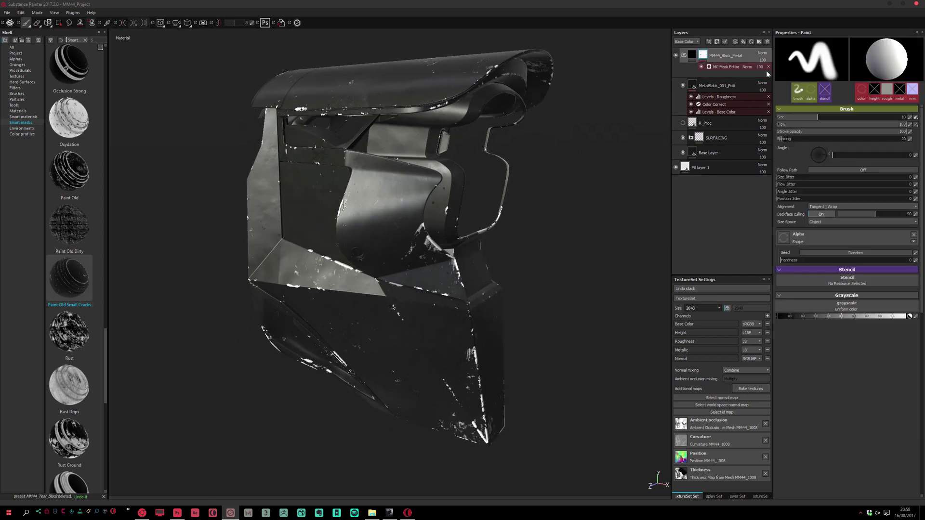
Step: Set Global Contrast to 0.54 in the MM44_Black_Metal folder's remaining mask editor
{"action": "left_click", "coordinate": [728, 67]}
{"action": "mouse_move", "coordinate": [496, 200]}
{"action": "left_mouse_down", "text": "alt"}
{"action": "mouse_move", "coordinate": [514, 207]}
{"action": "mouse_move", "coordinate": [485, 229]}
{"action": "mouse_move", "coordinate": [393, 182]}
{"action": "mouse_move", "coordinate": [427, 167]}
{"action": "mouse_move", "coordinate": [518, 237]}
{"action": "mouse_move", "coordinate": [492, 261]}
{"action": "mouse_move", "coordinate": [489, 241]}
{"action": "mouse_move", "coordinate": [486, 250]}
{"action": "left_mouse_up", "text": "alt"}
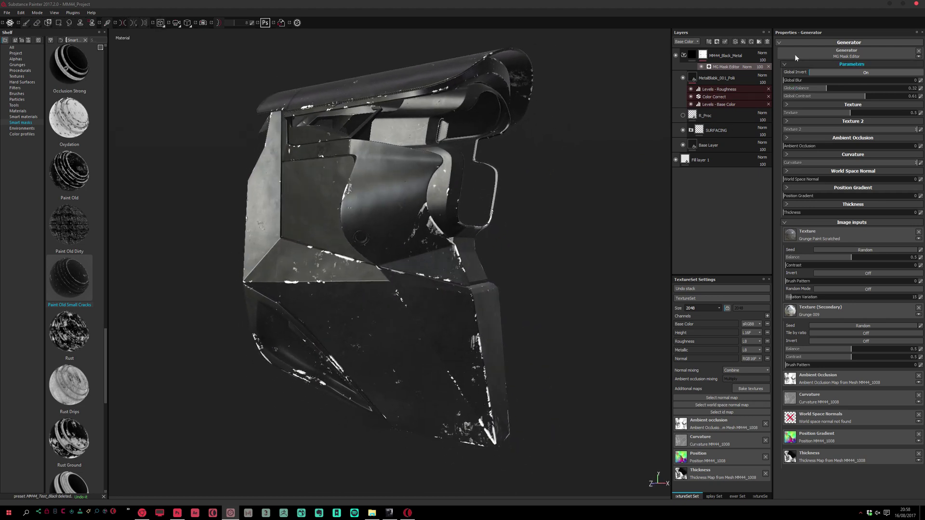
{"action": "left_click_drag", "start_coordinate": [827, 88], "coordinate": [856, 98]}
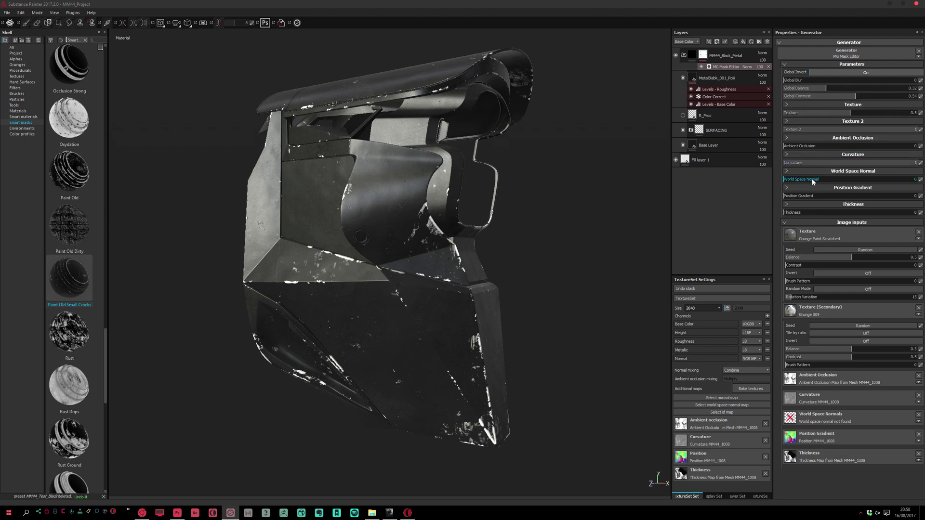
{"action": "left_click_drag", "start_coordinate": [883, 212], "coordinate": [806, 213]}
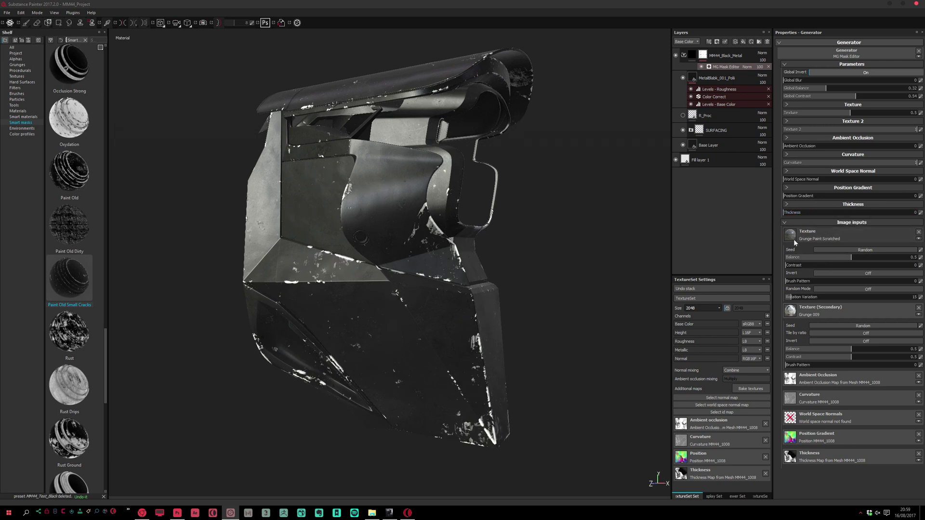
Step: Set the mask editor's Texture Balance to 0.48 with Rotation Variation 37.5, Texture (Secondary) Balance to 0.49 and Global Balance to 0.28
{"action": "mouse_move", "coordinate": [847, 261]}
{"action": "left_mouse_down"}
{"action": "mouse_move", "coordinate": [837, 260]}
{"action": "mouse_move", "coordinate": [855, 262]}
{"action": "mouse_move", "coordinate": [845, 260]}
{"action": "left_mouse_up"}
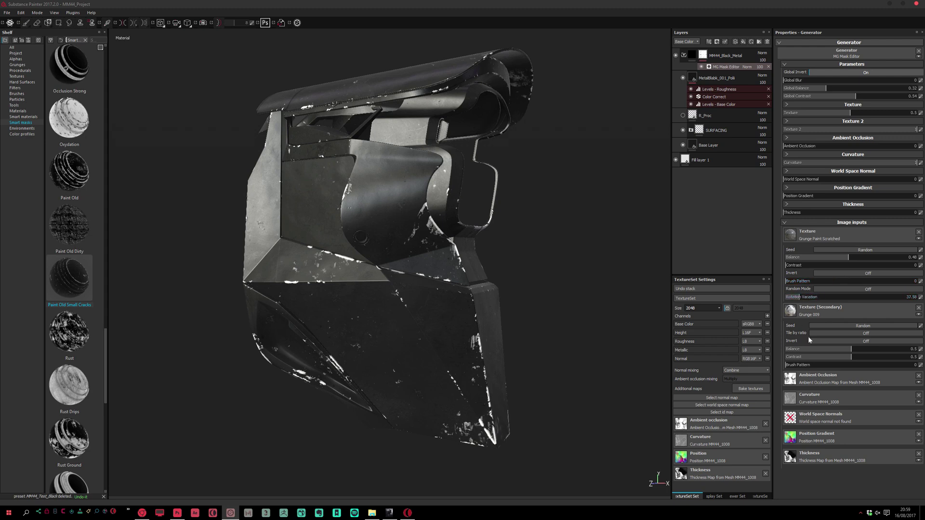
{"action": "left_click", "coordinate": [828, 351]}
{"action": "left_click_drag", "start_coordinate": [845, 352], "coordinate": [856, 352]}
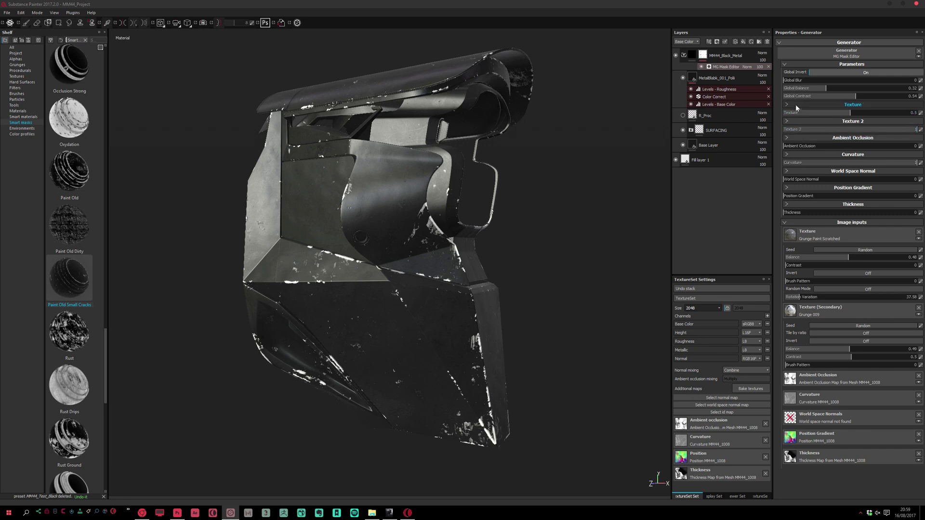
{"action": "left_click", "coordinate": [785, 223]}
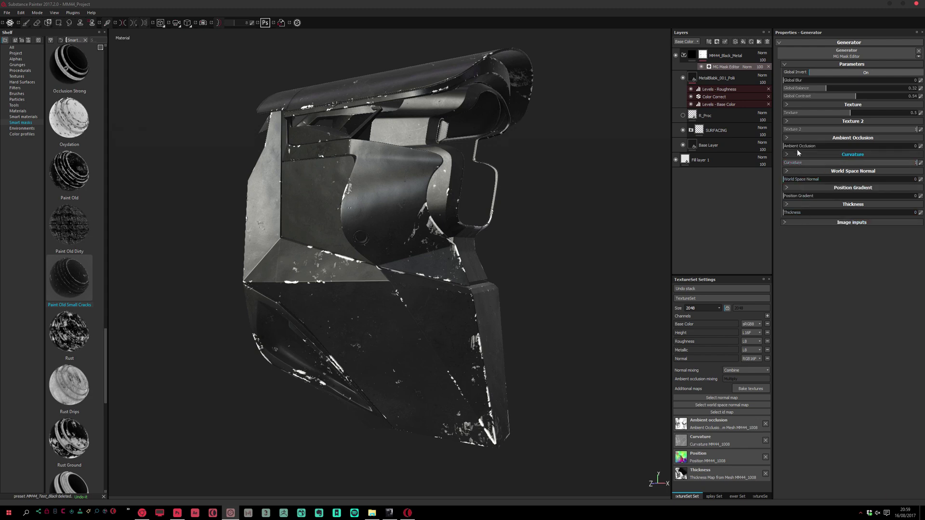
{"action": "left_click_drag", "start_coordinate": [826, 90], "coordinate": [822, 91]}
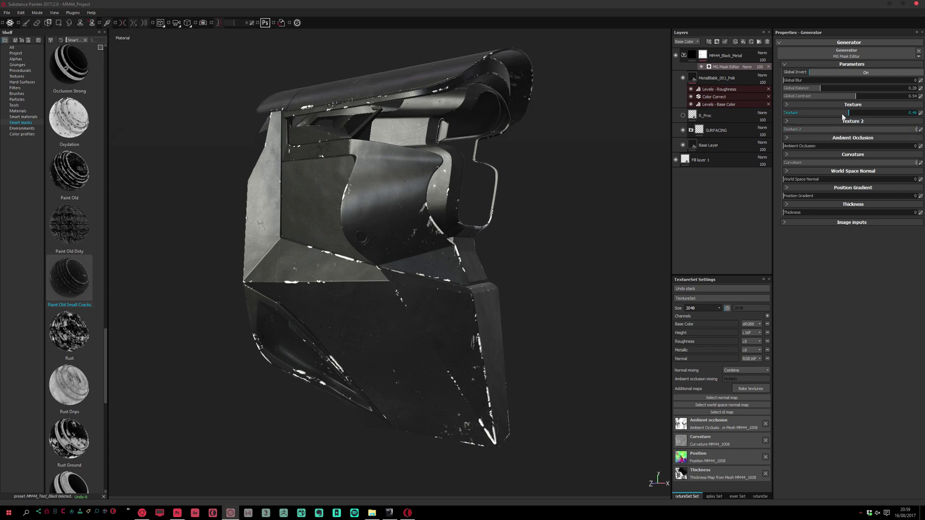
Step: Try different Texture, Texture 2 and Curvature amounts in the mask editor and restore their values
{"action": "left_click_drag", "start_coordinate": [810, 113], "coordinate": [923, 123]}
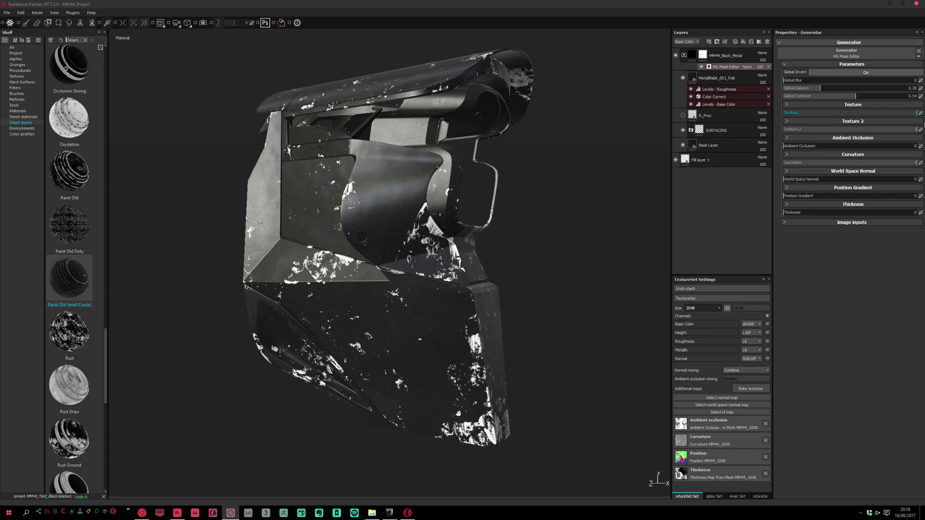
{"action": "left_click_drag", "start_coordinate": [862, 124], "coordinate": [858, 144]}
{"action": "left_click", "coordinate": [909, 130]}
{"action": "left_click_drag", "start_coordinate": [900, 130], "coordinate": [923, 152]}
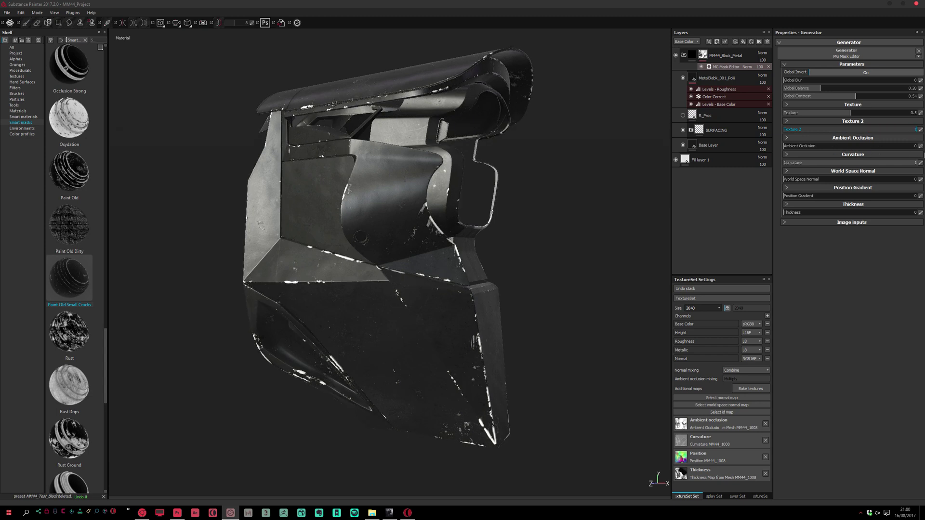
{"action": "left_click_drag", "start_coordinate": [866, 155], "coordinate": [873, 164]}
Step: Inspect the edge wear up close and expand the mask editor's Texture and Texture 2 settings
{"action": "right_click_drag", "start_coordinate": [469, 352], "coordinate": [520, 312], "text": "alt"}
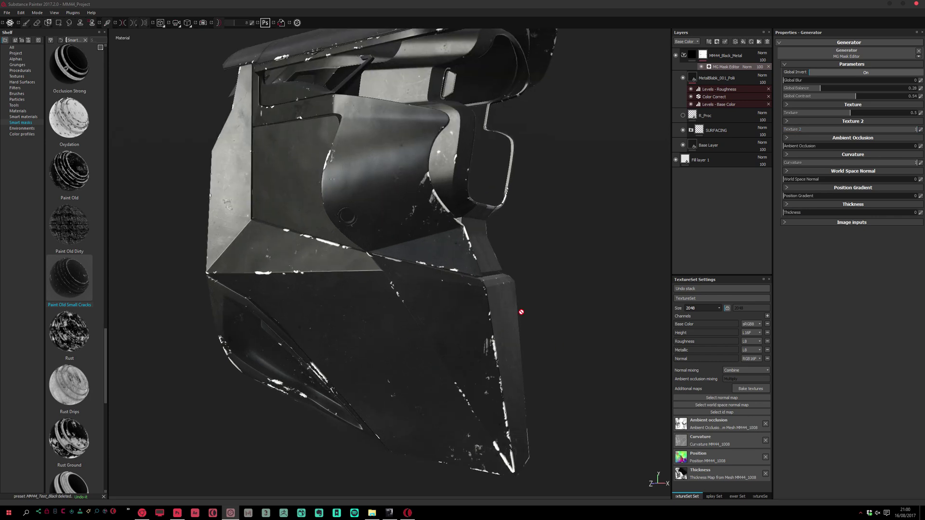
{"action": "left_click_drag", "start_coordinate": [521, 312], "coordinate": [452, 284], "text": "alt"}
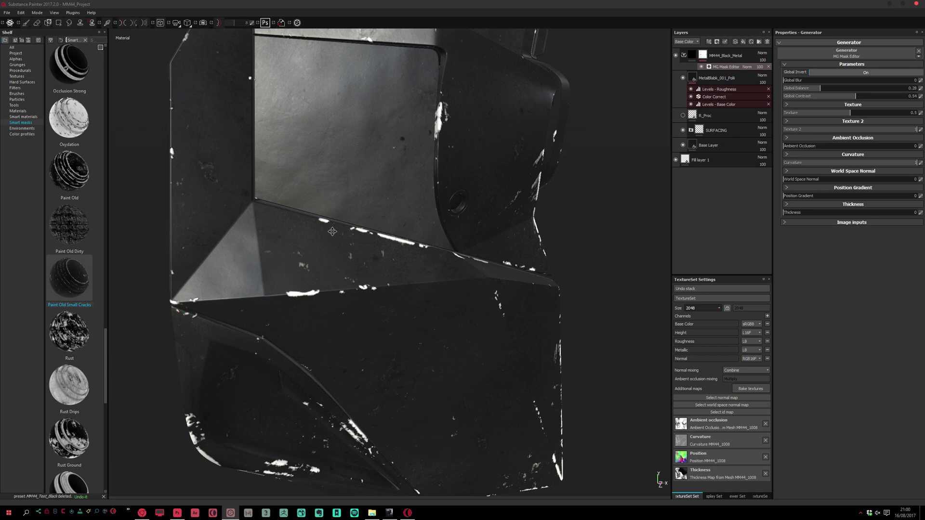
{"action": "left_click_drag", "start_coordinate": [341, 253], "coordinate": [285, 239], "text": "alt"}
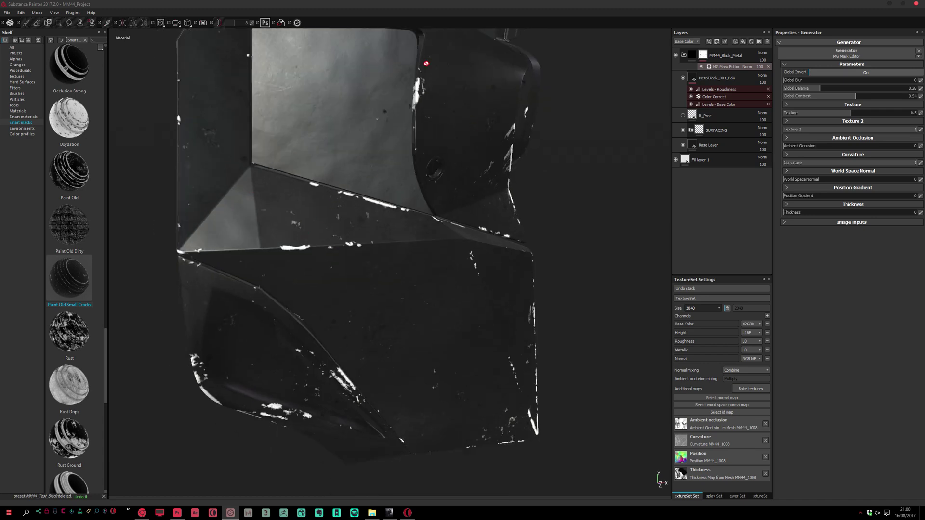
{"action": "left_click_drag", "start_coordinate": [389, 299], "coordinate": [381, 270], "text": "alt"}
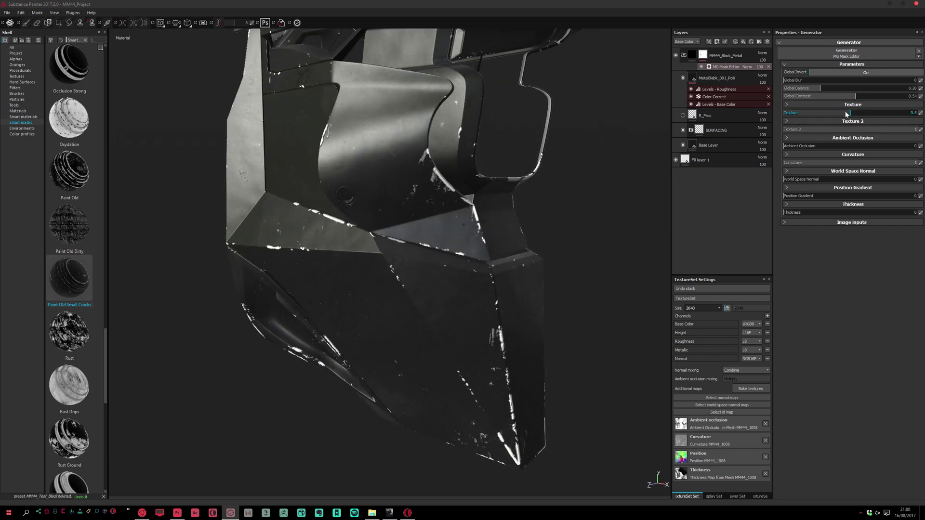
{"action": "left_click", "coordinate": [794, 123]}
{"action": "left_click", "coordinate": [791, 102]}
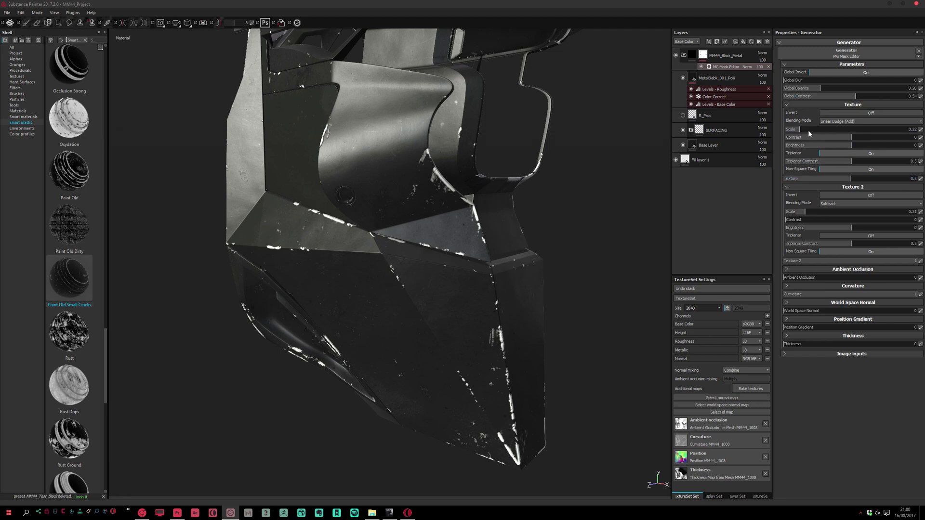
Step: Try another Texture contrast and Texture 2 brightness in the mask editor and restore the values
{"action": "left_click_drag", "start_coordinate": [881, 141], "coordinate": [891, 141]}
{"action": "key", "text": "ctrl+z"}
{"action": "mouse_move", "coordinate": [851, 227]}
{"action": "left_mouse_down"}
{"action": "mouse_move", "coordinate": [815, 229]}
{"action": "mouse_move", "coordinate": [859, 227]}
{"action": "left_mouse_up"}
{"action": "mouse_move", "coordinate": [552, 292]}
{"action": "left_mouse_down", "text": "alt"}
{"action": "mouse_move", "coordinate": [572, 283]}
{"action": "mouse_move", "coordinate": [560, 305]}
{"action": "left_mouse_up", "text": "alt"}
{"action": "left_click_drag", "start_coordinate": [810, 227], "coordinate": [852, 228]}
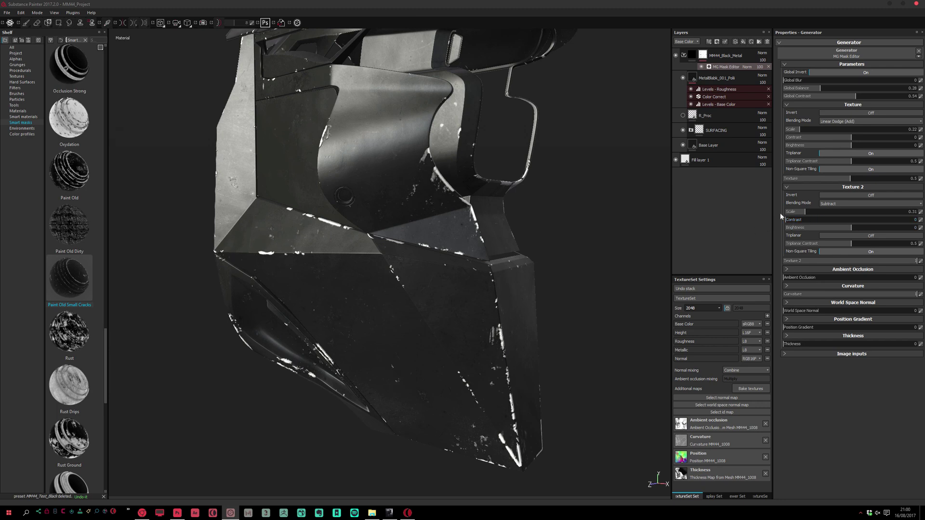
Step: Set the mask editor's Texture Scale to 0.37, trying a larger Texture 2 Scale and undoing it
{"action": "mouse_move", "coordinate": [800, 128]}
{"action": "left_mouse_down"}
{"action": "mouse_move", "coordinate": [838, 127]}
{"action": "mouse_move", "coordinate": [789, 131]}
{"action": "mouse_move", "coordinate": [806, 130]}
{"action": "left_mouse_up"}
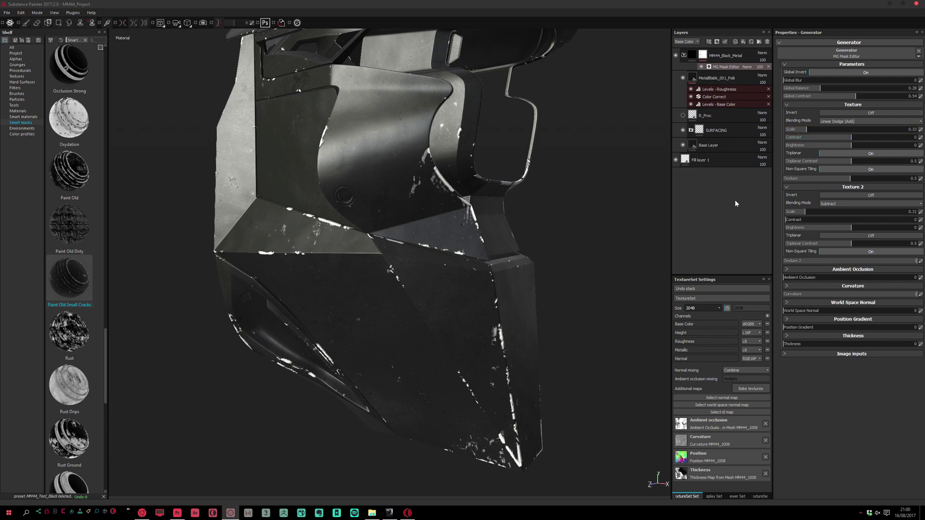
{"action": "left_click_drag", "start_coordinate": [803, 210], "coordinate": [829, 210]}
{"action": "left_click_drag", "start_coordinate": [568, 368], "coordinate": [521, 240], "text": "alt"}
{"action": "key", "text": "ctrl+z"}
{"action": "left_click", "coordinate": [809, 129]}
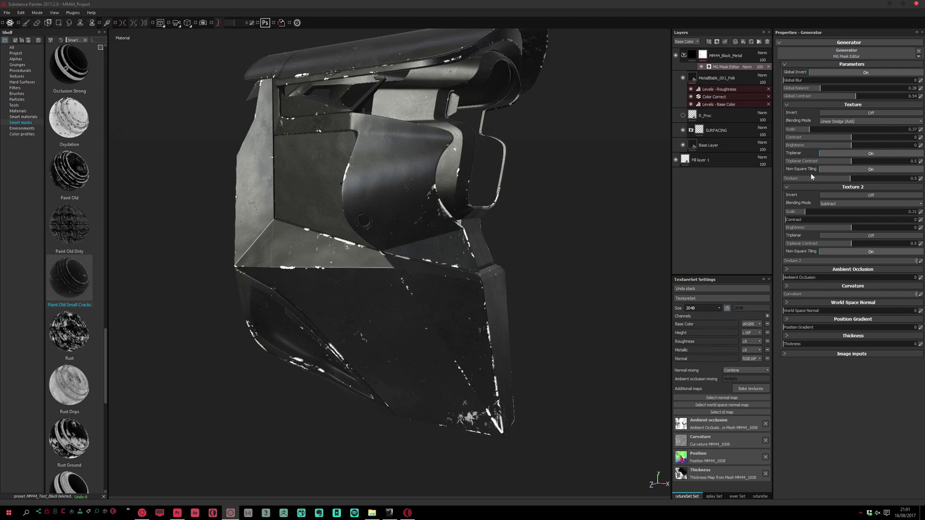
Step: Try a Texture 2 Scale of 0.4 and a higher one on the helmet's wear, and undo both changes
{"action": "left_click_drag", "start_coordinate": [806, 211], "coordinate": [812, 215]}
{"action": "left_click_drag", "start_coordinate": [366, 251], "coordinate": [257, 254], "text": "alt"}
{"action": "left_click_drag", "start_coordinate": [419, 279], "coordinate": [441, 265], "text": "alt"}
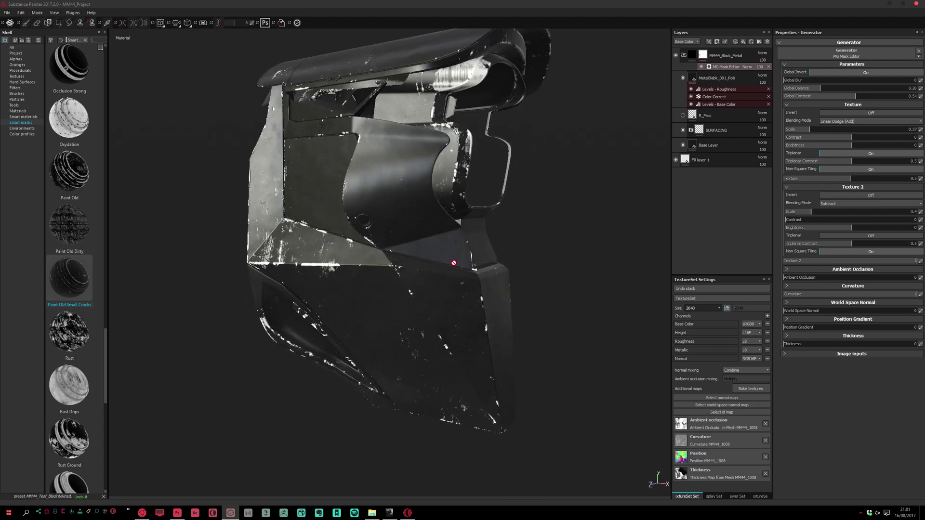
{"action": "left_click_drag", "start_coordinate": [812, 211], "coordinate": [845, 211]}
{"action": "key", "text": "ctrl+z"}
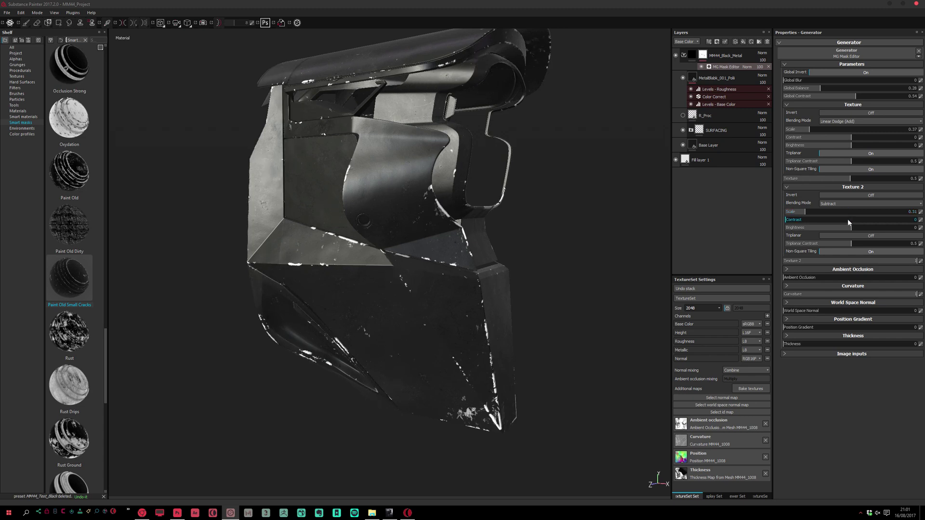
{"action": "mouse_move", "coordinate": [622, 249]}
{"action": "left_mouse_down", "text": "alt"}
{"action": "mouse_move", "coordinate": [570, 254]}
{"action": "mouse_move", "coordinate": [442, 194]}
{"action": "mouse_move", "coordinate": [619, 232]}
{"action": "left_mouse_up", "text": "alt"}
{"action": "left_click_drag", "start_coordinate": [805, 212], "coordinate": [805, 212]}
Step: Examine the worn edges and surface chips on the helmet from several angles and at close range
{"action": "left_click_drag", "start_coordinate": [533, 331], "coordinate": [449, 275], "text": "alt"}
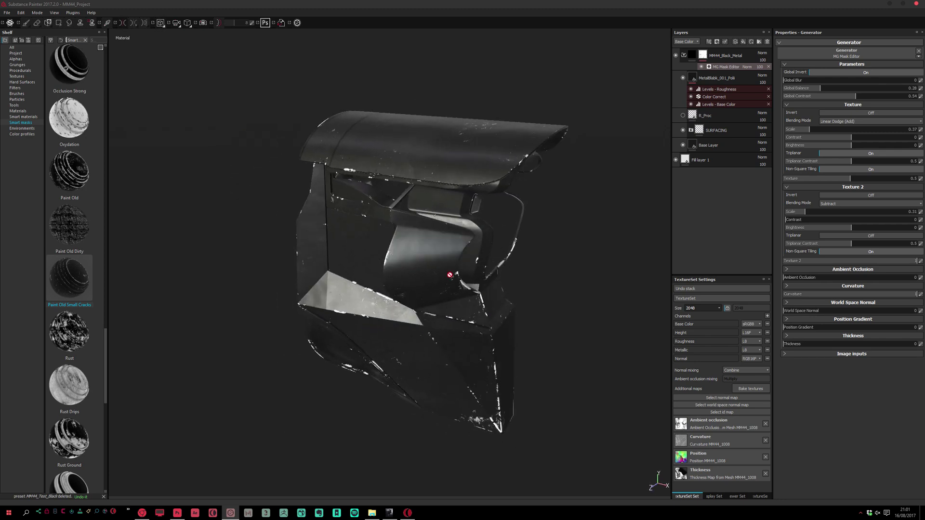
{"action": "left_click_drag", "start_coordinate": [408, 251], "coordinate": [432, 247], "text": "alt"}
{"action": "right_click_drag", "start_coordinate": [432, 247], "coordinate": [338, 193], "text": "alt"}
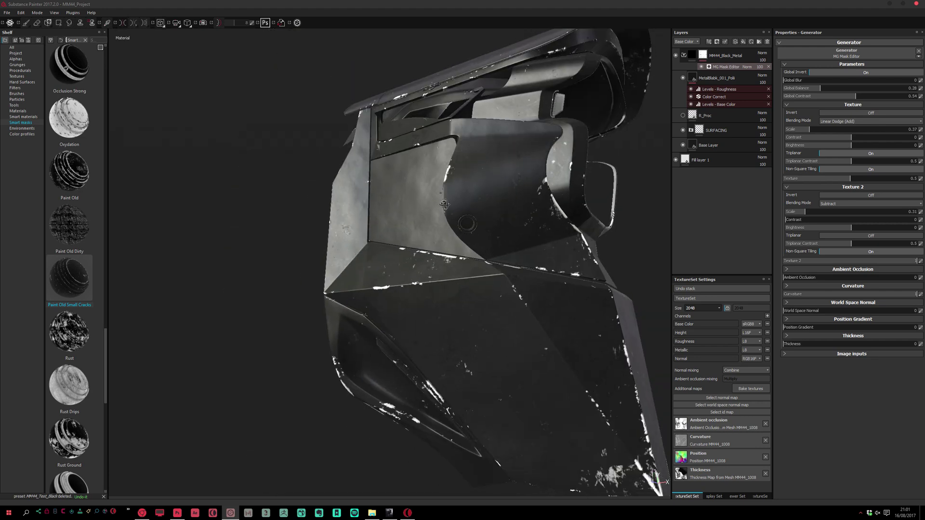
{"action": "left_click_drag", "start_coordinate": [337, 193], "coordinate": [380, 233], "text": "alt"}
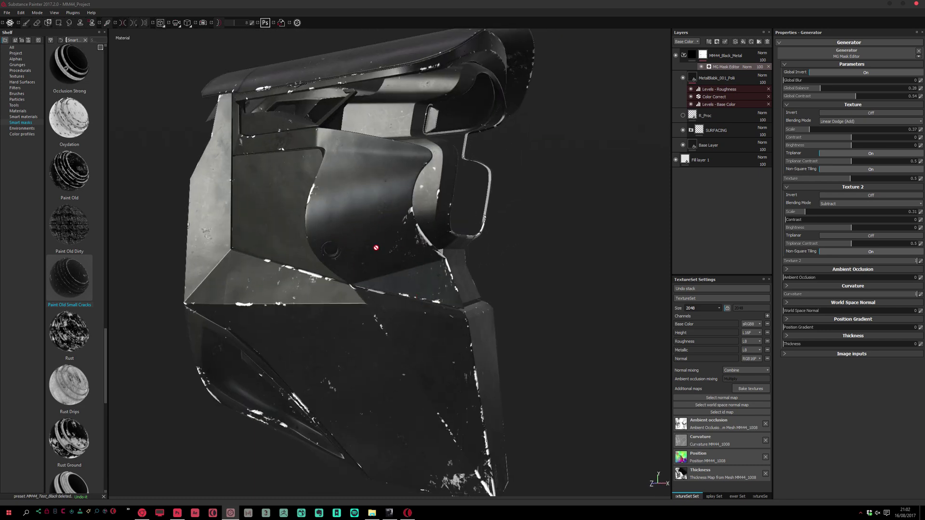
{"action": "right_click_drag", "start_coordinate": [278, 337], "coordinate": [485, 171], "text": "alt"}
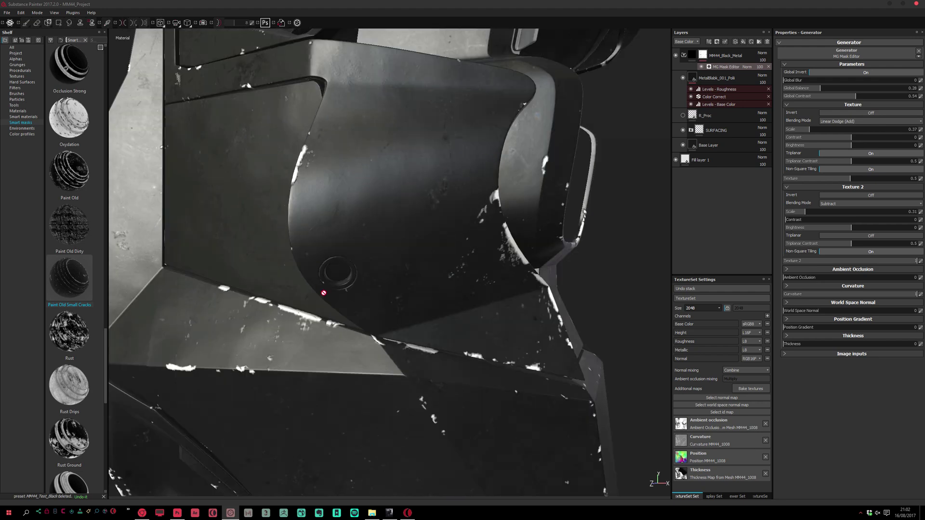
{"action": "left_click_drag", "start_coordinate": [324, 292], "coordinate": [437, 274], "text": "alt"}
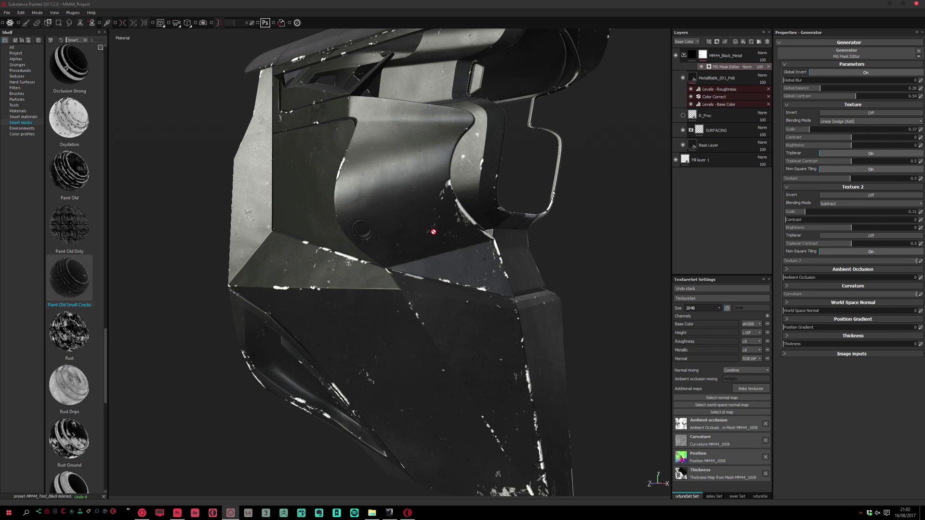
{"action": "left_click_drag", "start_coordinate": [401, 344], "coordinate": [337, 318], "text": "alt"}
{"action": "right_click_drag", "start_coordinate": [337, 318], "coordinate": [373, 297], "text": "alt"}
{"action": "left_click_drag", "start_coordinate": [374, 297], "coordinate": [496, 337], "text": "alt"}
{"action": "right_click_drag", "start_coordinate": [495, 337], "coordinate": [386, 251], "text": "alt"}
{"action": "left_click_drag", "start_coordinate": [385, 251], "coordinate": [157, 267], "text": "alt"}
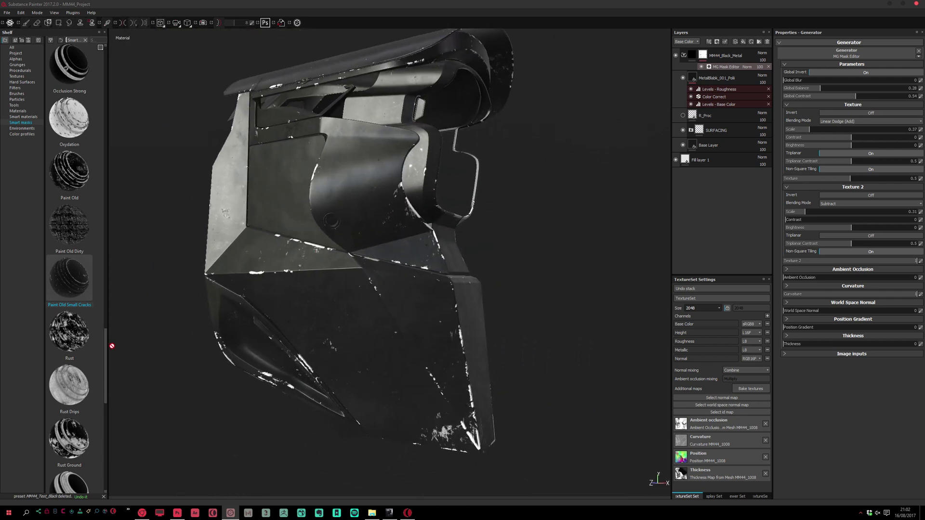
Step: Hide the existing MG Mask Editor effect on the MM44_Black_Metal folder's mask
{"action": "scroll", "coordinate": [109, 385], "scroll_direction": "down", "scroll_amount": 5}
{"action": "scroll", "coordinate": [111, 395], "scroll_direction": "down", "scroll_amount": 4}
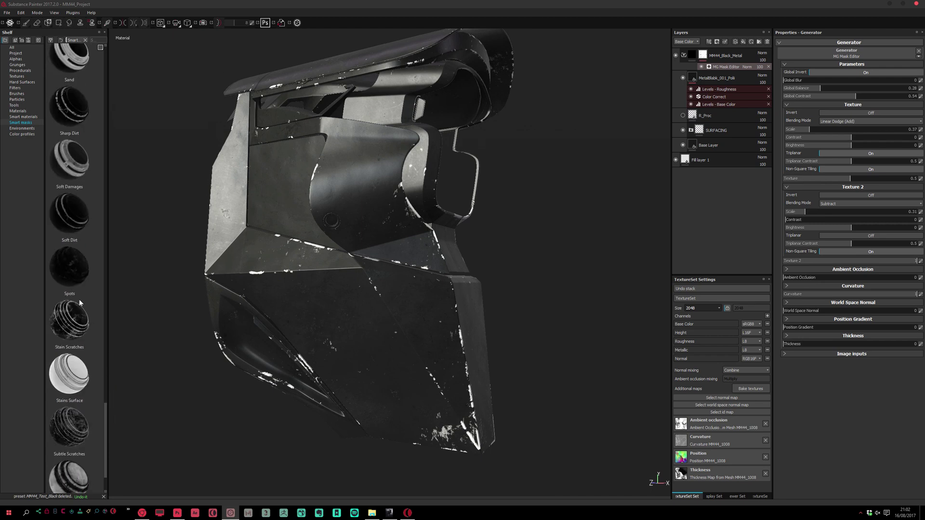
{"action": "right_click", "coordinate": [723, 68]}
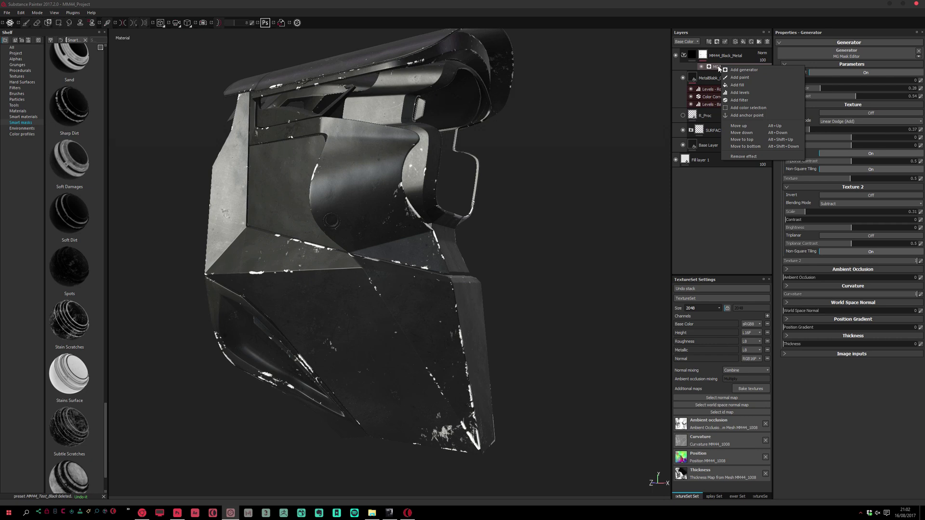
{"action": "left_click", "coordinate": [721, 67]}
{"action": "left_click", "coordinate": [702, 67]}
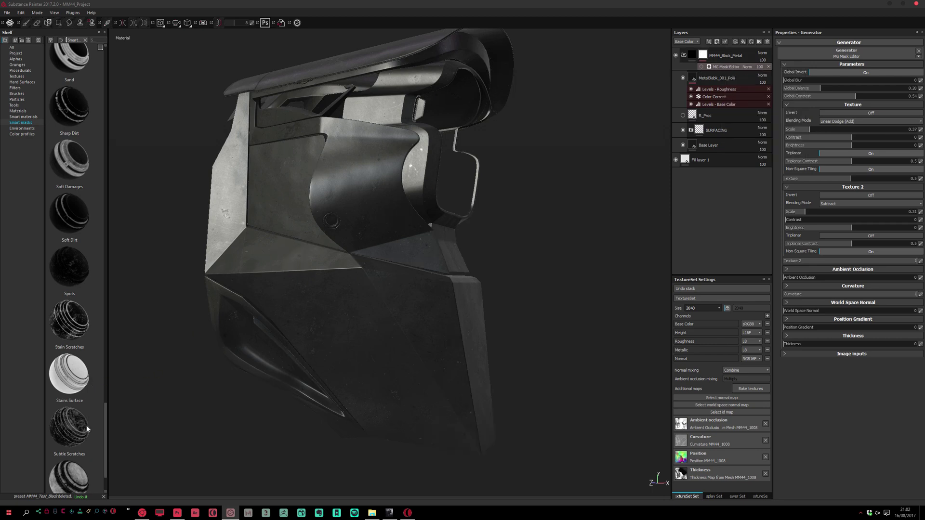
Step: Try the Subtle Scratches smart mask on the MM44_Black_Metal folder and remove its Sharpen filter
{"action": "scroll", "coordinate": [103, 418], "scroll_direction": "down", "scroll_amount": 3}
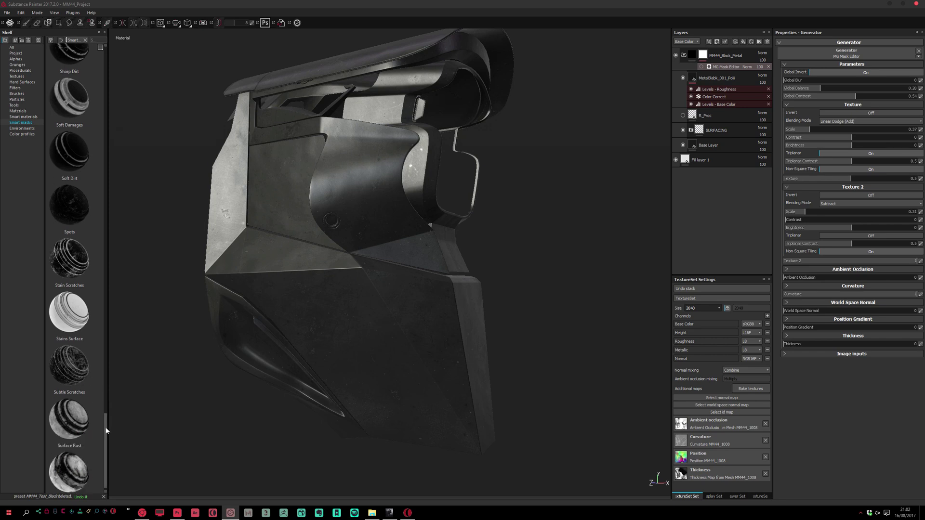
{"action": "left_click_drag", "start_coordinate": [67, 359], "coordinate": [722, 55]}
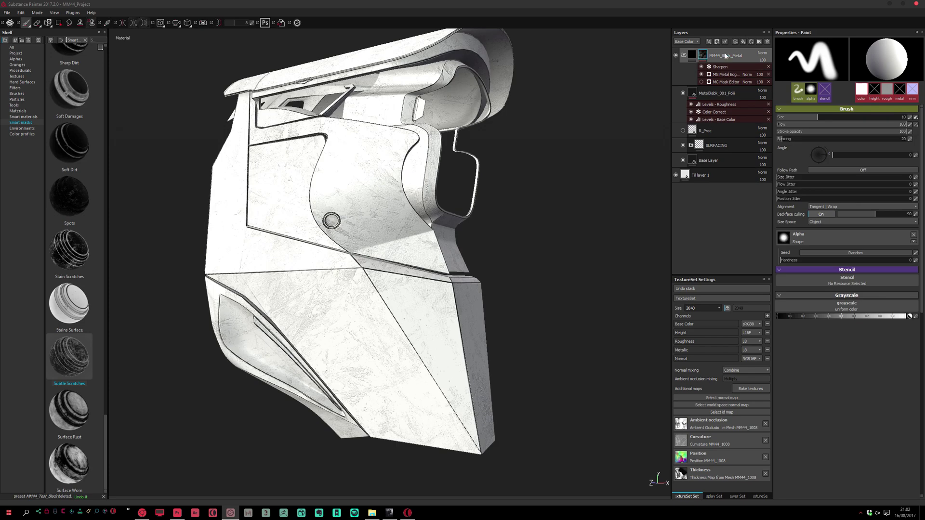
{"action": "left_click_drag", "start_coordinate": [537, 155], "coordinate": [525, 188], "text": "alt"}
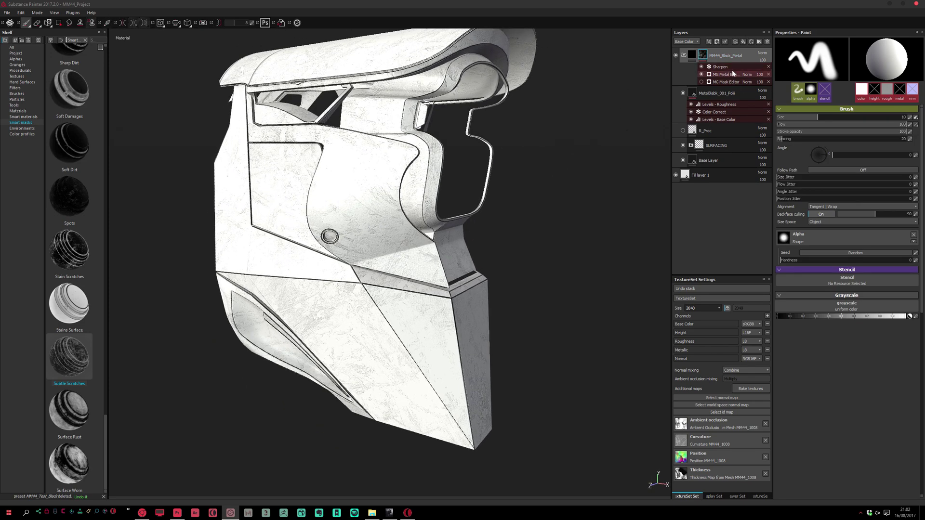
{"action": "left_click", "coordinate": [723, 67]}
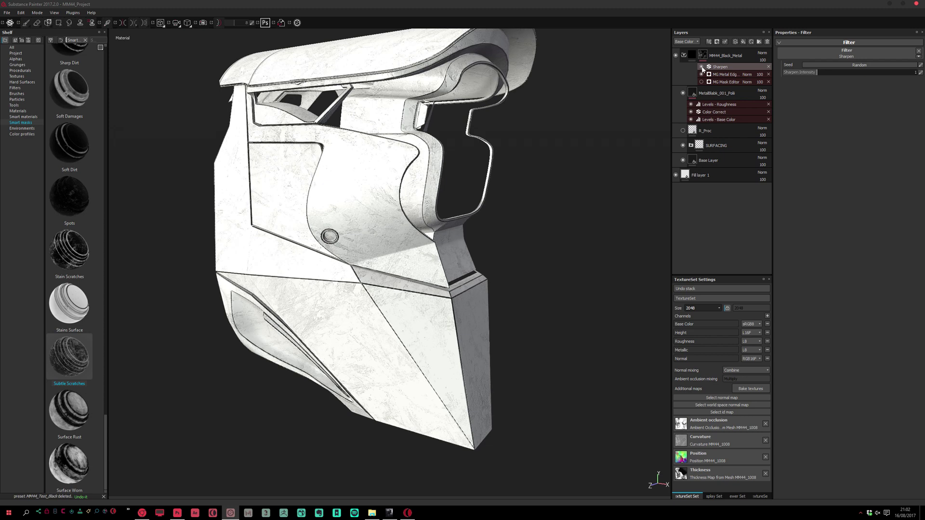
{"action": "left_click", "coordinate": [769, 67]}
Step: Try inverting the MG Metal Edge Wear generator with a Grunge Amount of 0.75, and remove the generator
{"action": "left_click", "coordinate": [731, 66]}
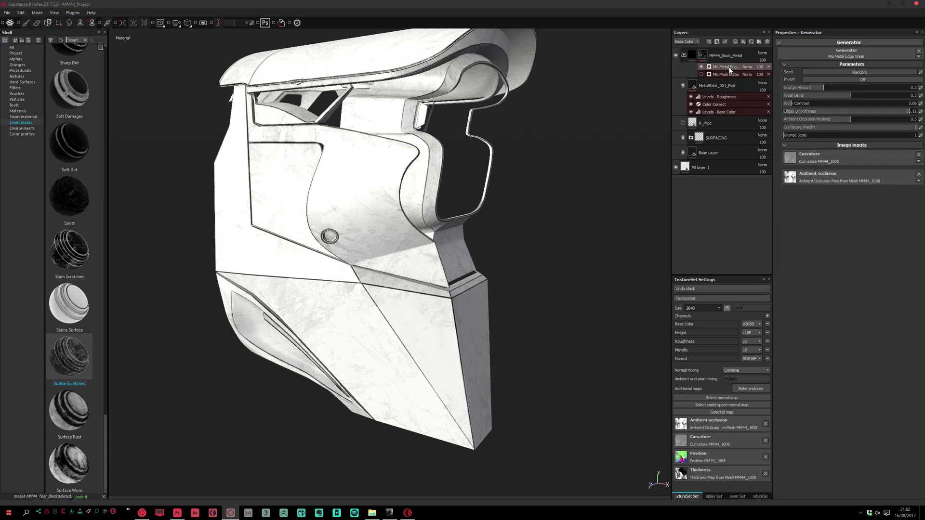
{"action": "left_click", "coordinate": [820, 77]}
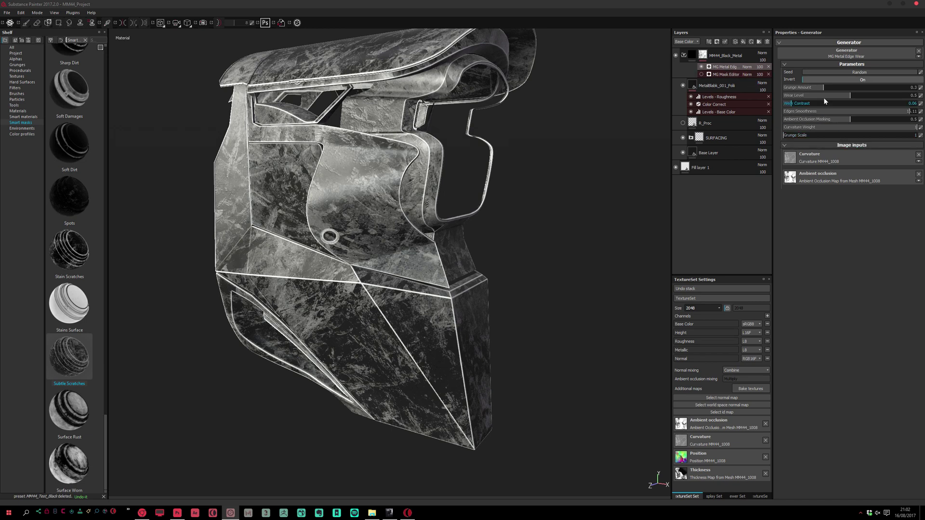
{"action": "left_click_drag", "start_coordinate": [824, 87], "coordinate": [885, 88]}
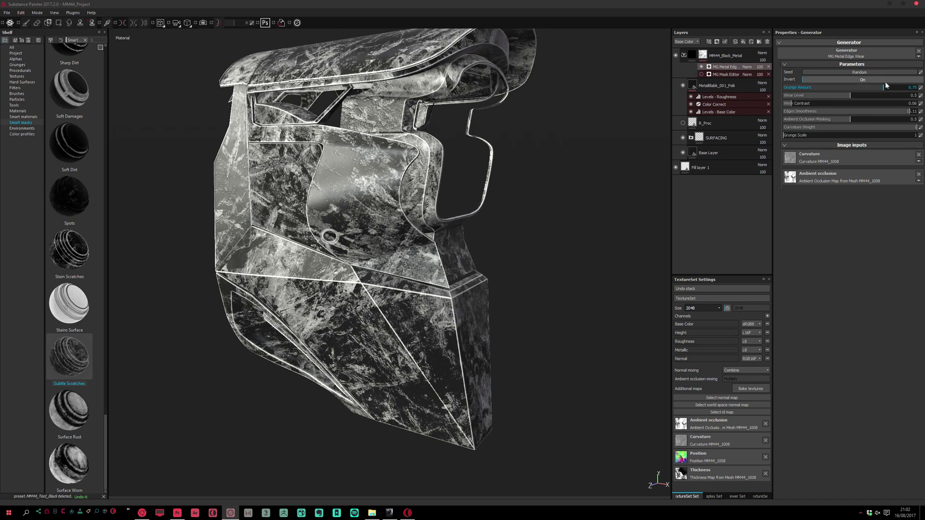
{"action": "left_click", "coordinate": [768, 67]}
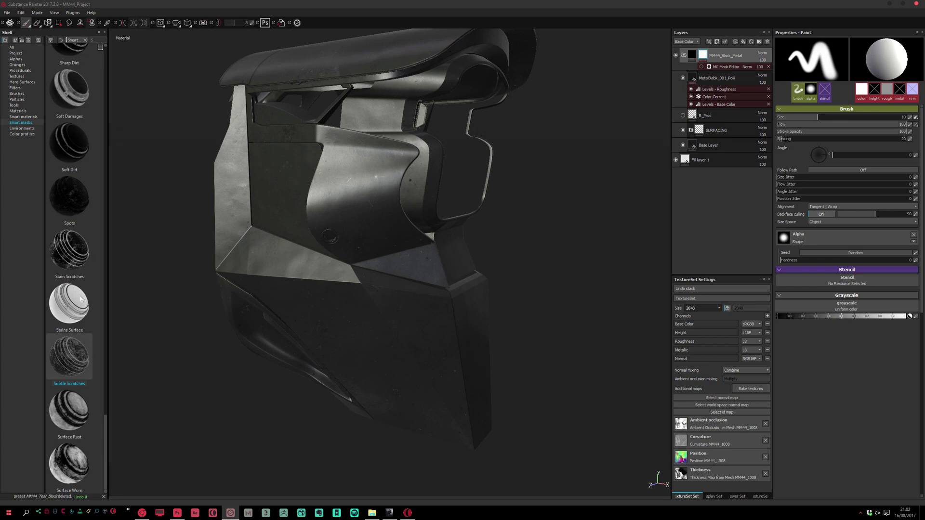
Step: Look through the shelf's smart masks, comparing the stain, spot, scratch and edge presets for another wear option
{"action": "left_click", "coordinate": [77, 261]}
{"action": "mouse_move", "coordinate": [89, 325]}
{"action": "left_mouse_down"}
{"action": "mouse_move", "coordinate": [135, 330]}
{"action": "mouse_move", "coordinate": [93, 320]}
{"action": "left_mouse_up"}
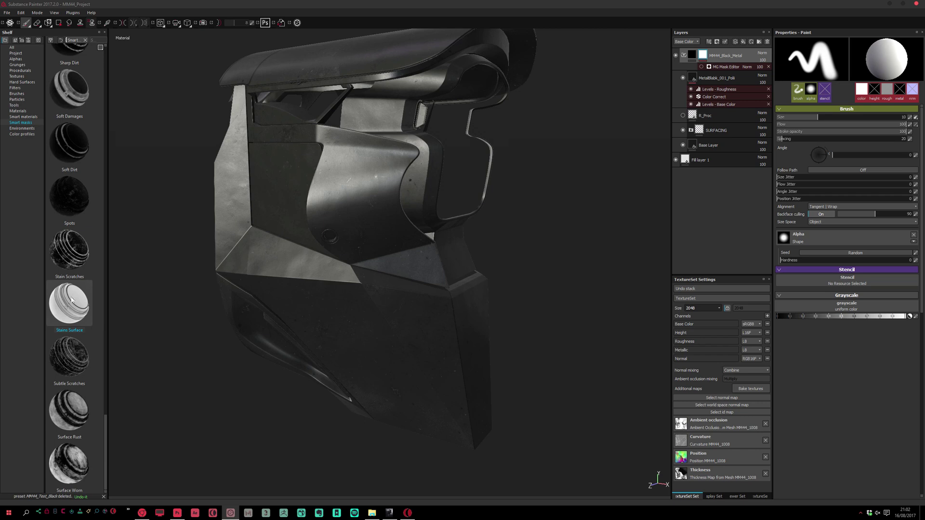
{"action": "left_click", "coordinate": [79, 207]}
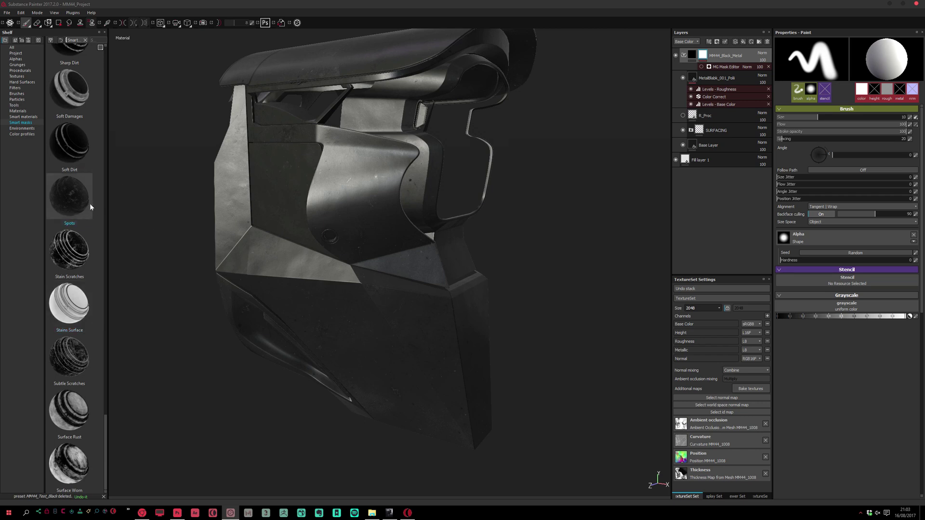
{"action": "left_click_drag", "start_coordinate": [80, 251], "coordinate": [105, 254]}
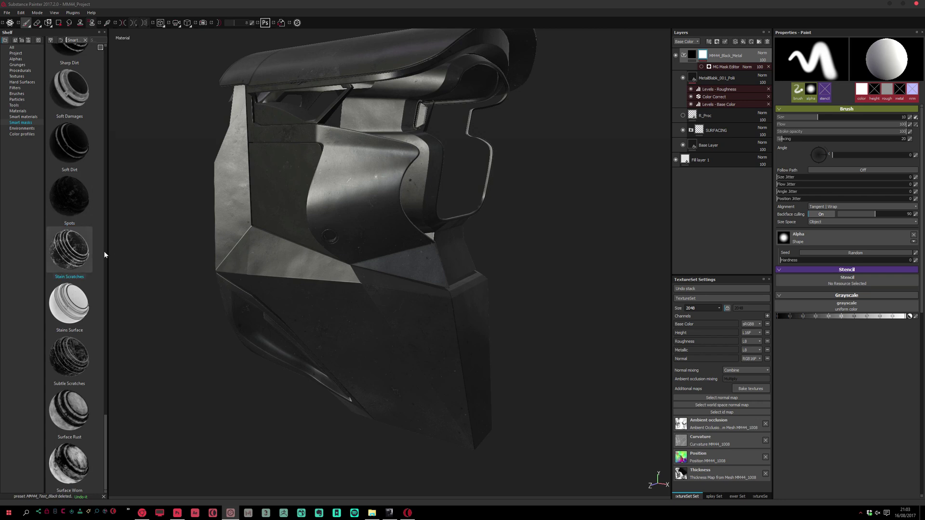
{"action": "left_click_drag", "start_coordinate": [105, 417], "coordinate": [115, 204]}
{"action": "scroll", "coordinate": [115, 177], "scroll_direction": "up", "scroll_amount": 8}
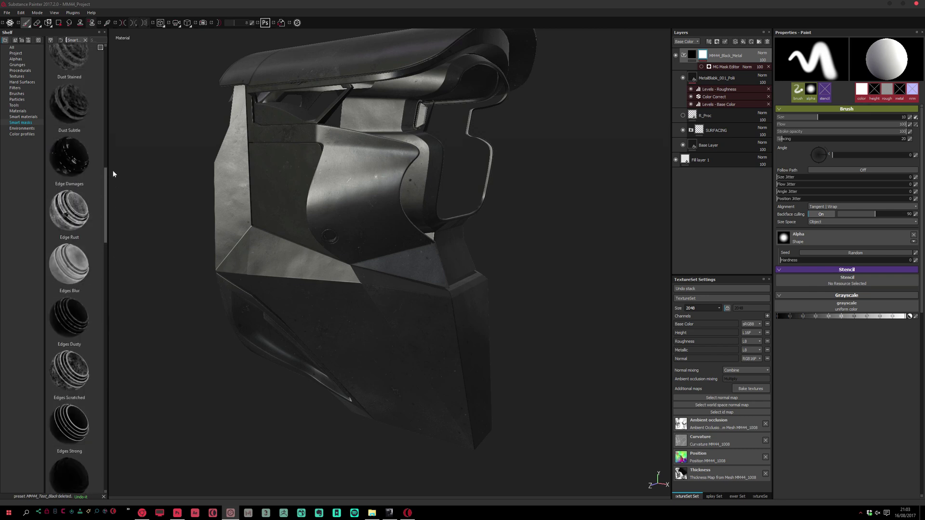
{"action": "left_click_drag", "start_coordinate": [112, 129], "coordinate": [123, 423]}
{"action": "left_click", "coordinate": [89, 324]}
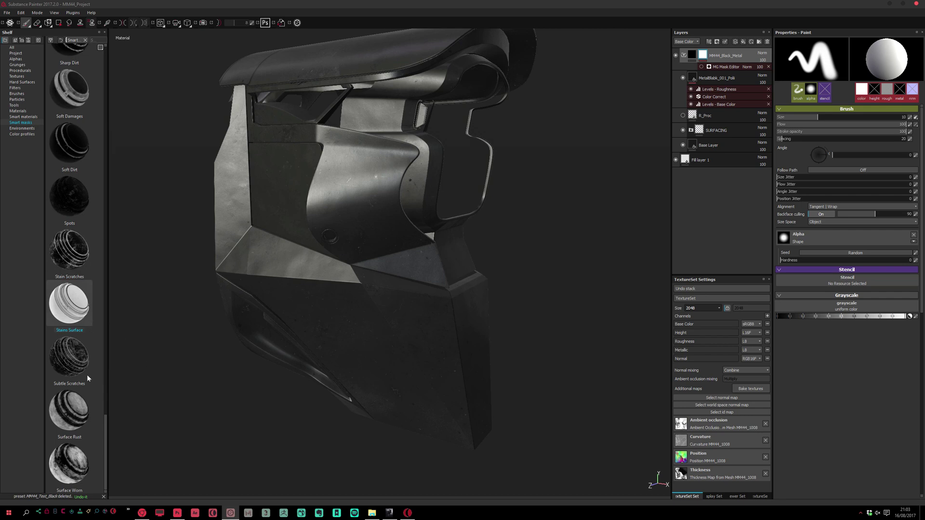
{"action": "left_click", "coordinate": [75, 255]}
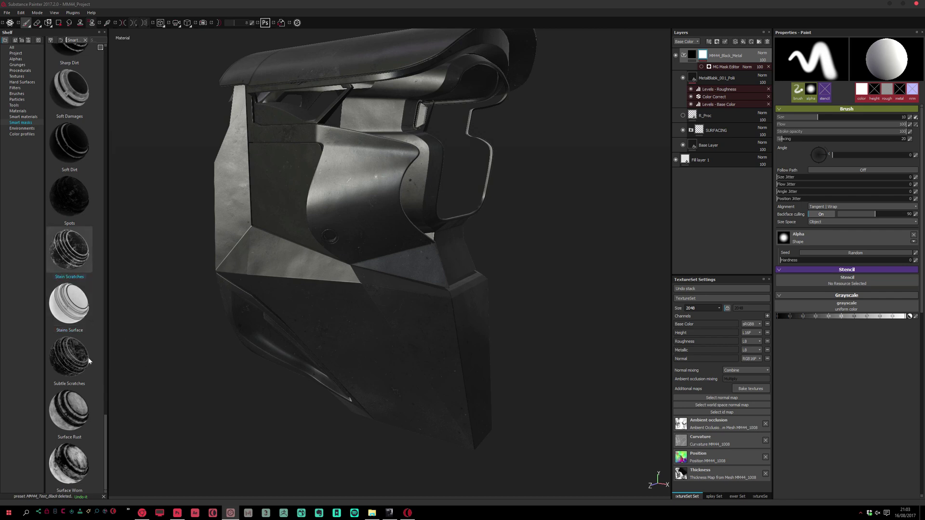
Step: Try the Stain Scratches smart mask on MM44_Black_Metal, globally inverted with a Global Balance of 0.28, and remove its mask editor
{"action": "left_click_drag", "start_coordinate": [71, 255], "coordinate": [721, 56]}
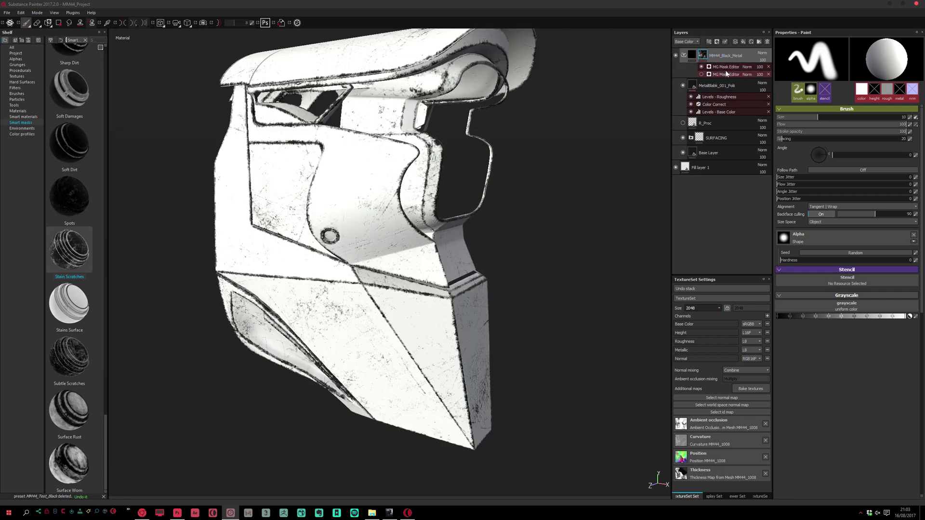
{"action": "left_click", "coordinate": [730, 67]}
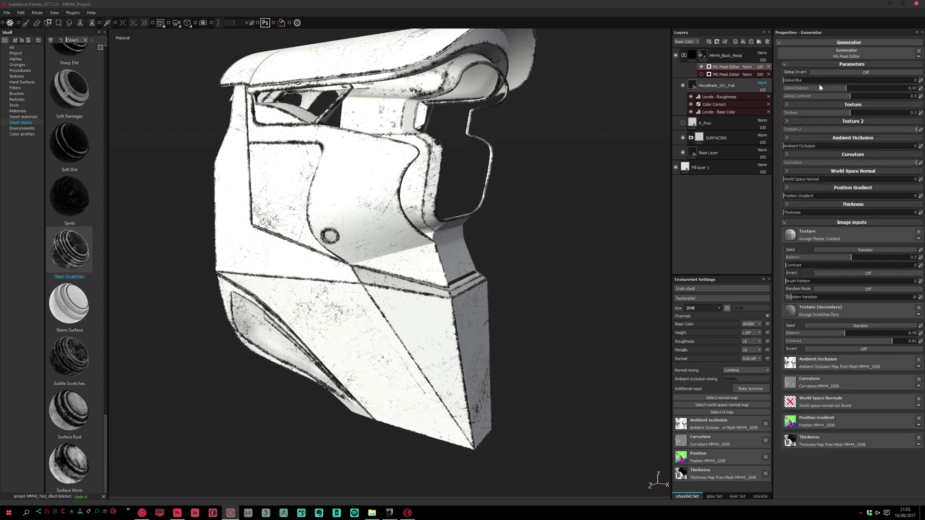
{"action": "left_click", "coordinate": [843, 71]}
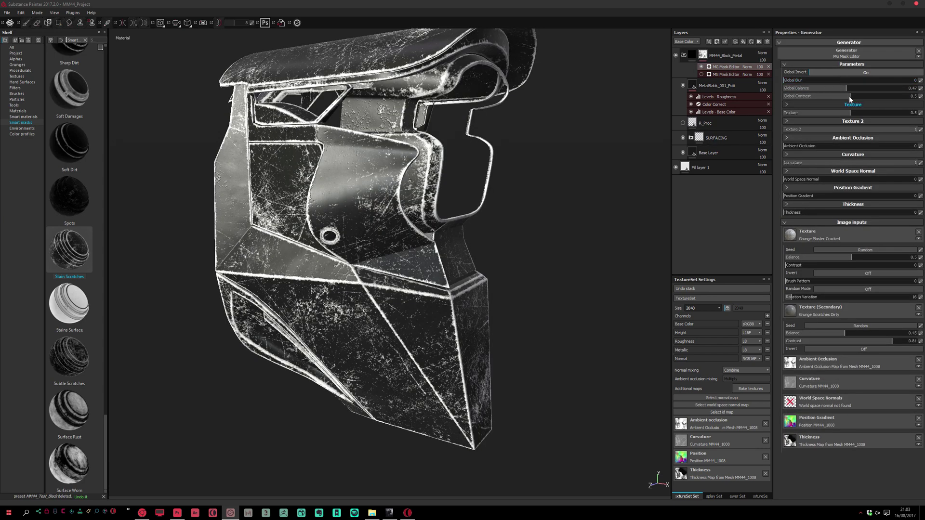
{"action": "left_click", "coordinate": [817, 88]}
{"action": "left_click_drag", "start_coordinate": [816, 89], "coordinate": [820, 89]}
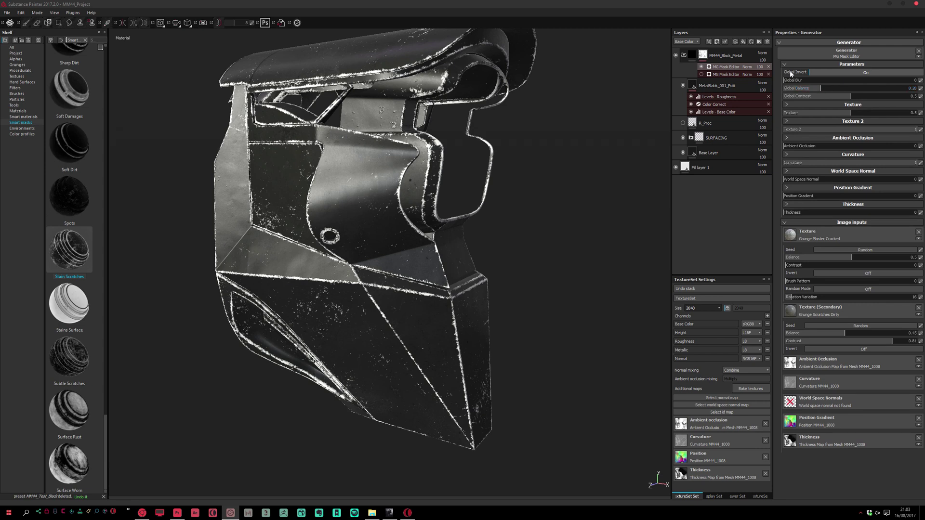
{"action": "left_click", "coordinate": [768, 74]}
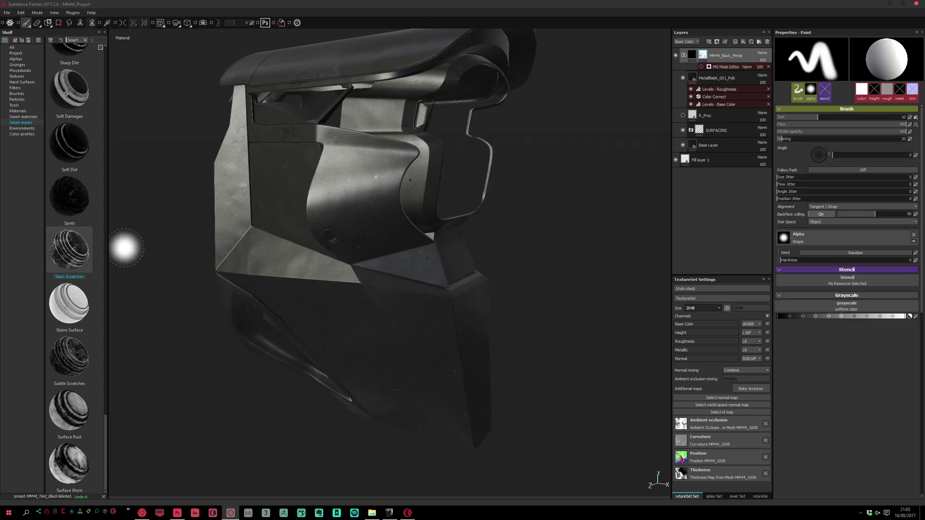